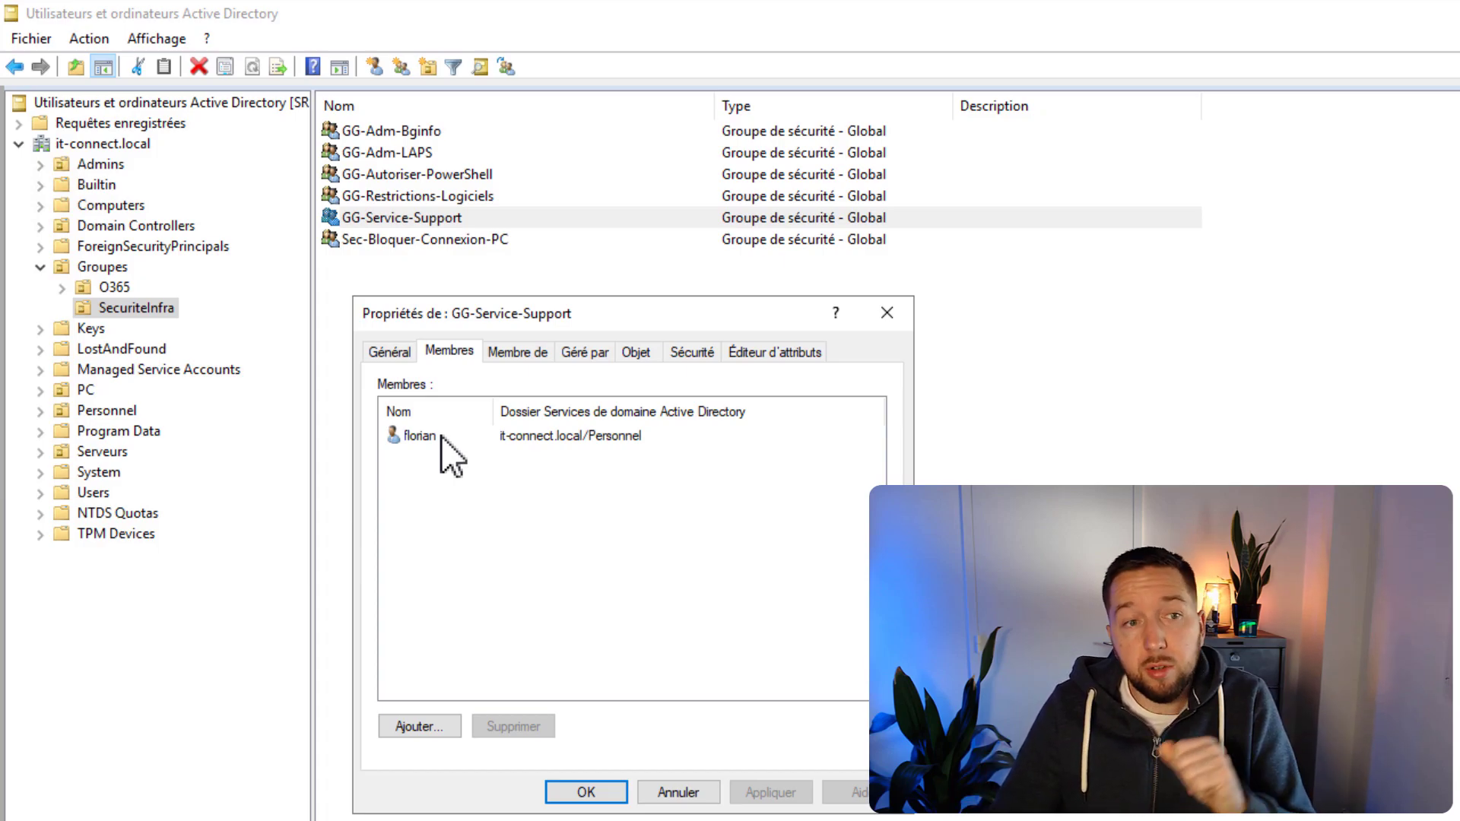
Step: Close the group's properties and start the Délégation de contrôle wizard on the Personnel organizational unit, continuing past its welcome page
left_click(887, 313)
left_click(114, 410)
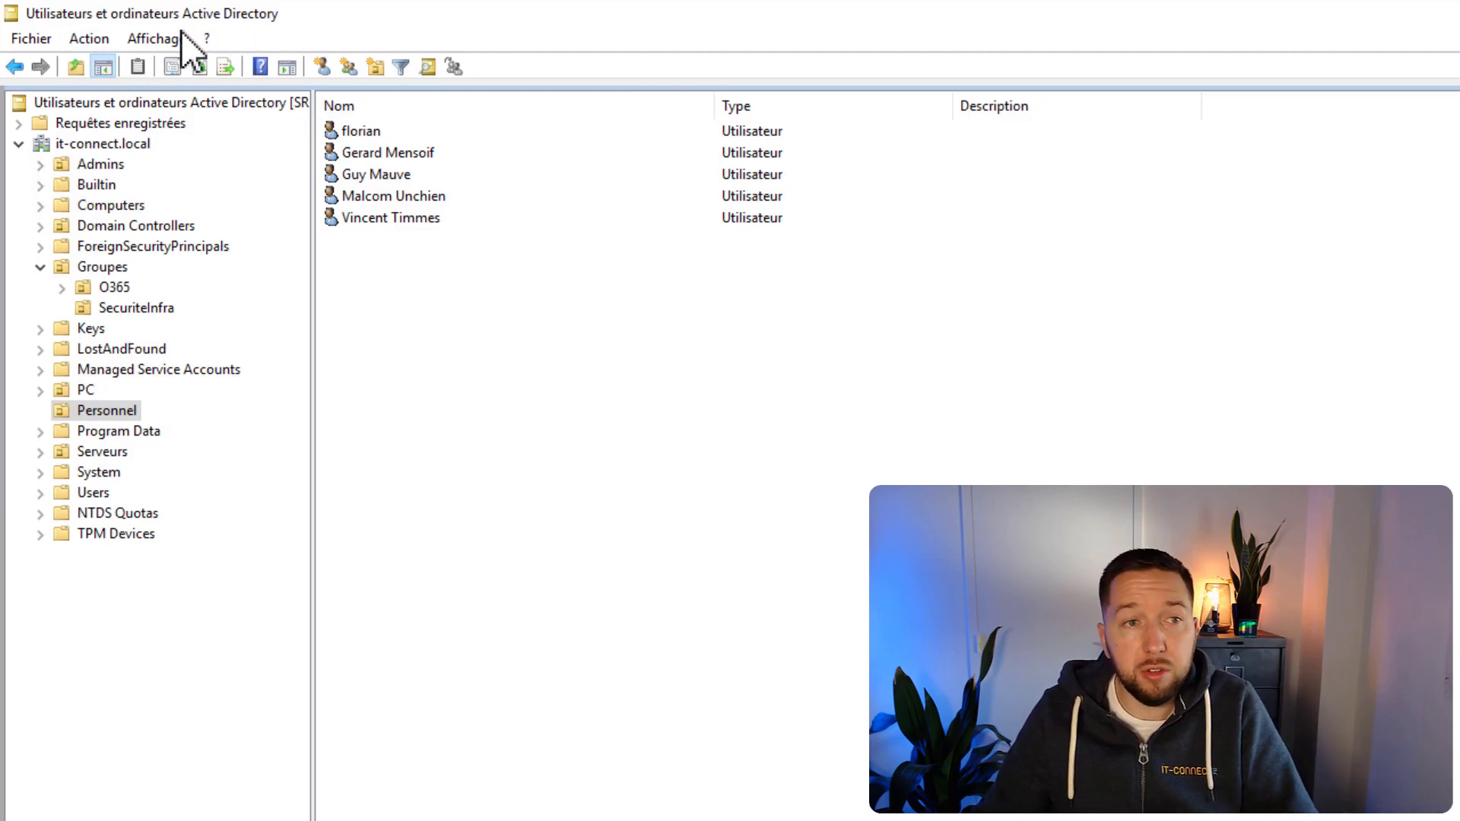
right_click(134, 415)
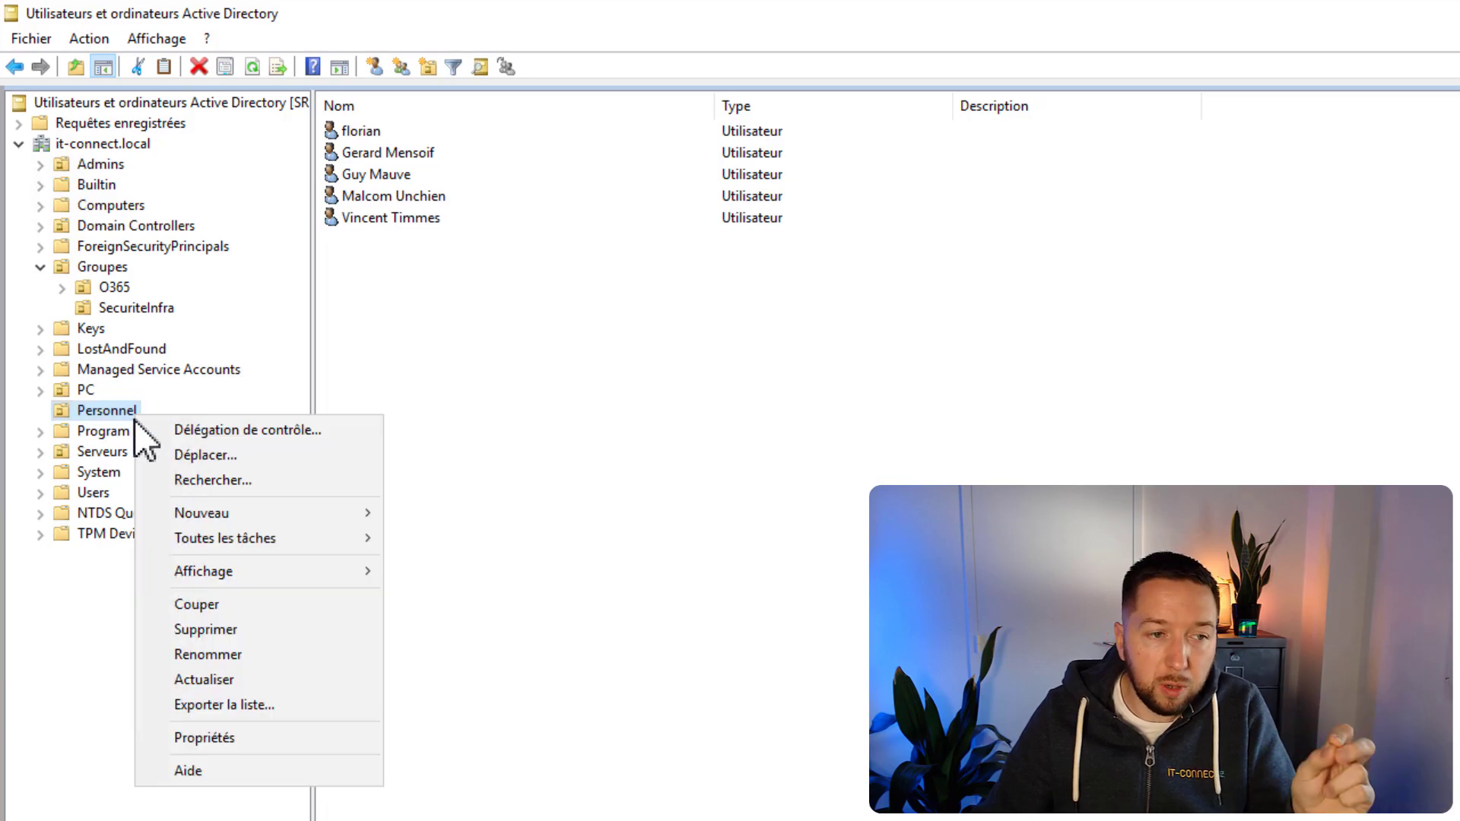
left_click(216, 432)
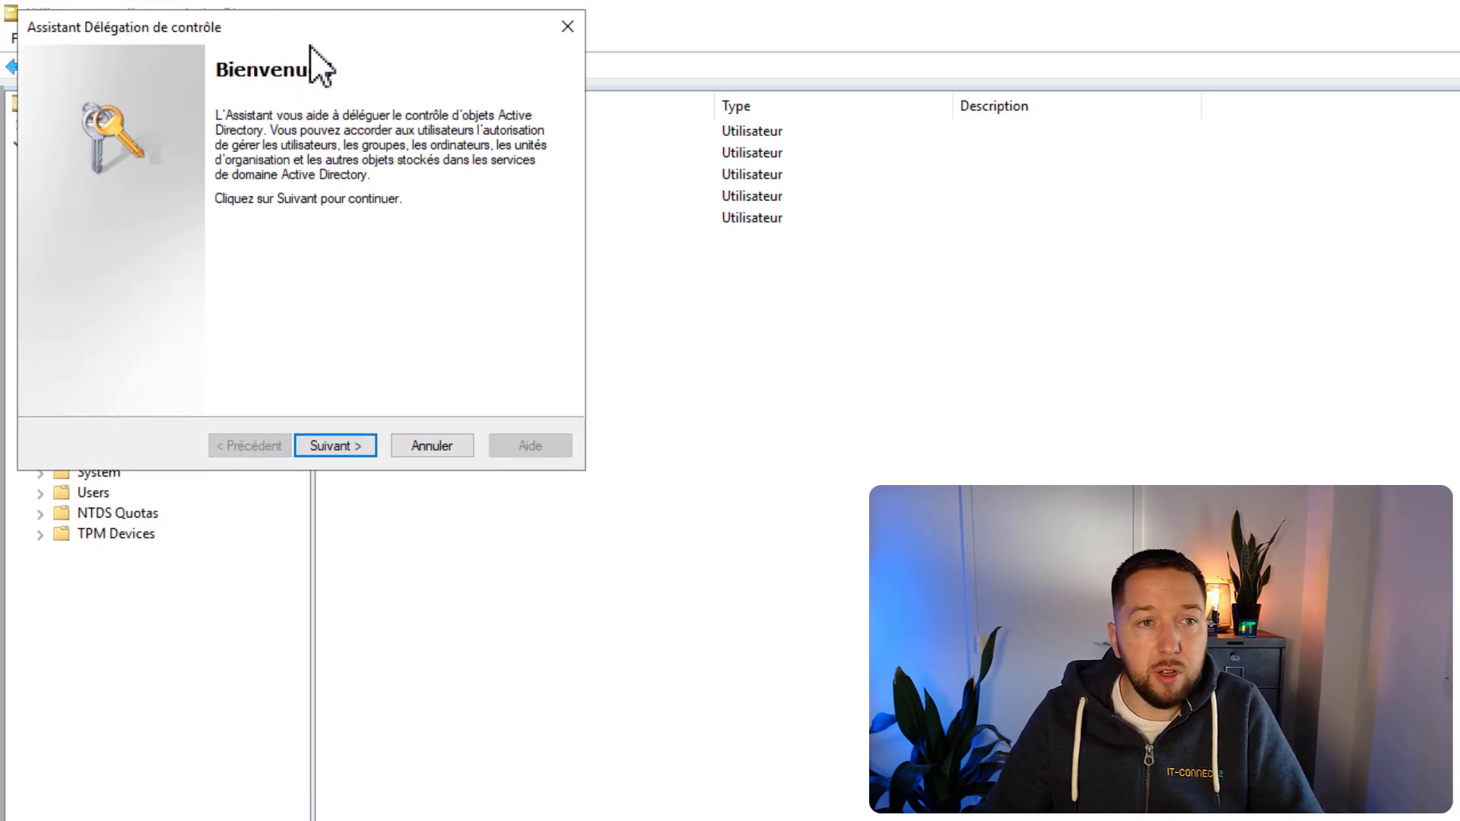
left_click_drag(310, 45, 515, 129)
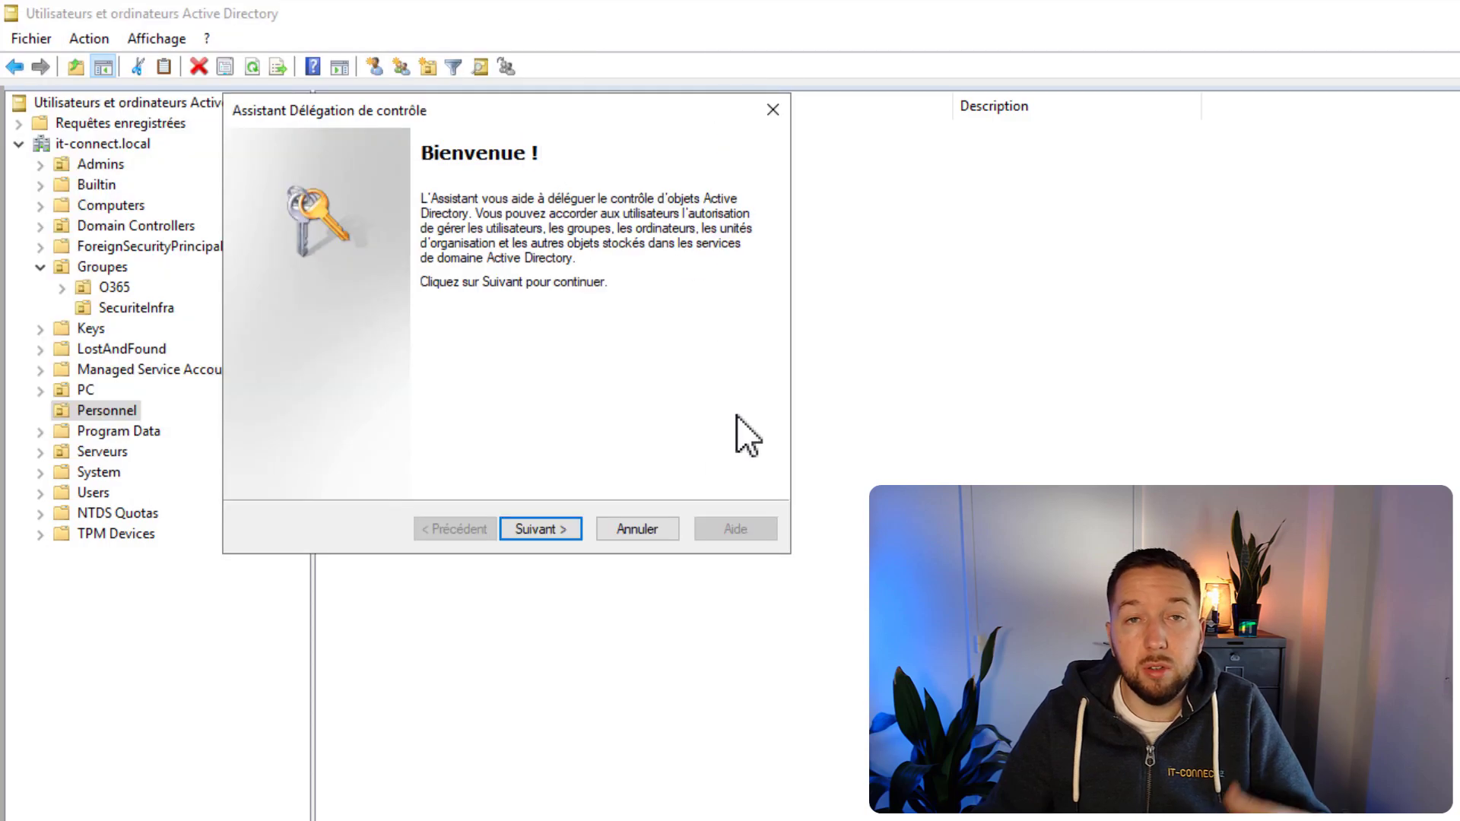
left_click(569, 535)
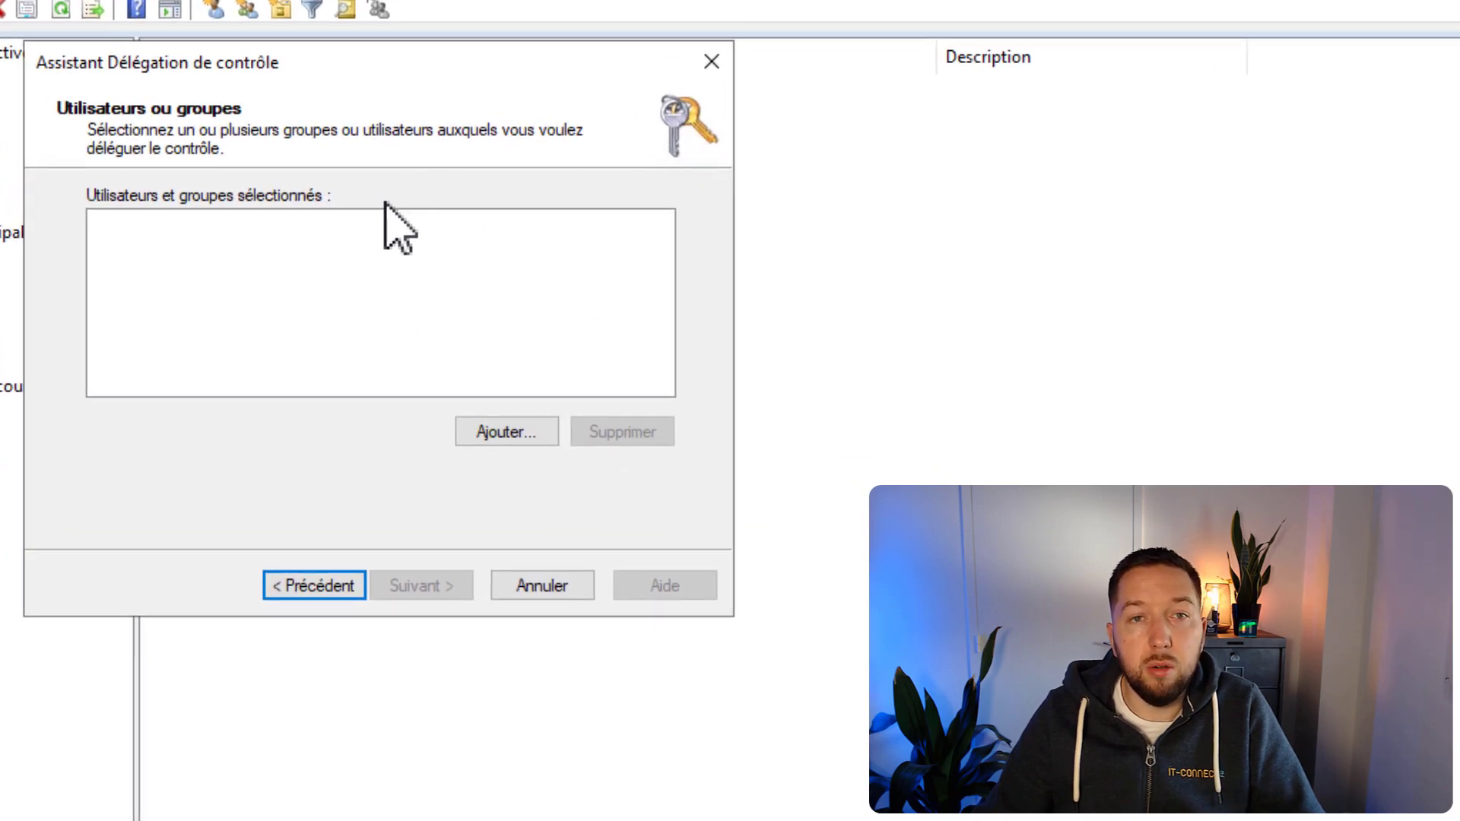
Step: Add the GG-Service-Support group as the recipient of the delegation and continue to the tasks page
left_click(509, 432)
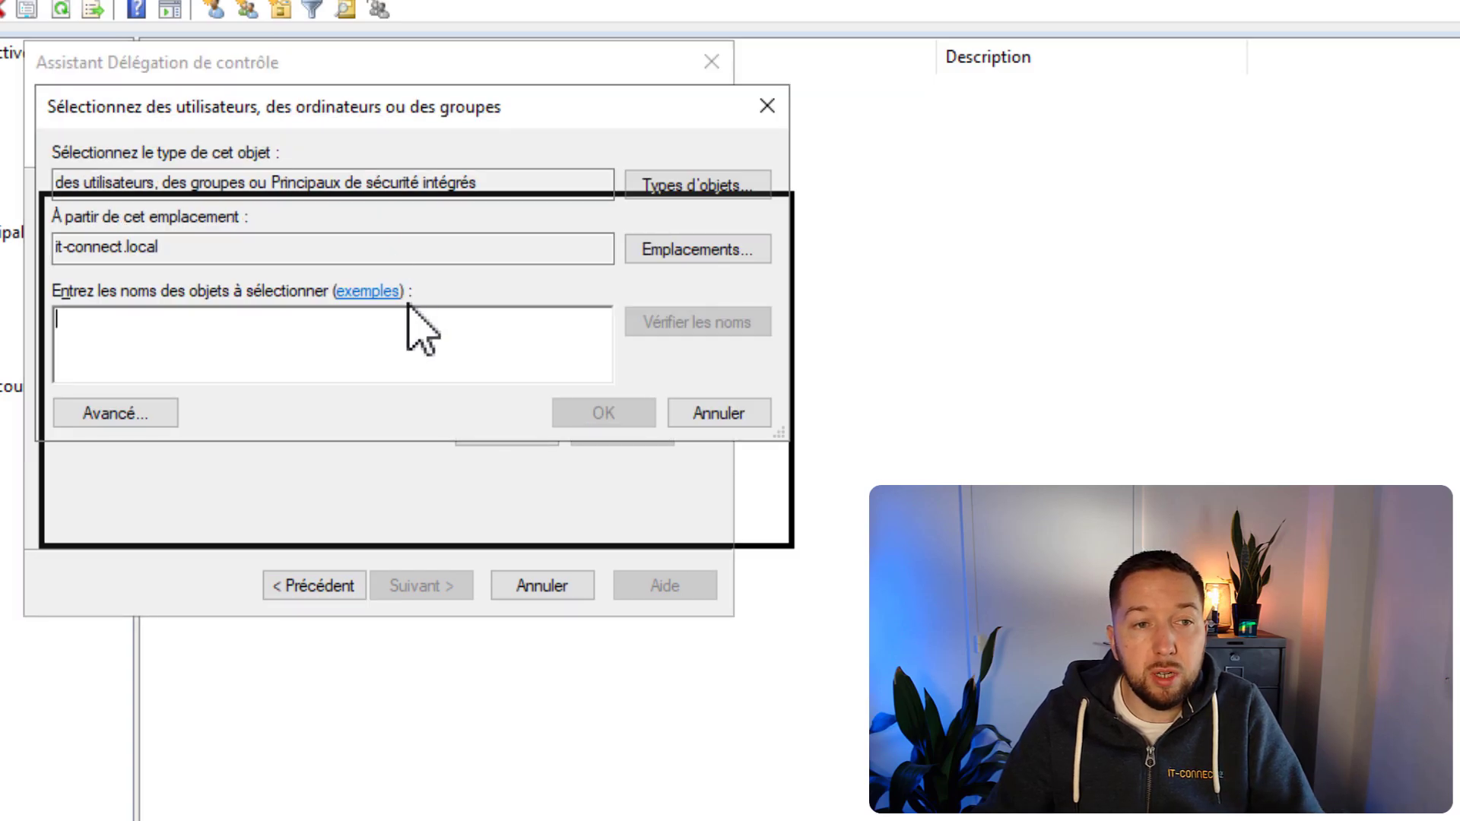
type("gg-")
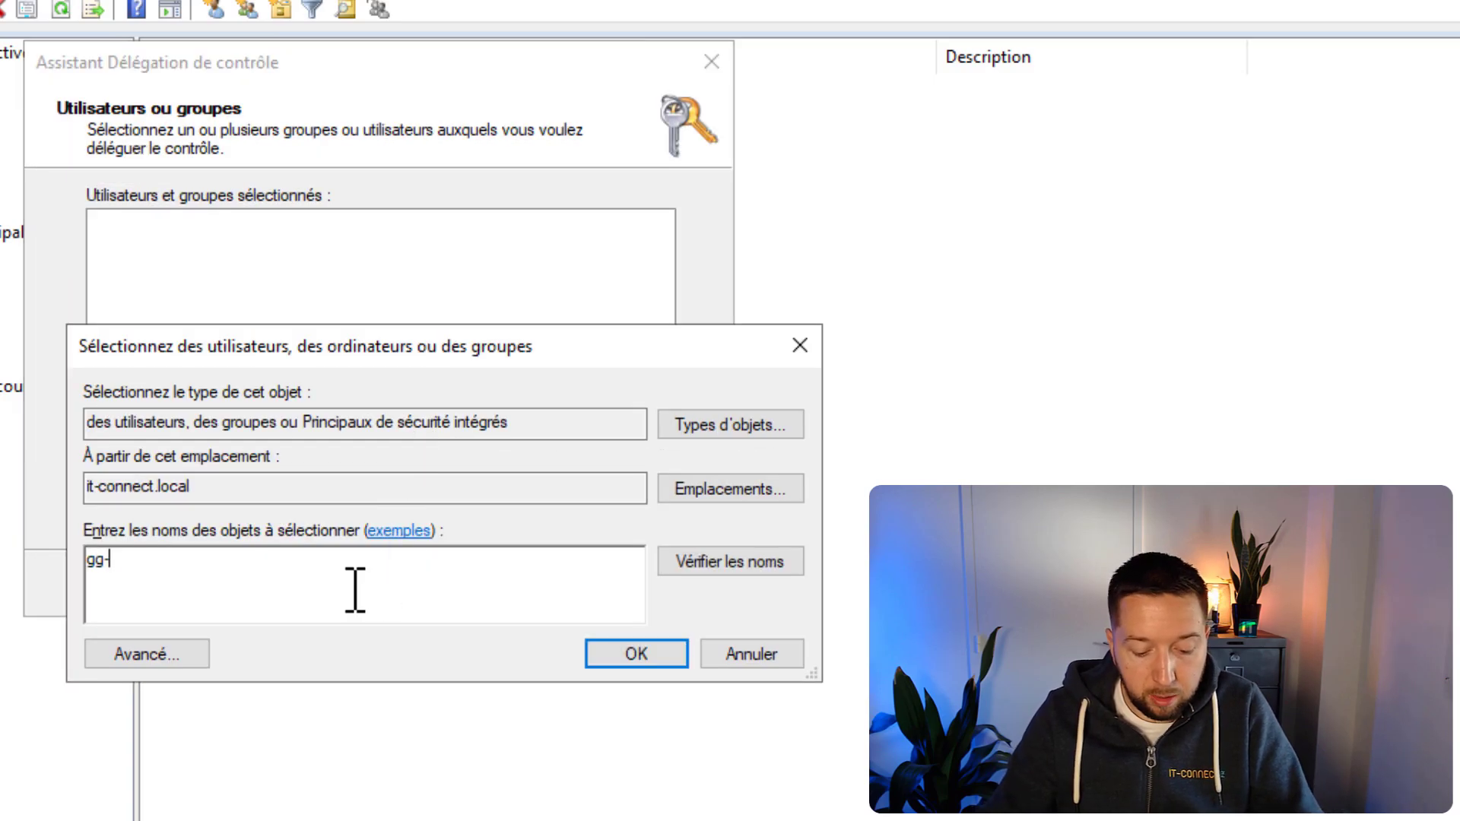
type("servi")
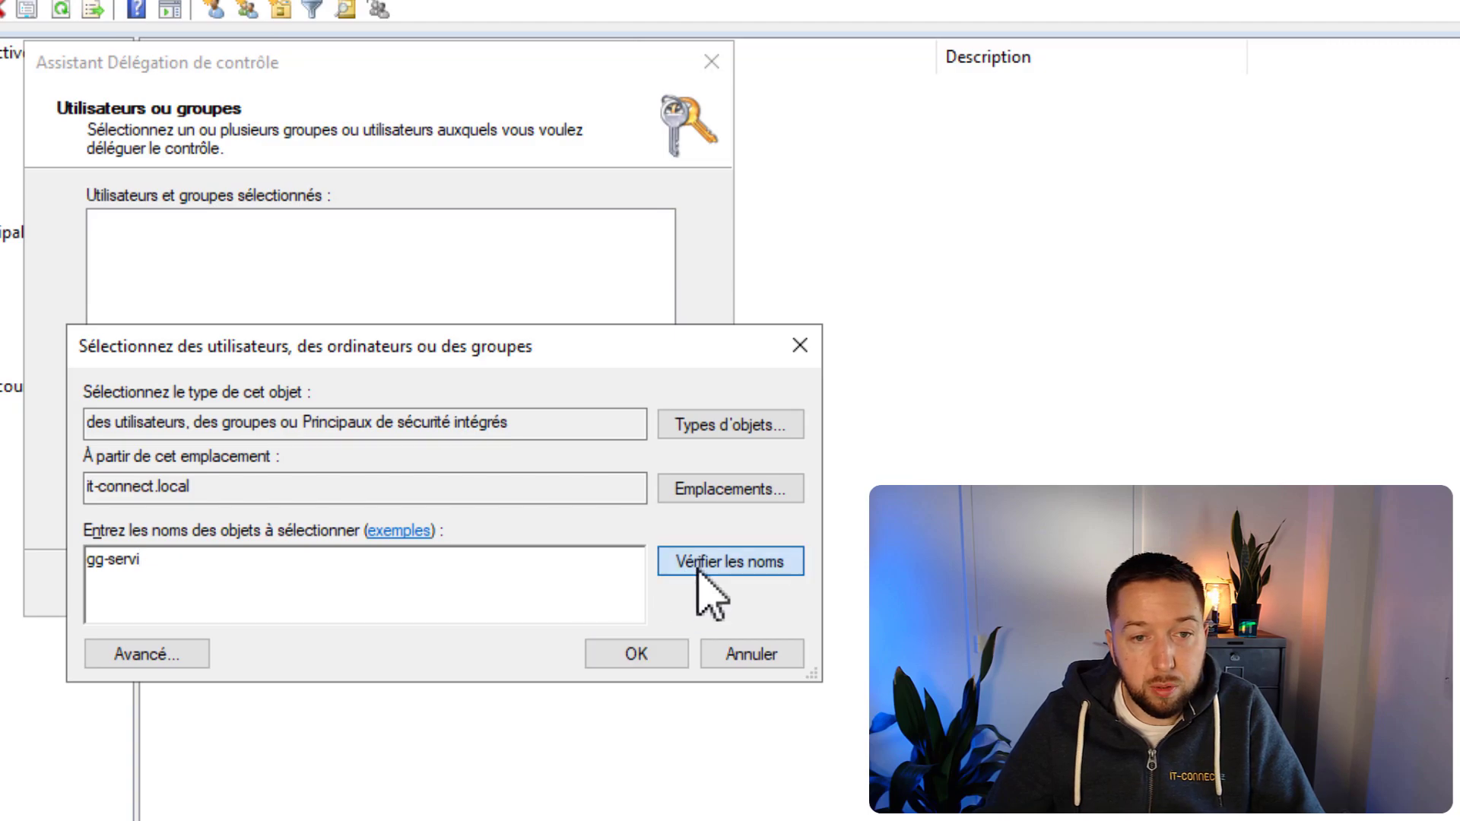
left_click(703, 562)
left_click(637, 654)
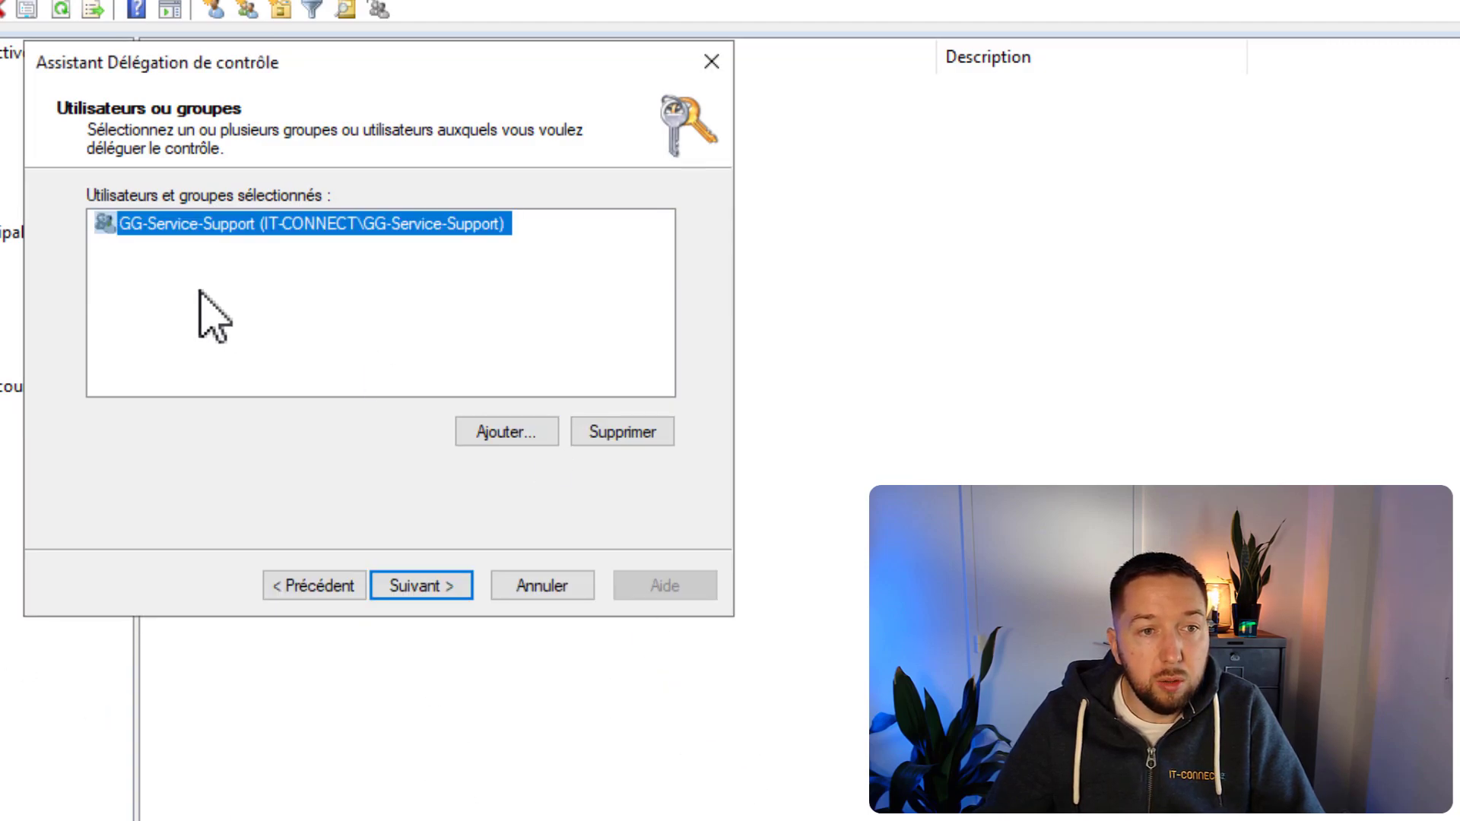
left_click(205, 312)
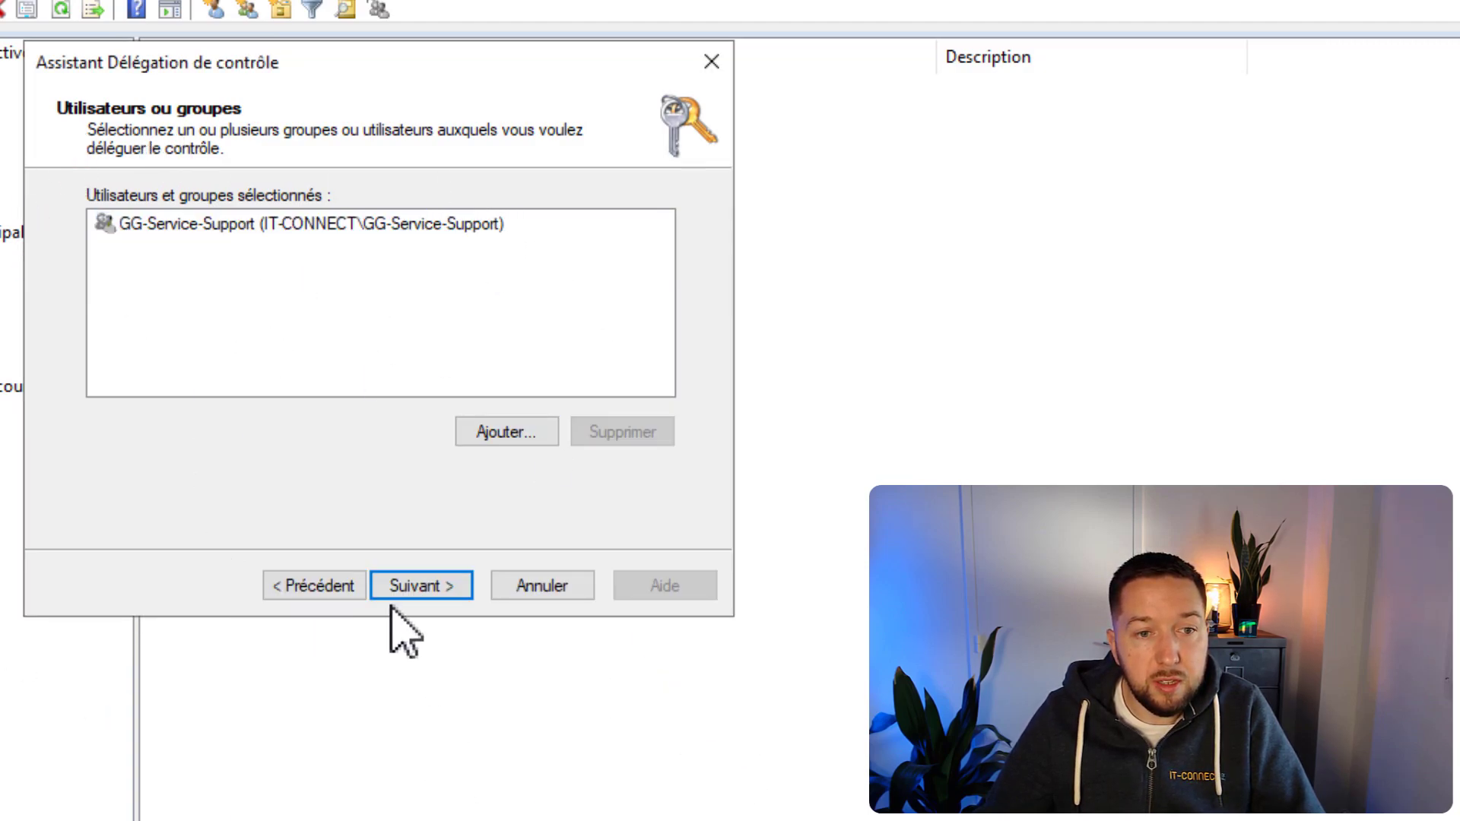
left_click(444, 587)
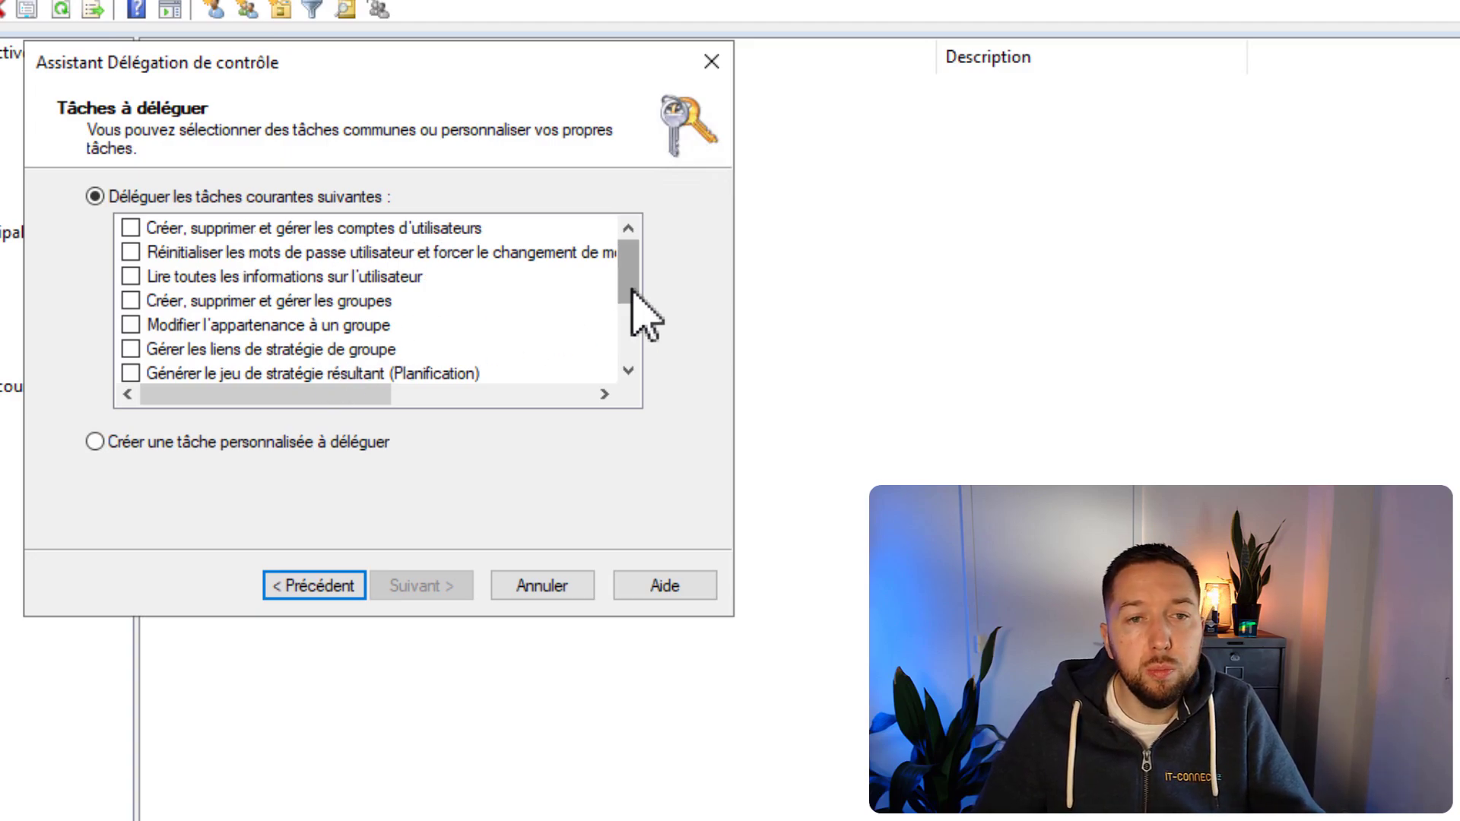
Step: Choose to create a custom task to delegate (Créer une tâche personnalisée à déléguer) and continue to the object type page
left_click_drag(633, 290, 634, 321)
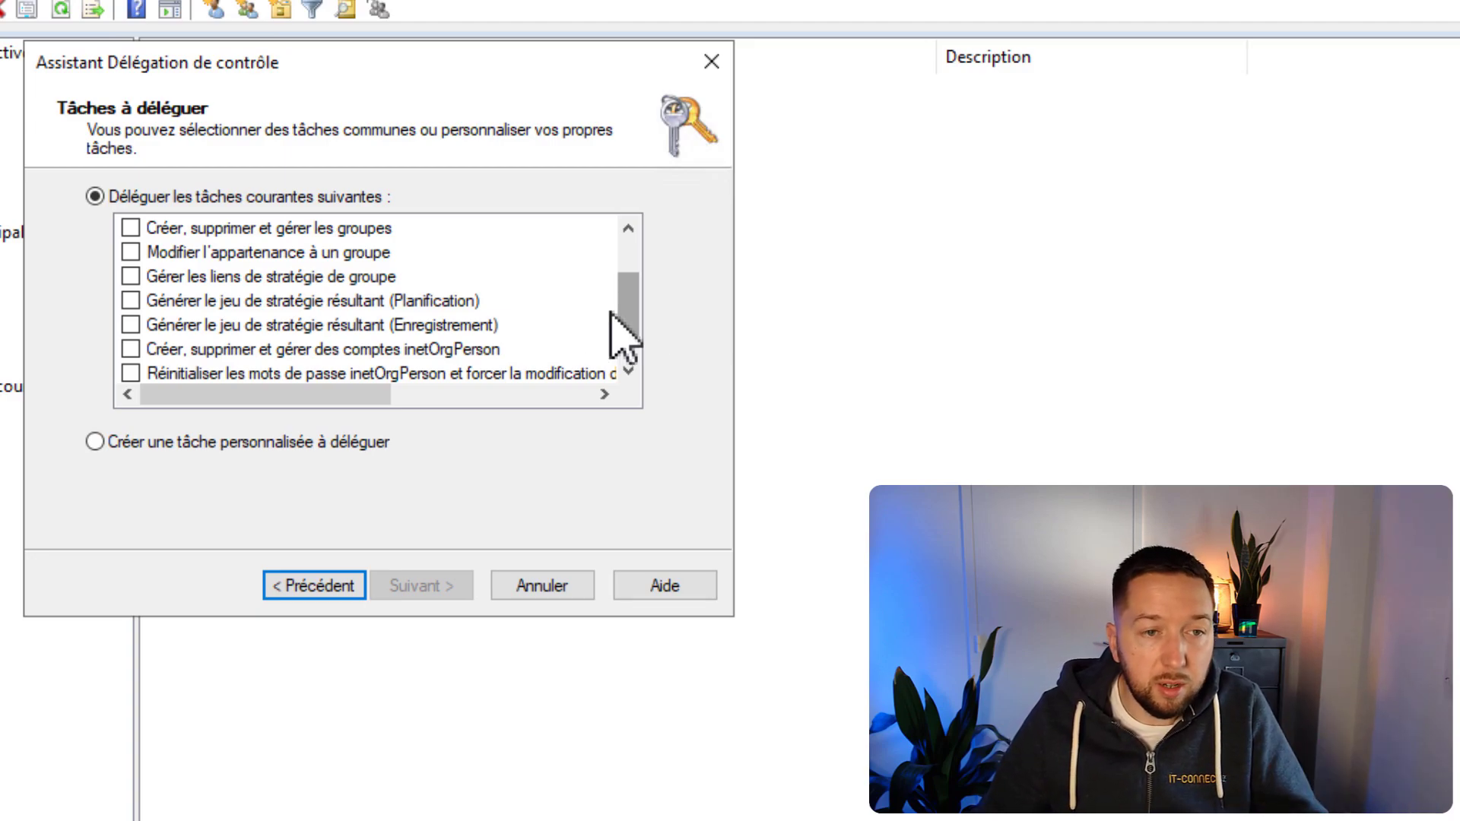
left_click(277, 442)
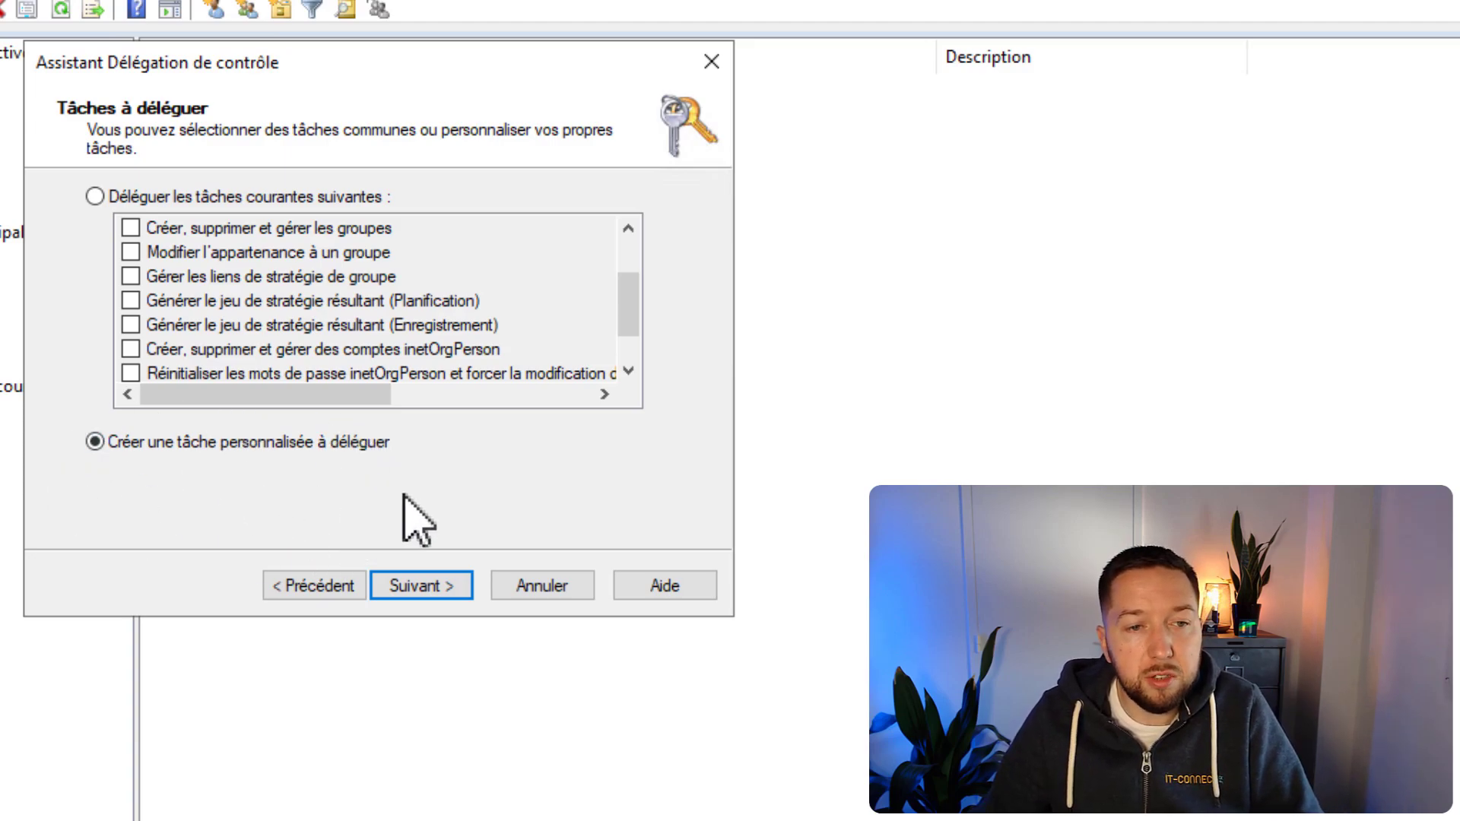
left_click(411, 585)
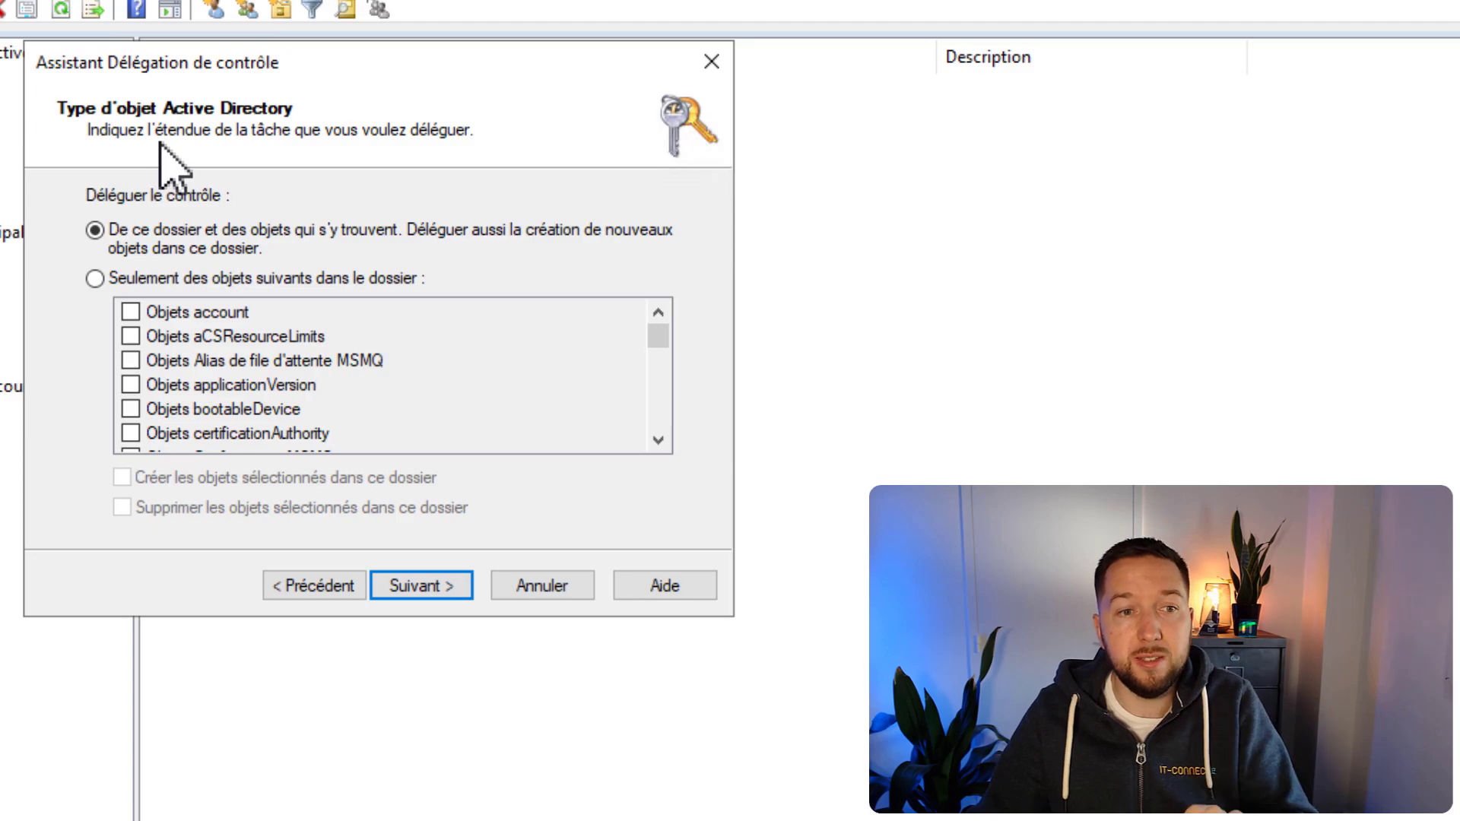
Step: Limit the delegation to only Objets Utilisateur in the folder and continue to the permissions page
left_click(139, 276)
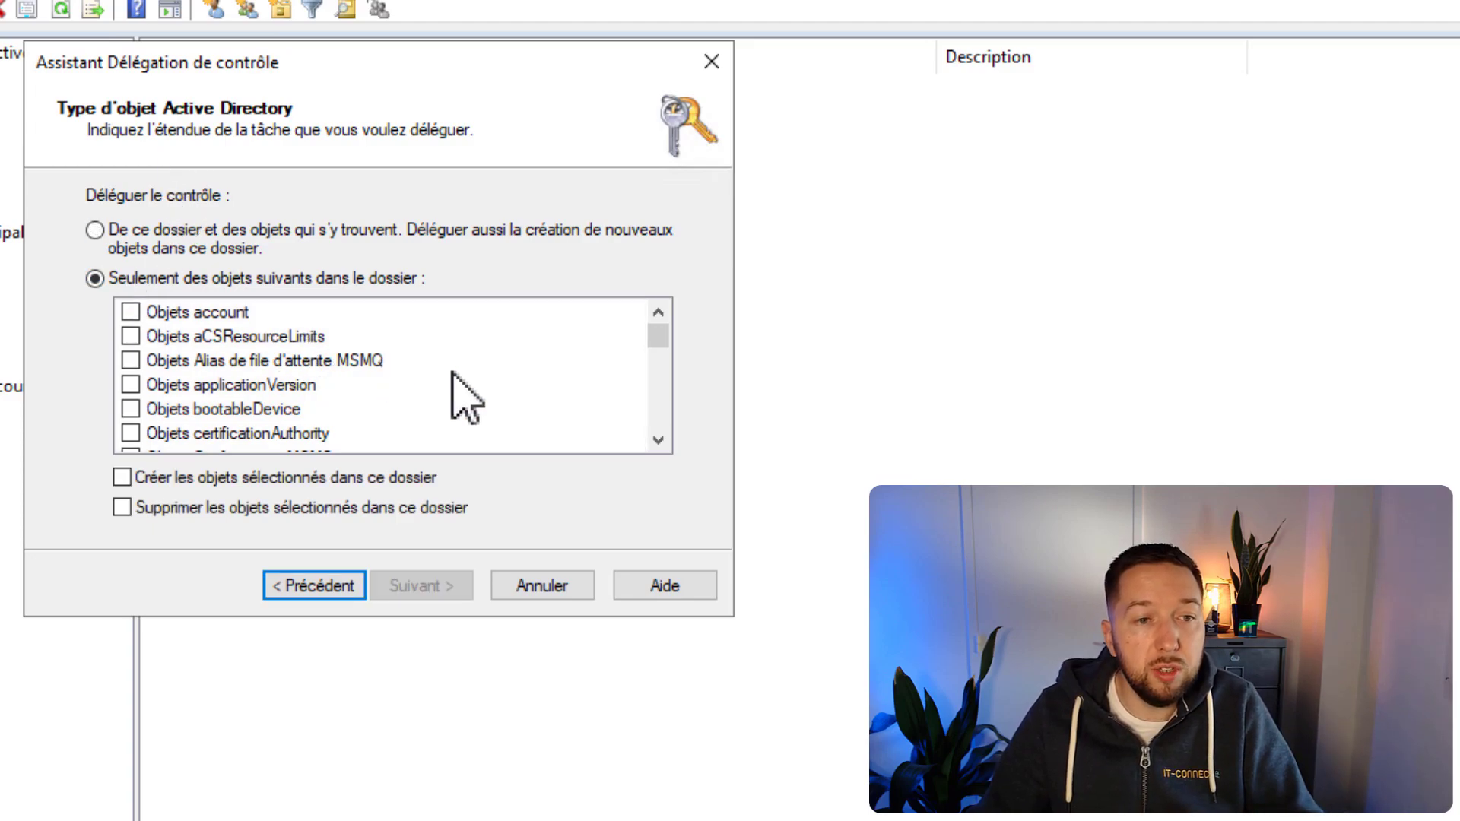
scroll(452, 373, "down", 20)
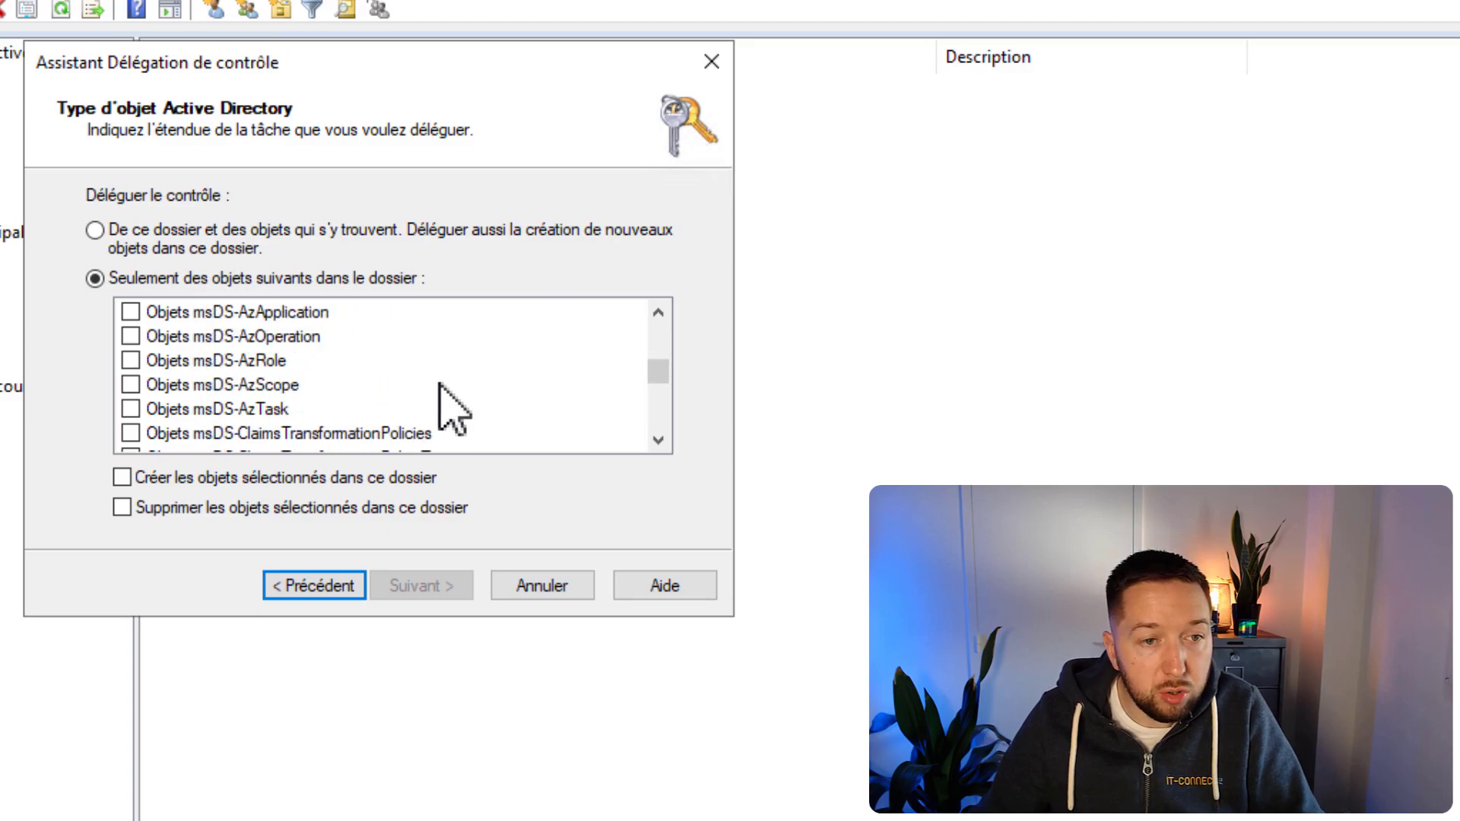
scroll(453, 411, "down", 20)
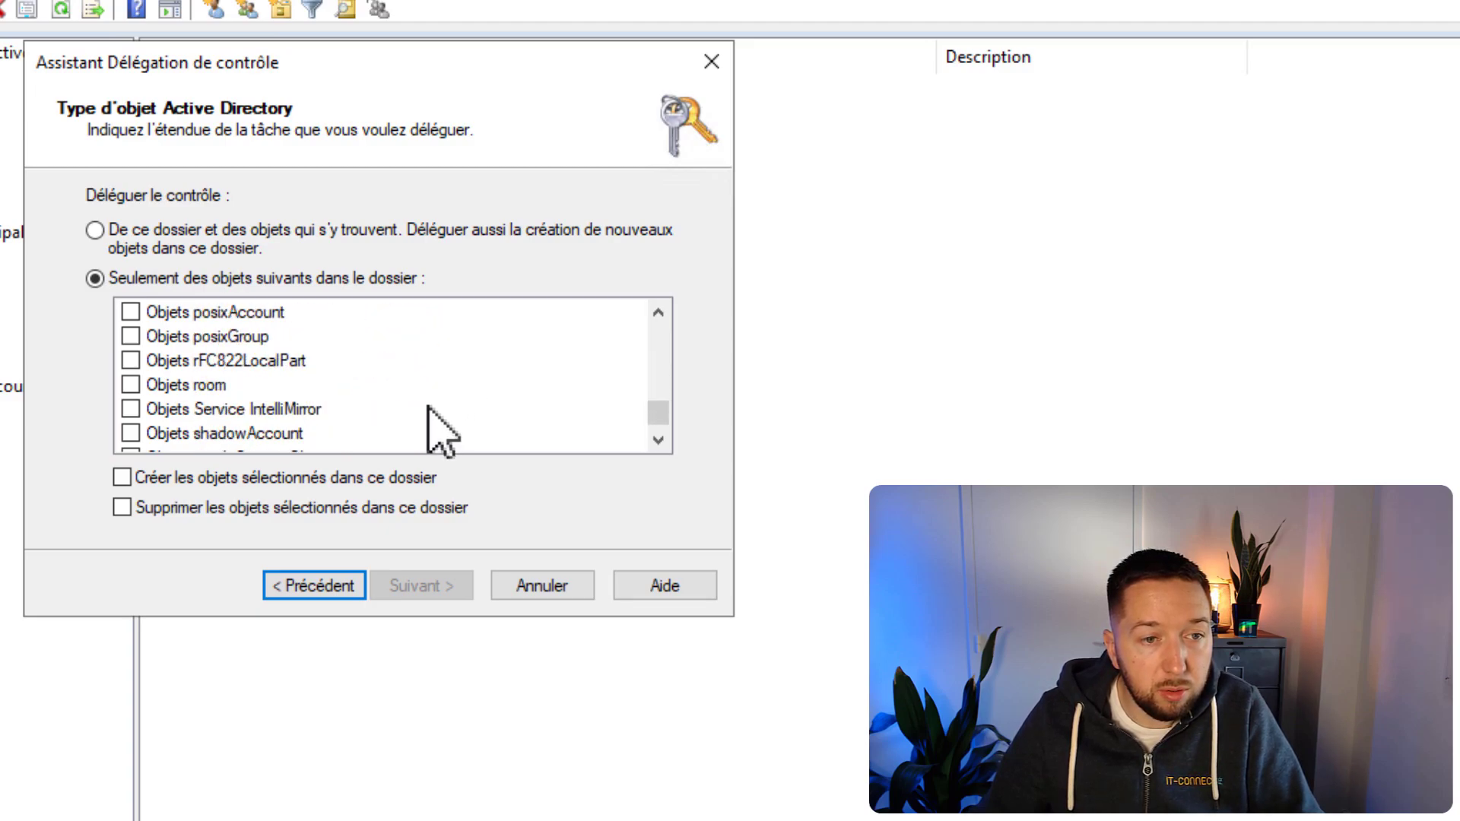
scroll(426, 418, "down", 2)
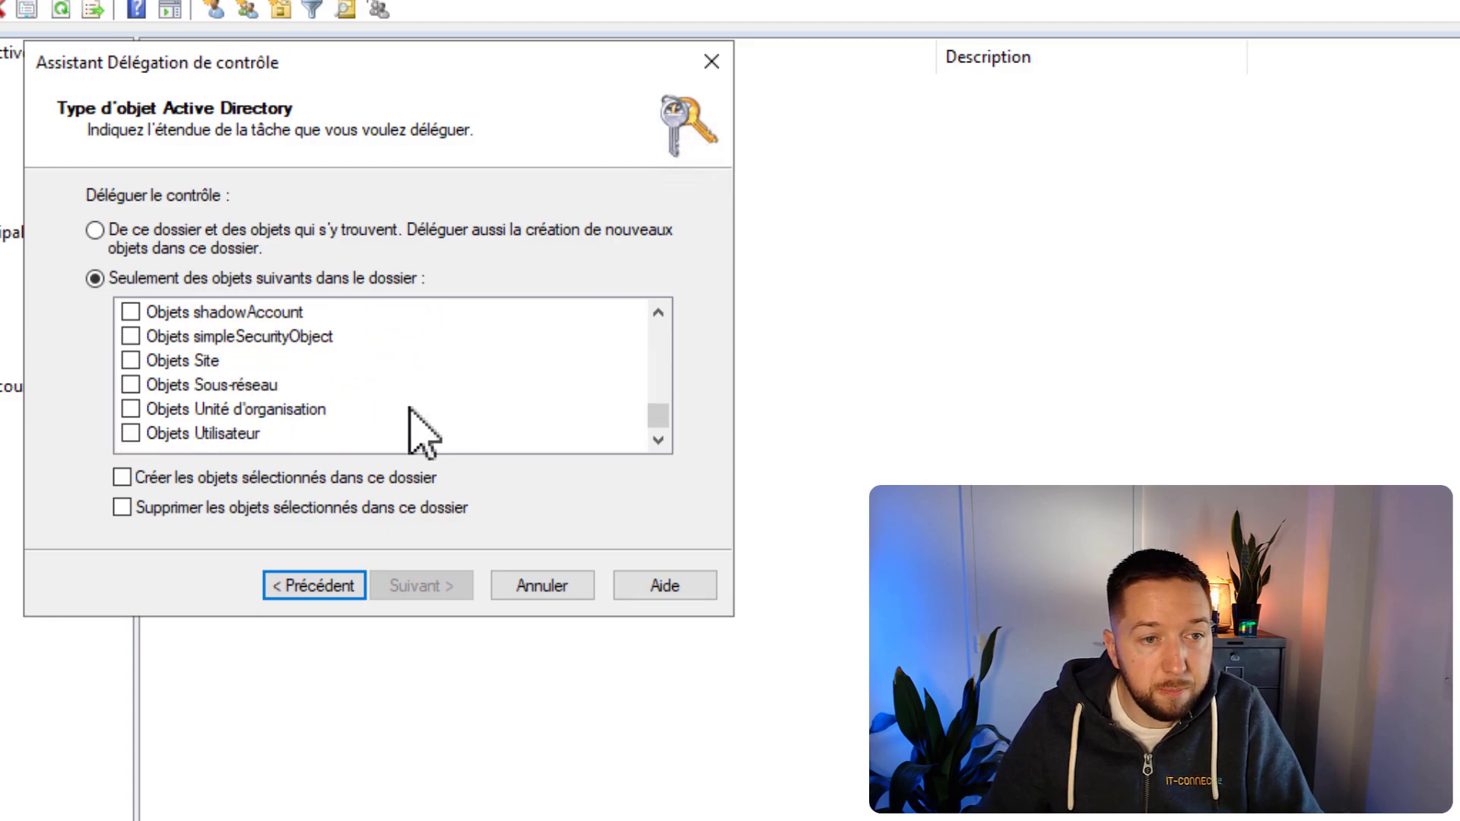
left_click(130, 433)
scroll(397, 447, "up", 6)
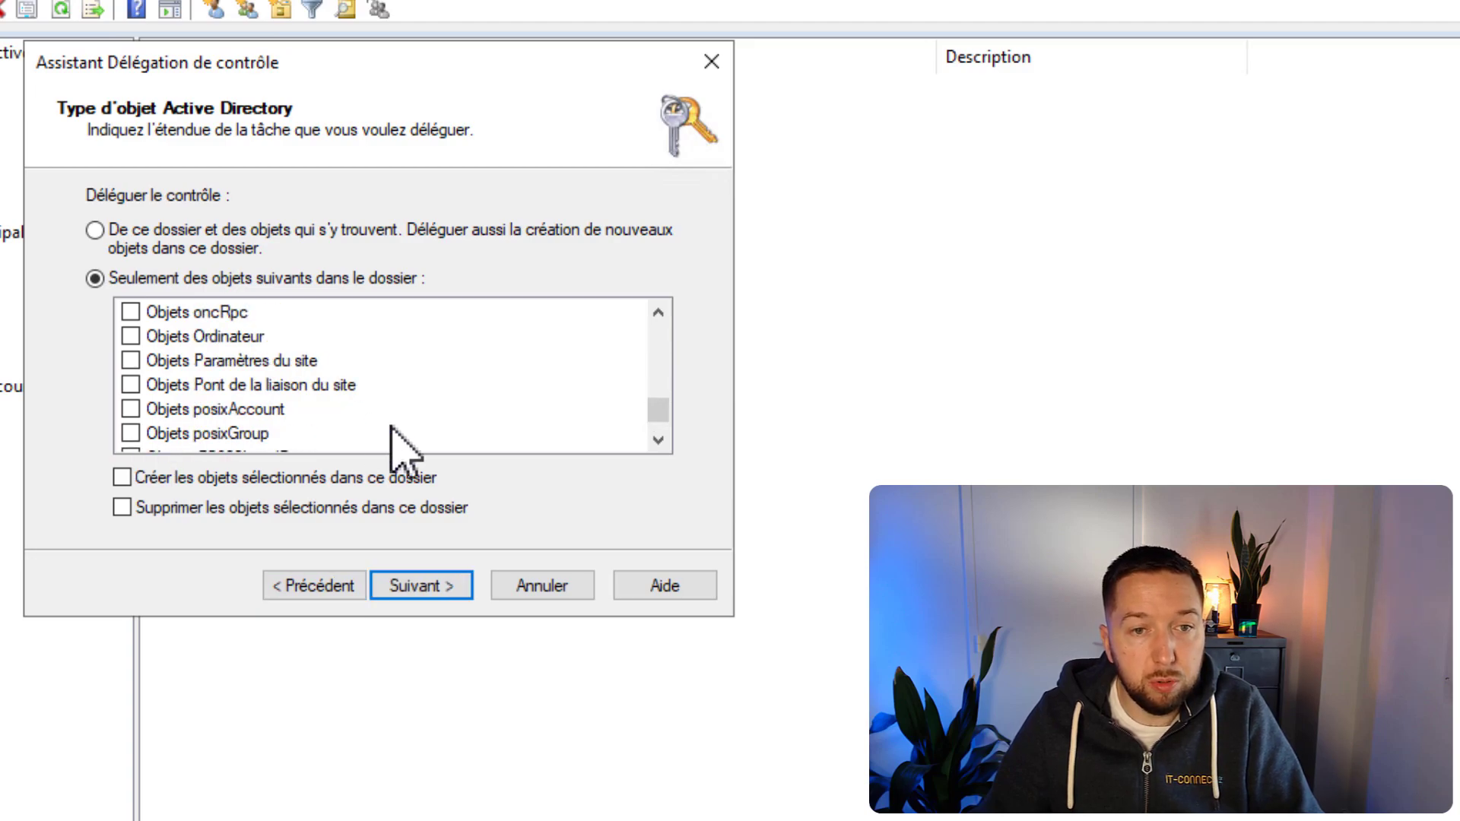
scroll(392, 433, "down", 6)
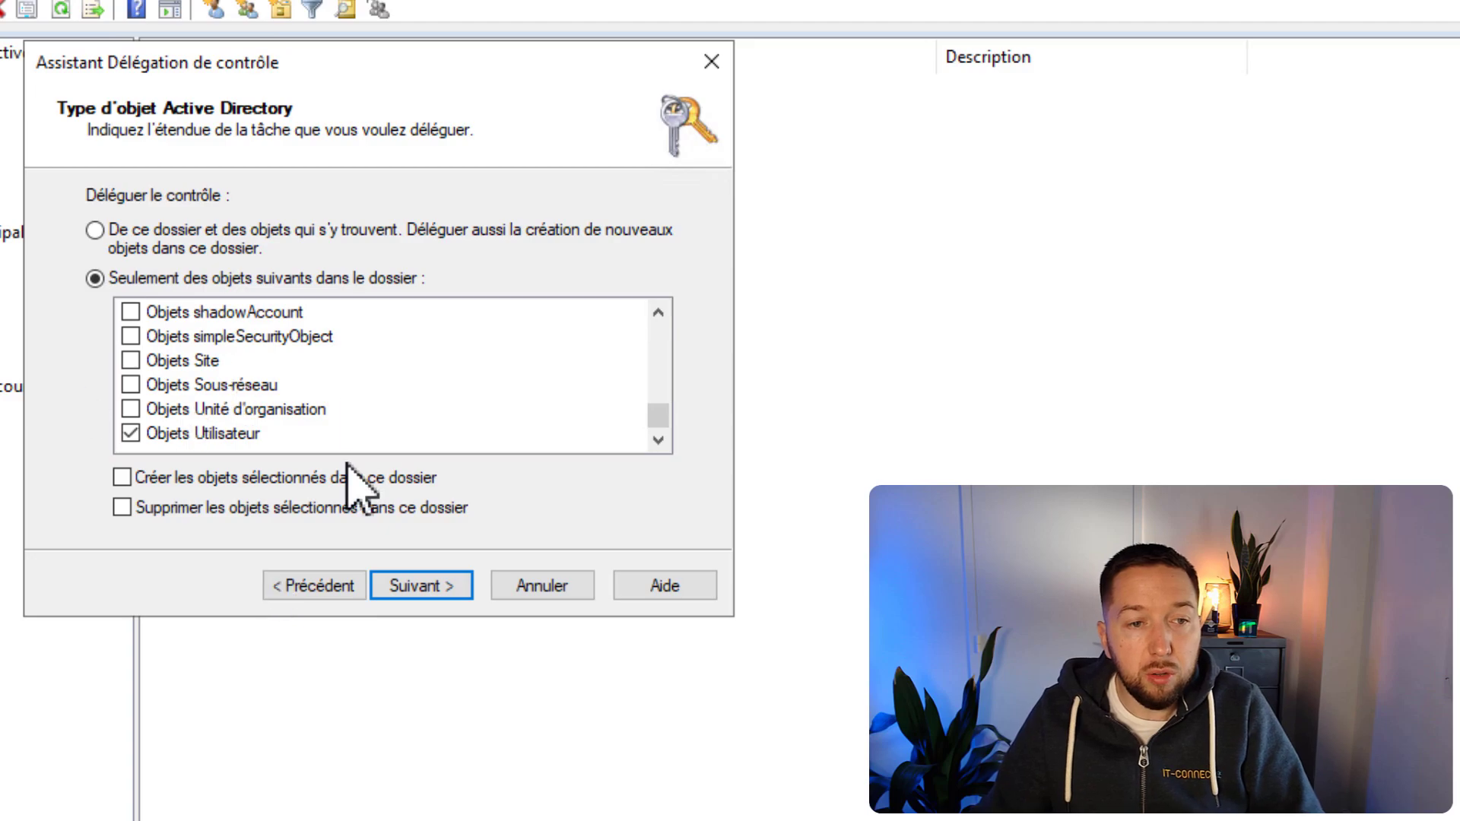
left_click(433, 589)
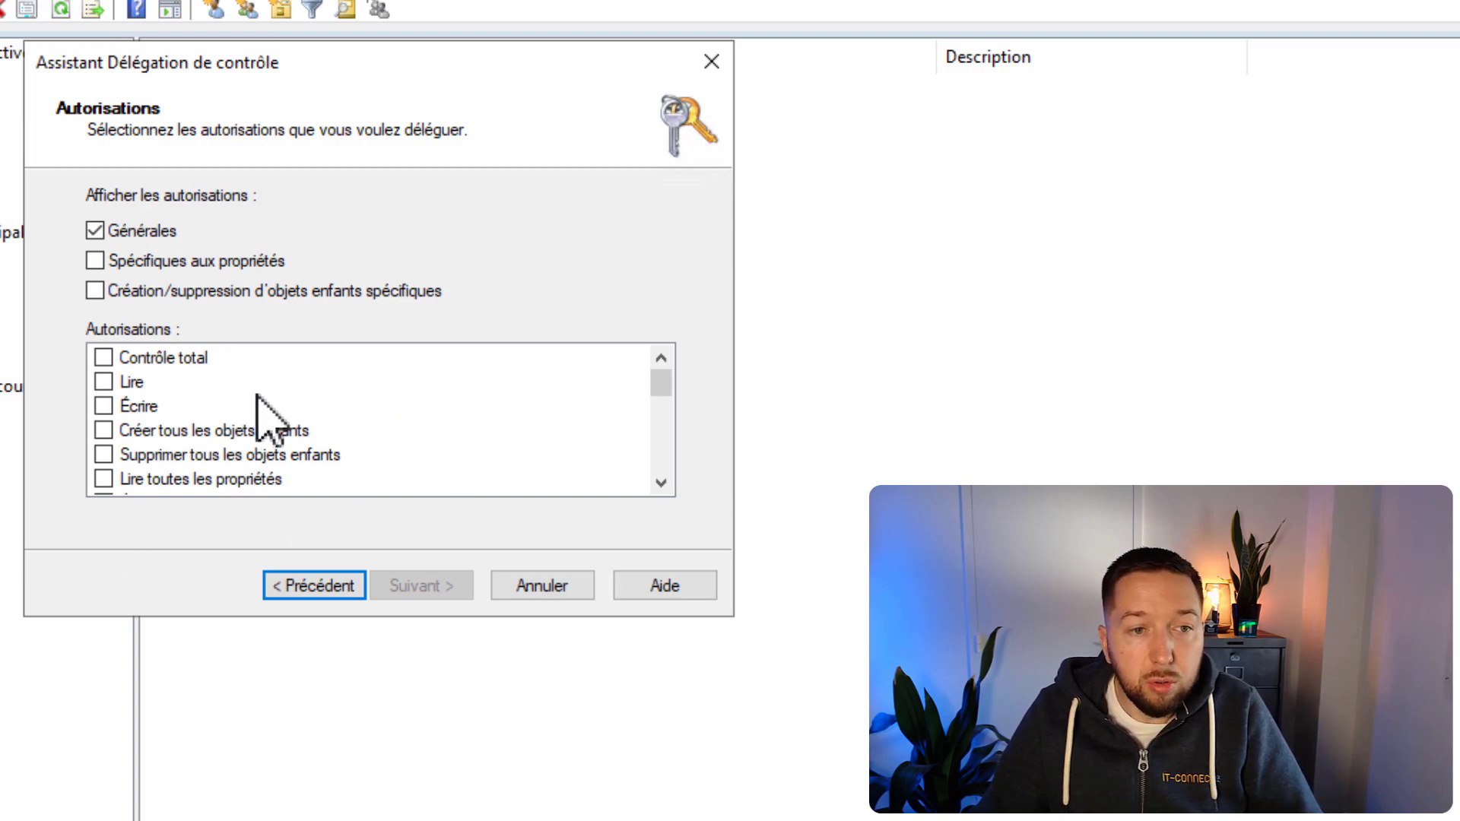
Step: Grant the general permission Réinitialiser le mot de passe
scroll(529, 460, "down", 2)
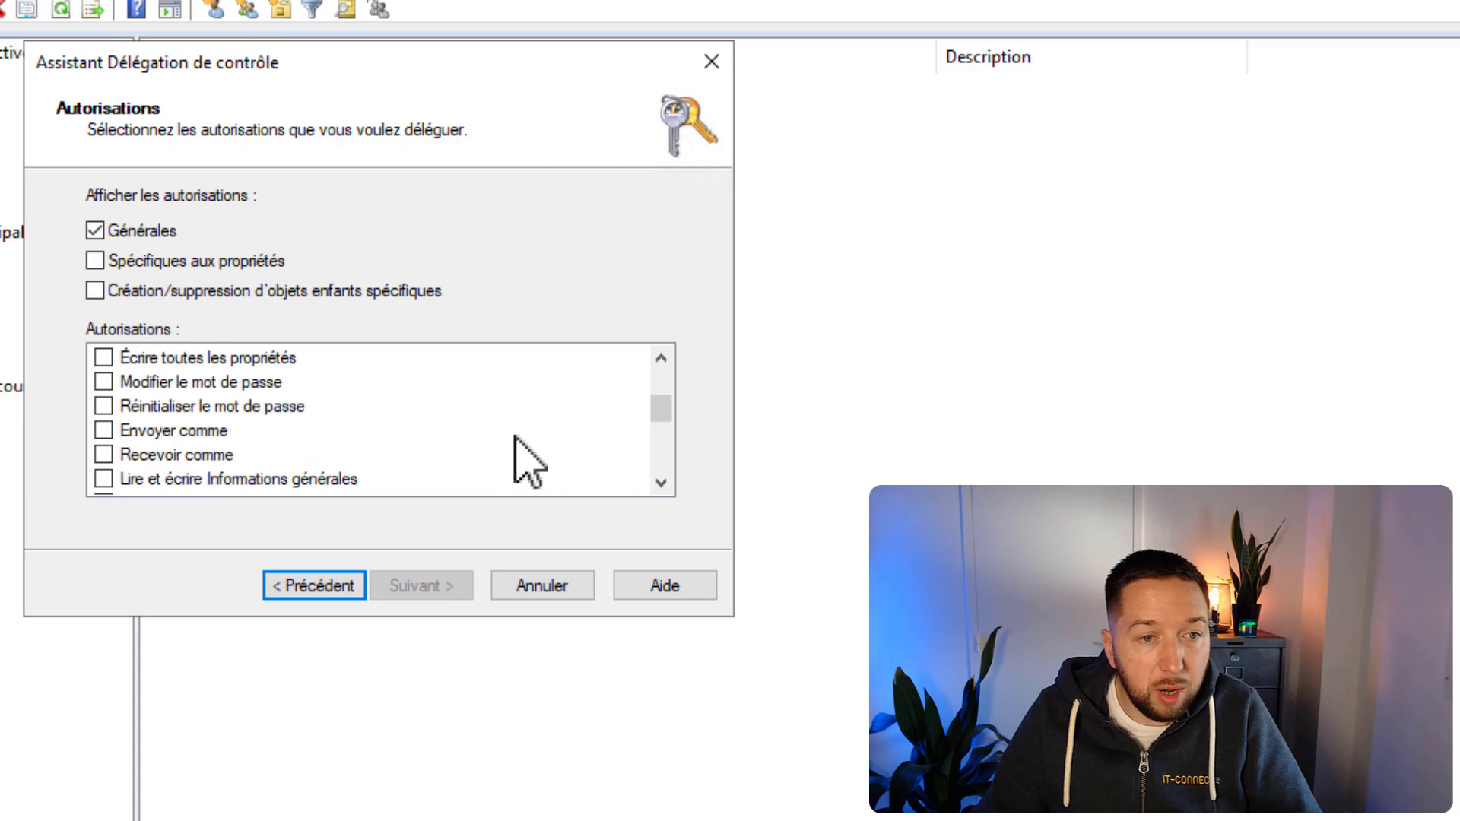
left_click(128, 407)
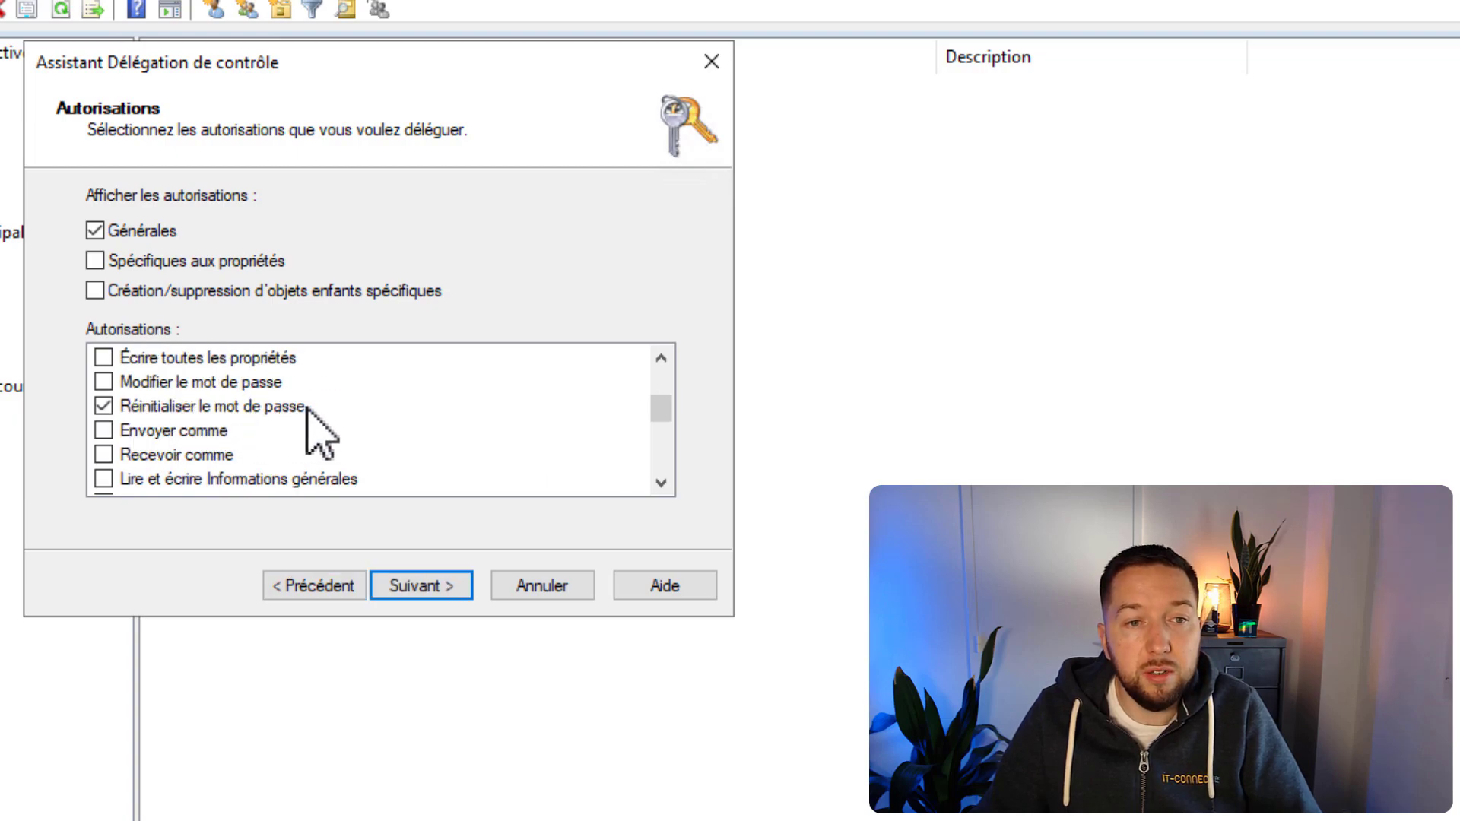
scroll(312, 415, "up", 2)
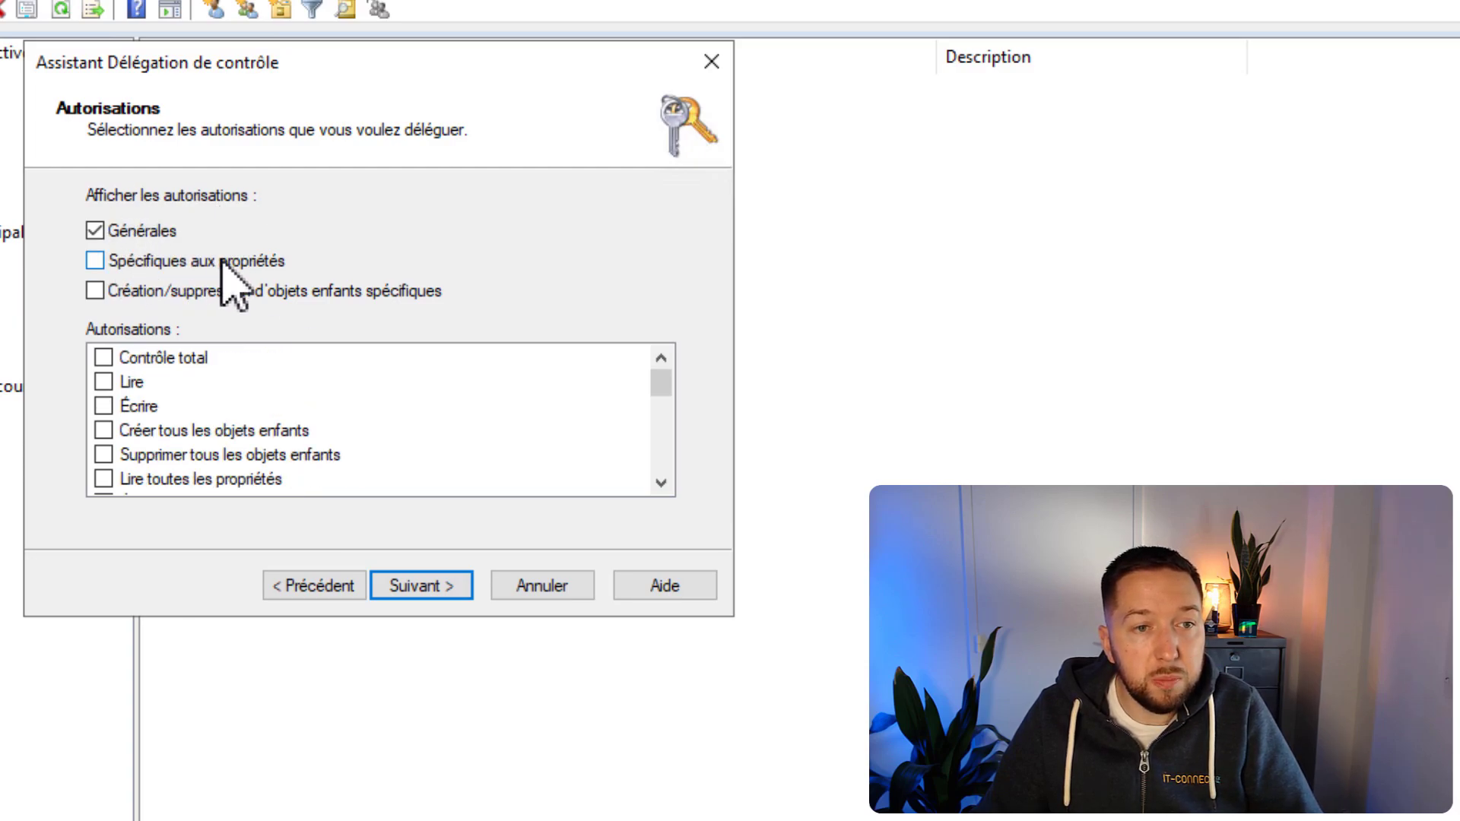
Step: Display the property-specific permissions as well and grant Lire lockoutTime and Écrire lockoutTime
left_click(94, 261)
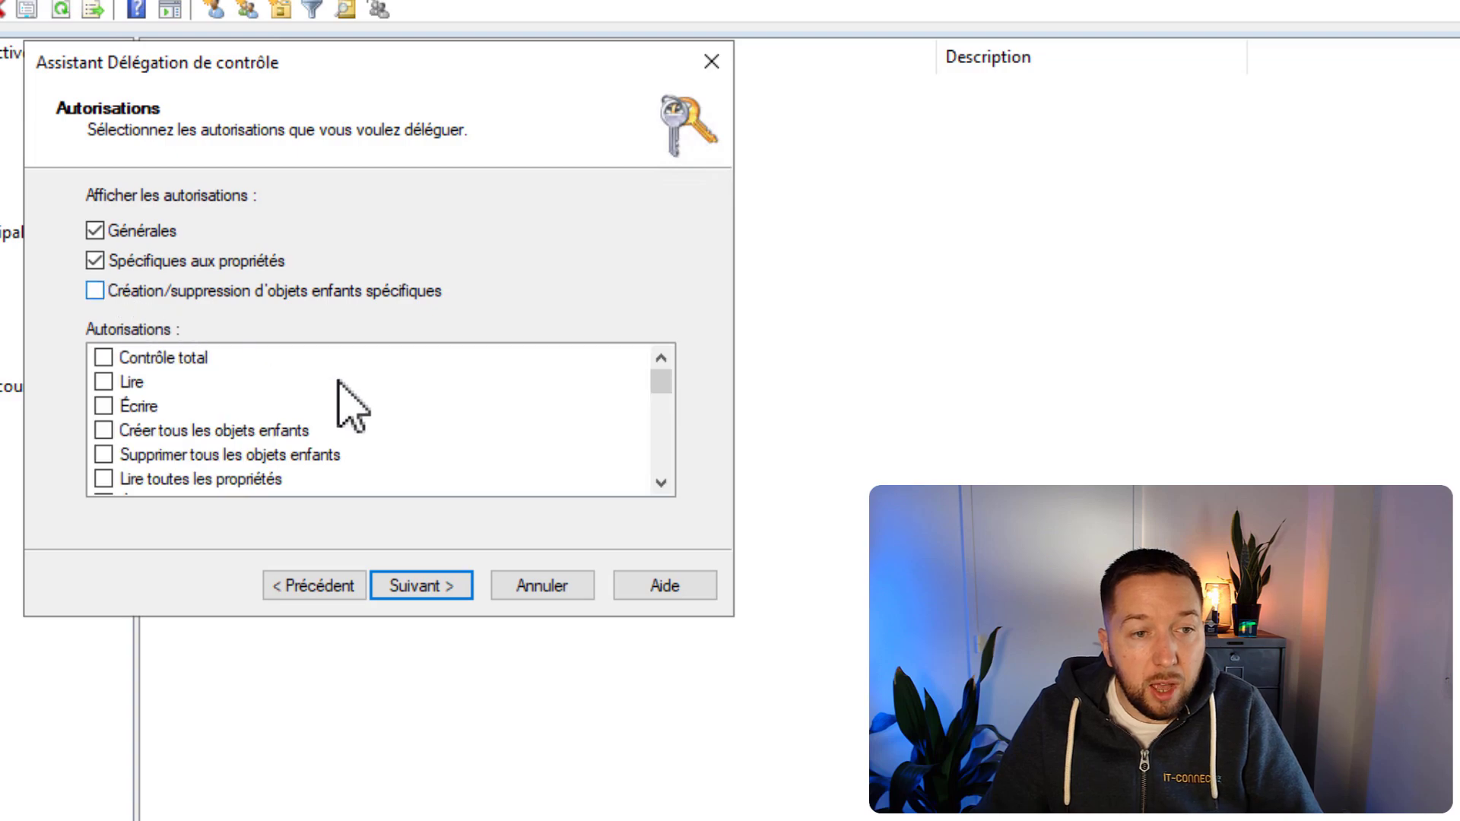
scroll(456, 434, "down", 2)
scroll(468, 456, "down", 3)
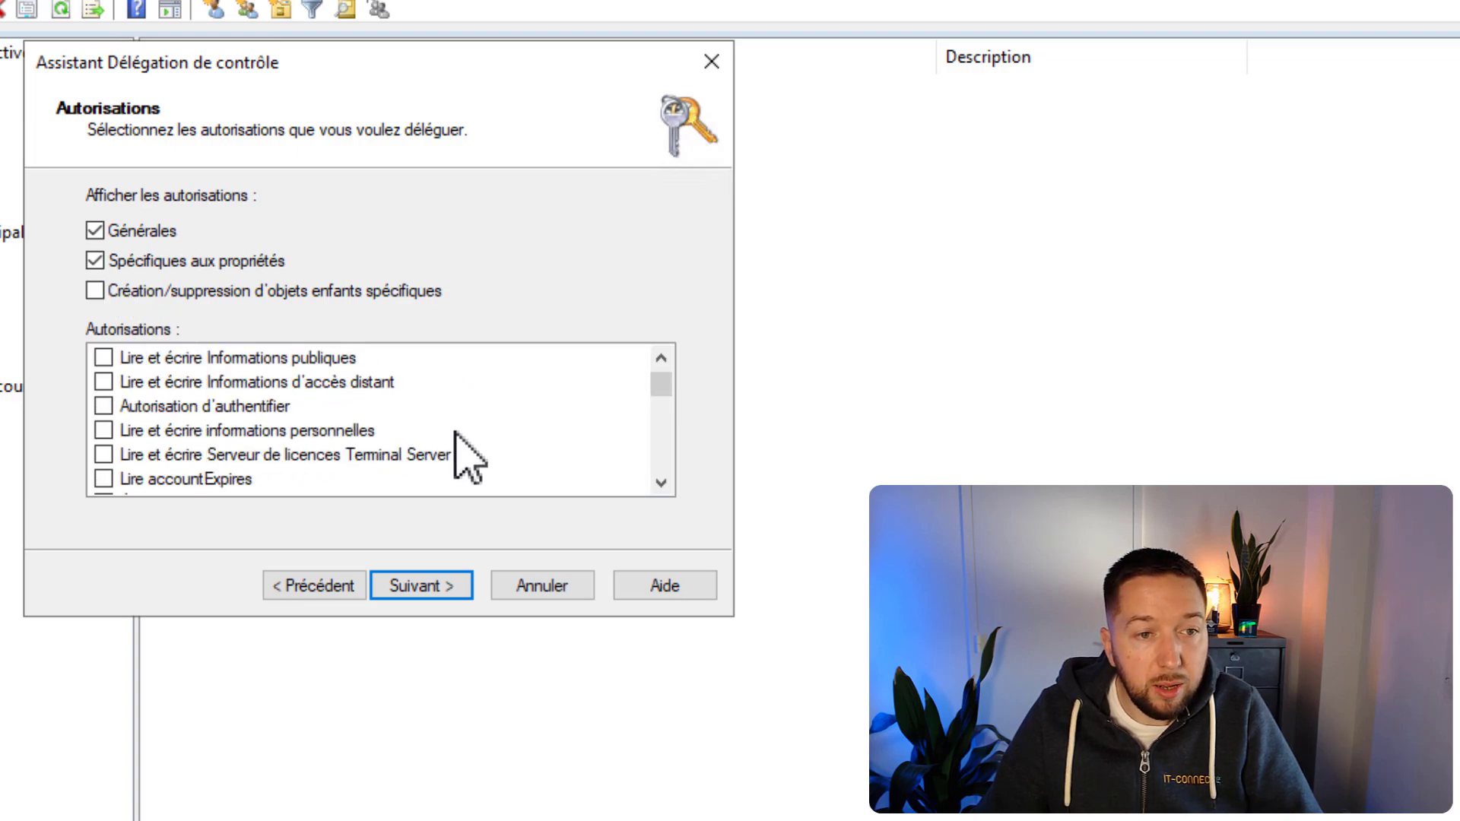
scroll(457, 458, "down", 5)
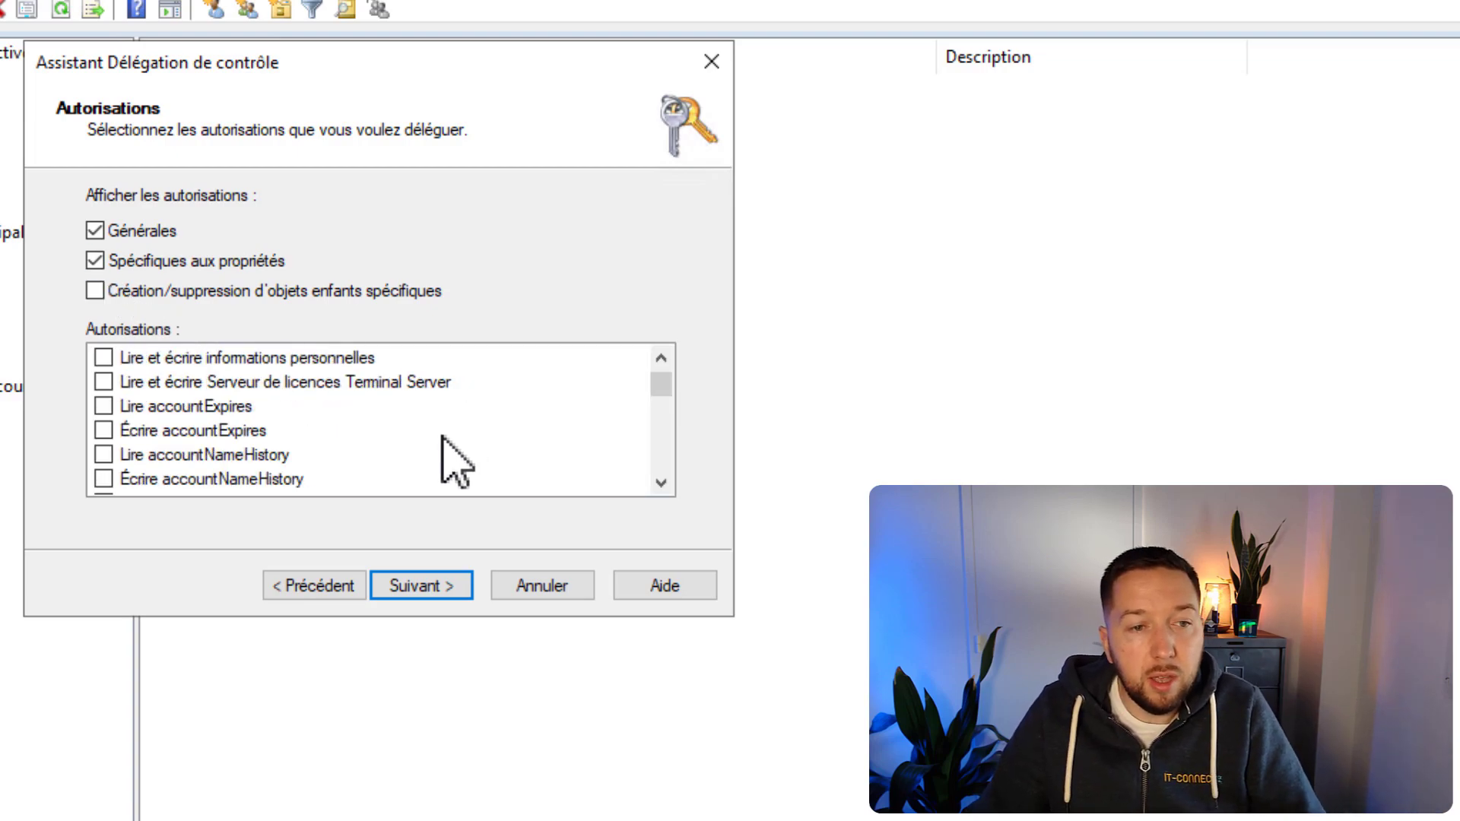
scroll(453, 459, "down", 2)
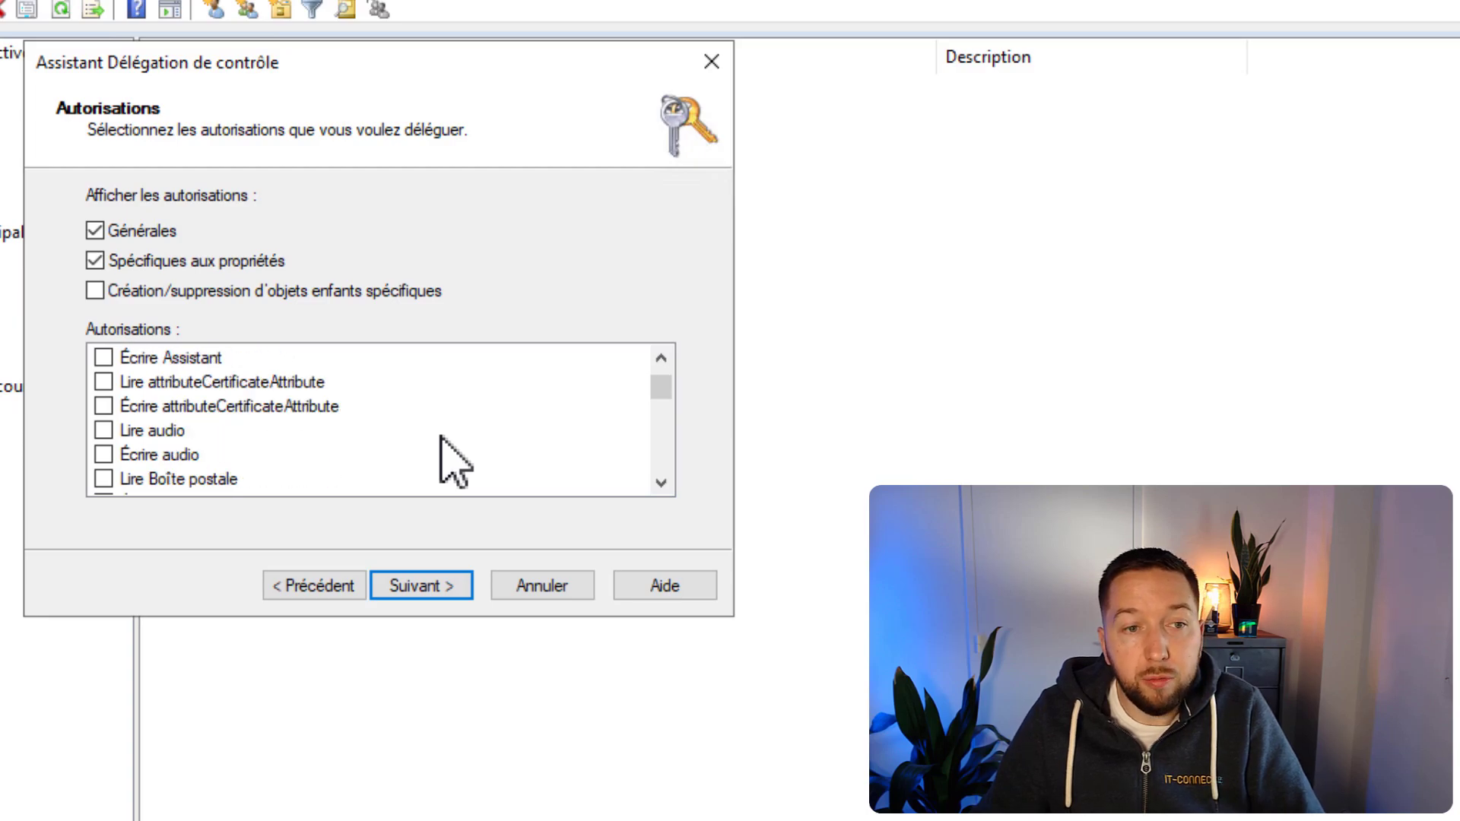
scroll(453, 459, "down", 6)
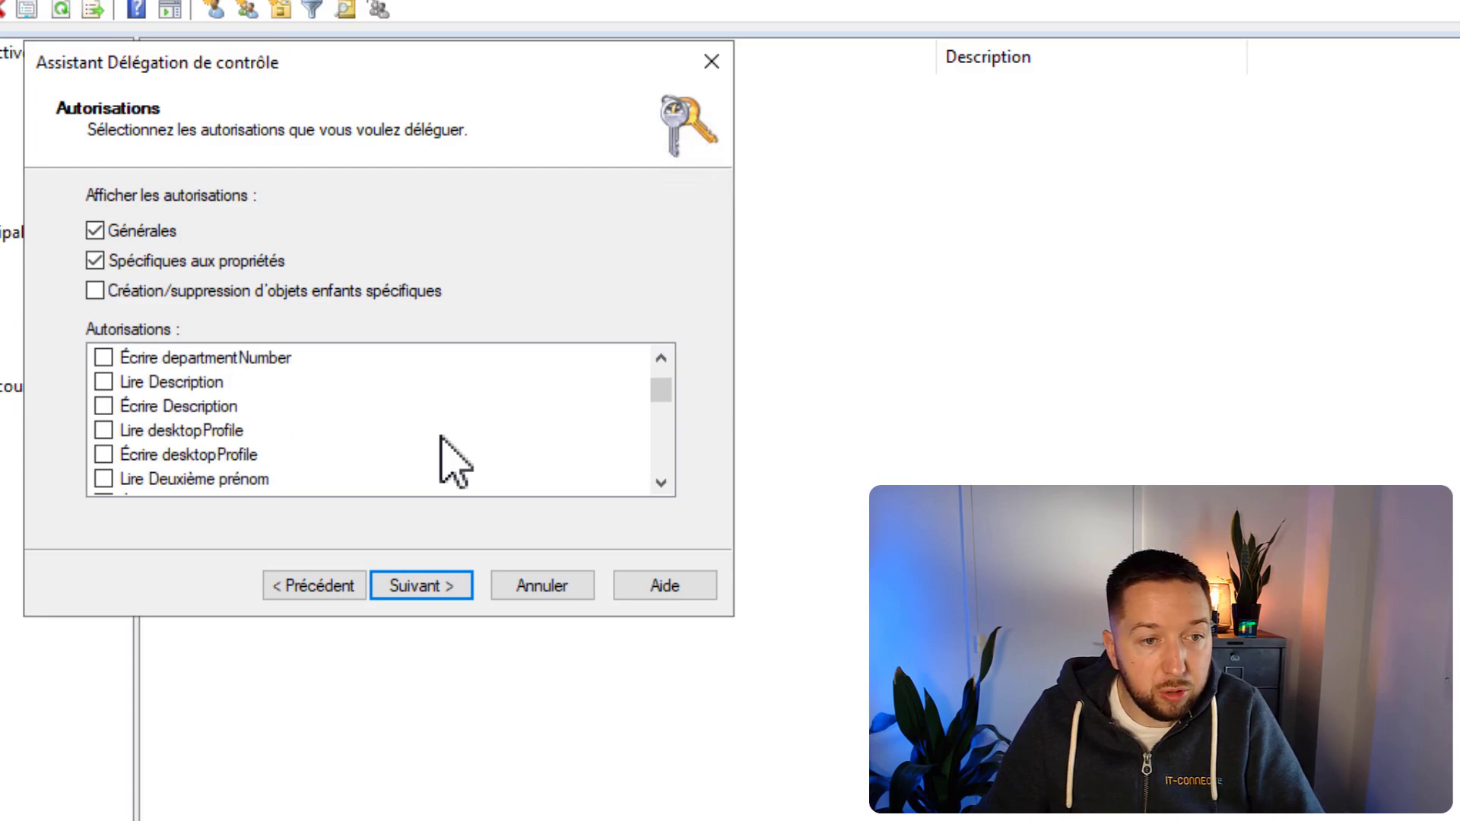
scroll(454, 460, "down", 6)
scroll(454, 461, "down", 7)
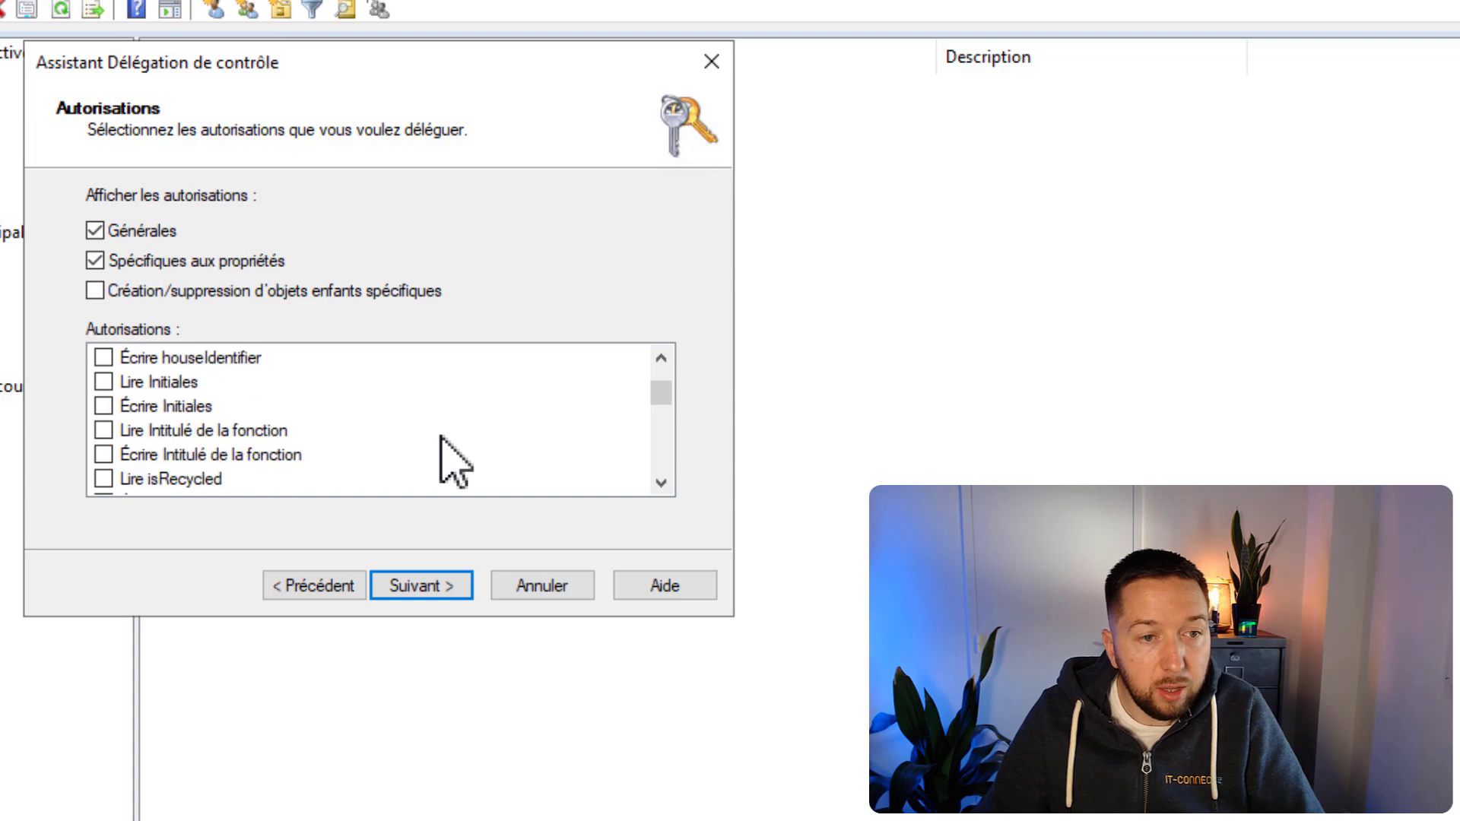
scroll(453, 460, "down", 2)
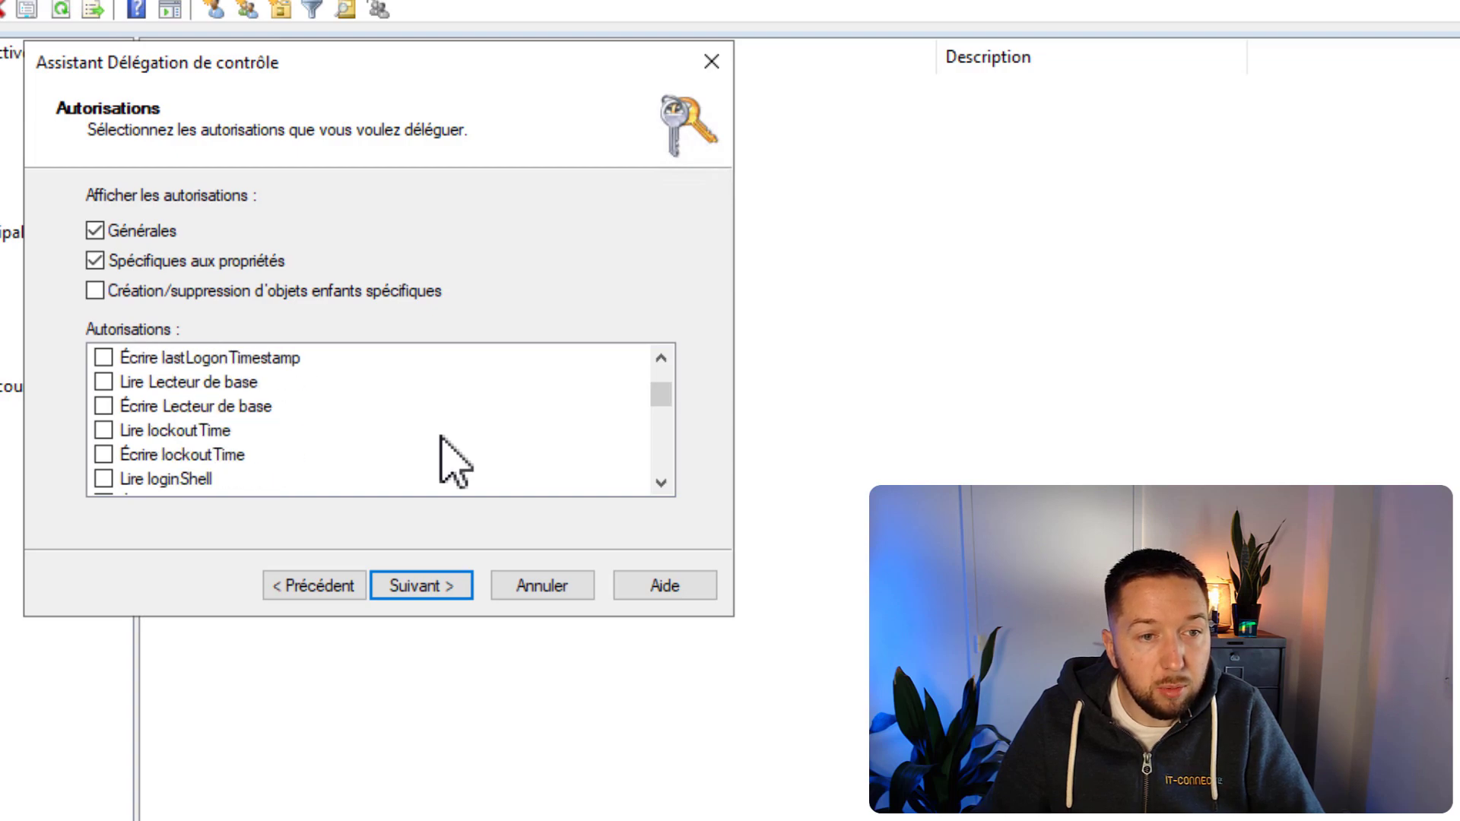
scroll(441, 460, "up", 1)
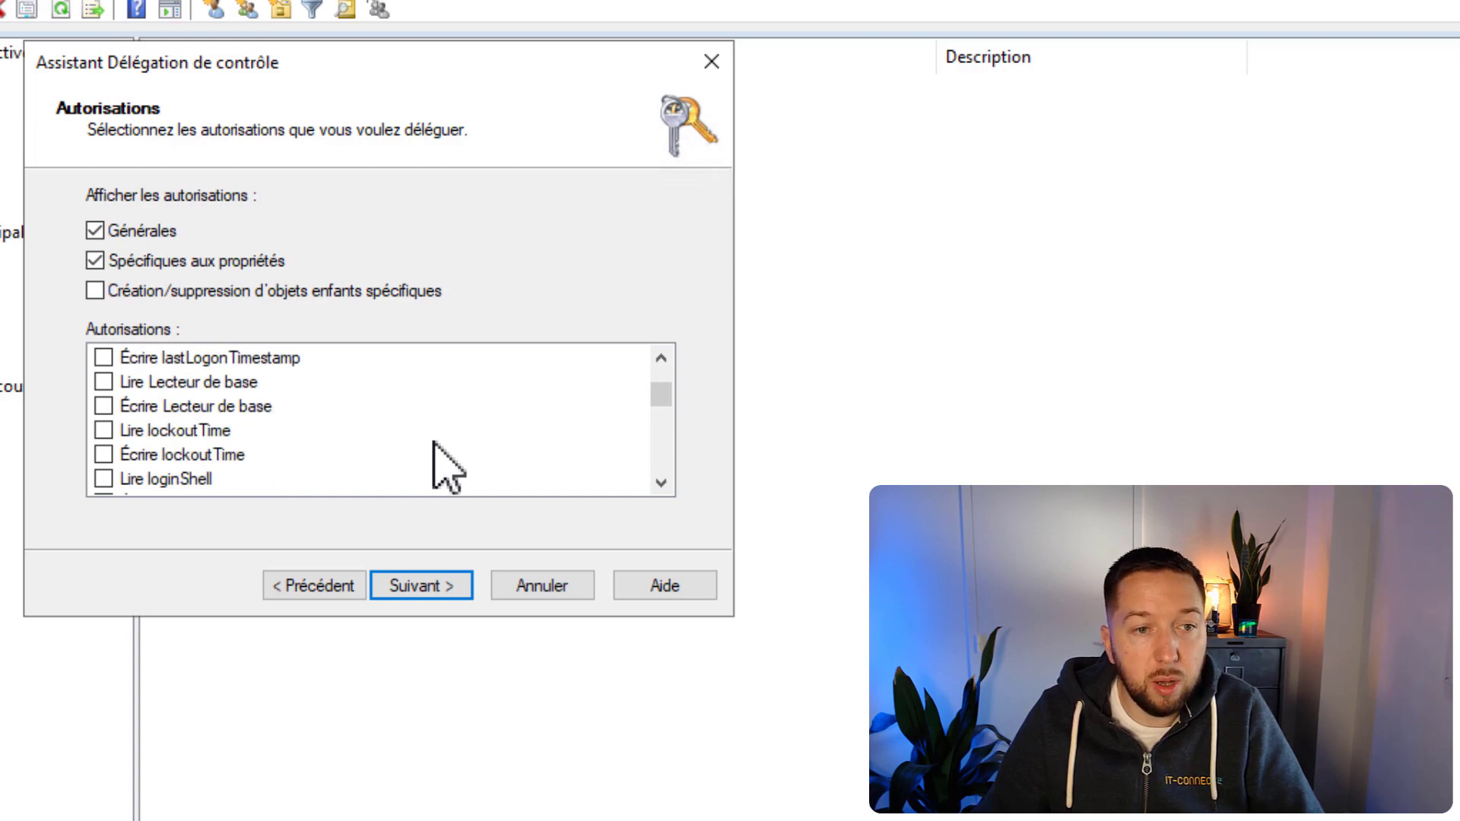
left_click(138, 433)
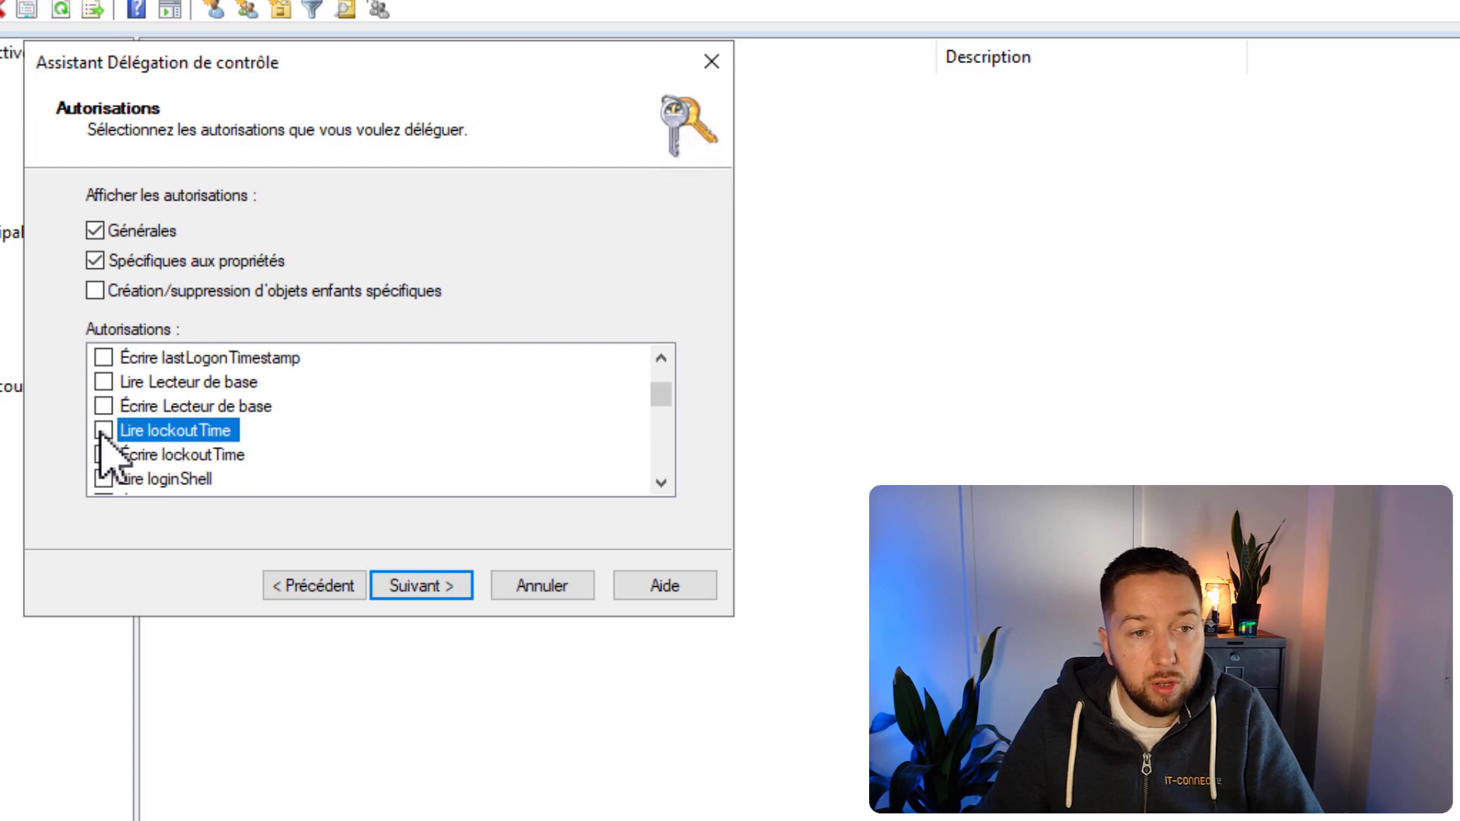
left_click(104, 434)
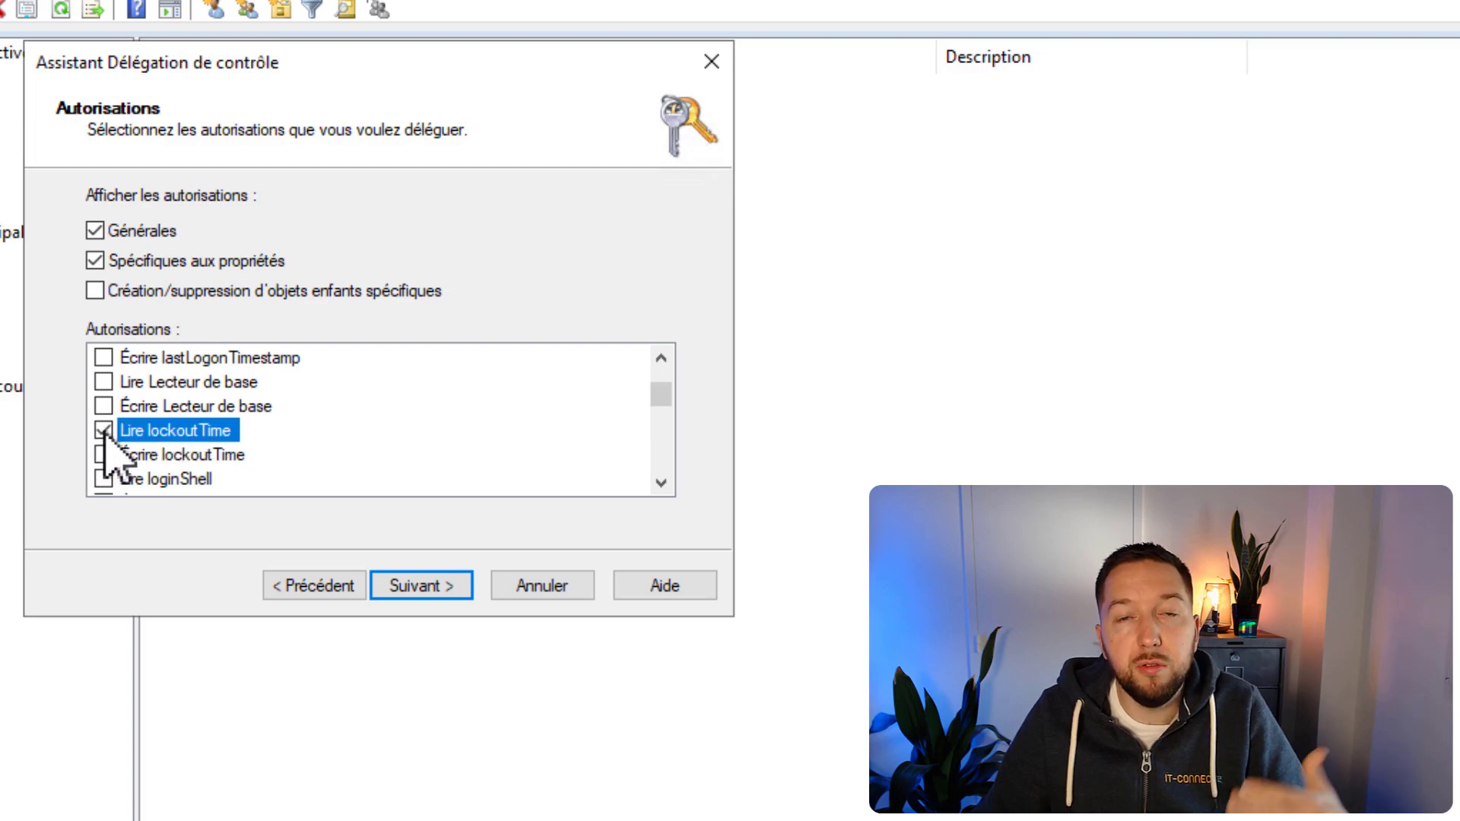
left_click(105, 455)
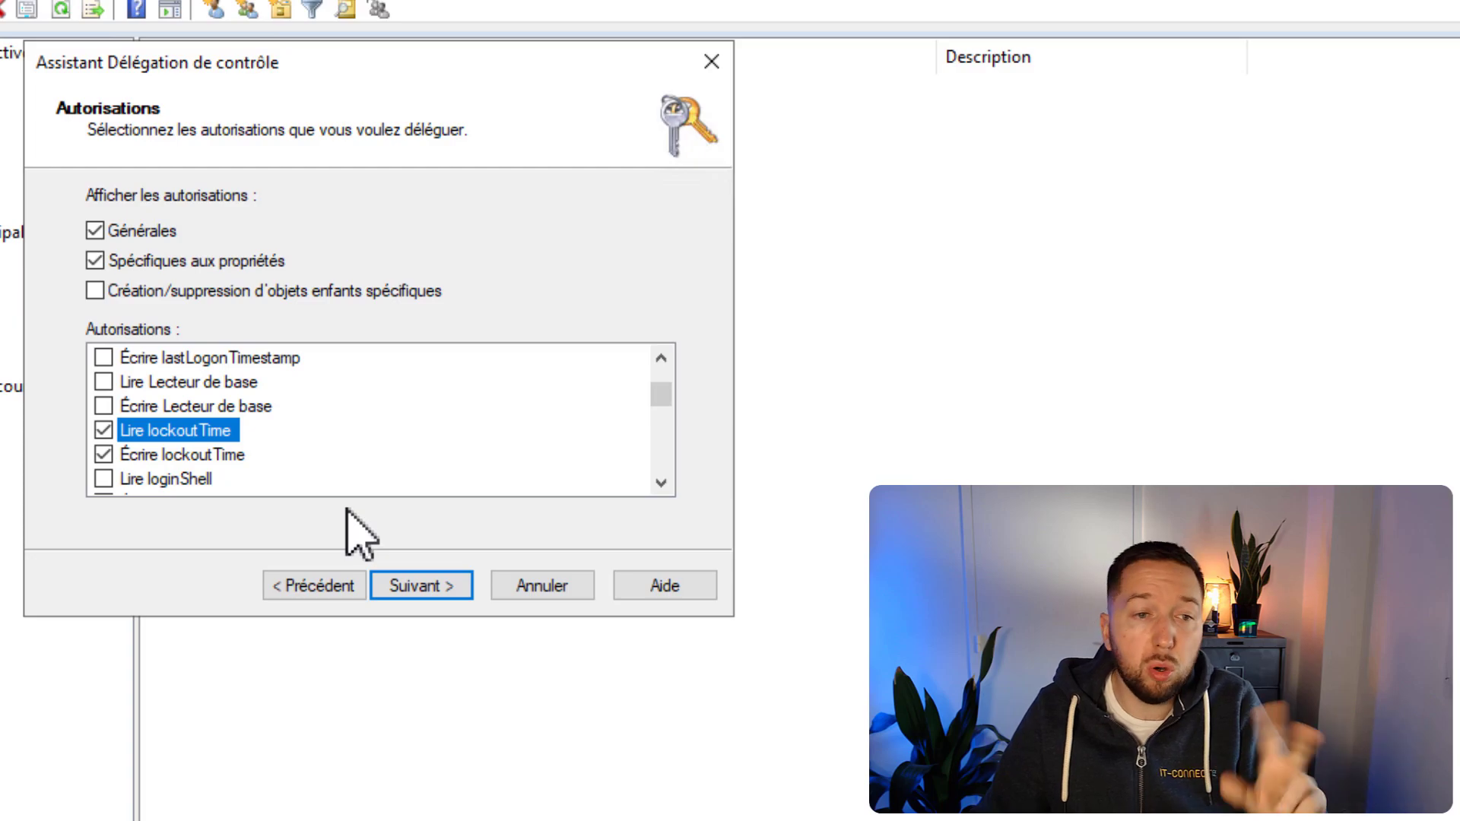
Step: Continue past the permissions page and finish the delegation wizard for the Personnel OU
left_click(417, 587)
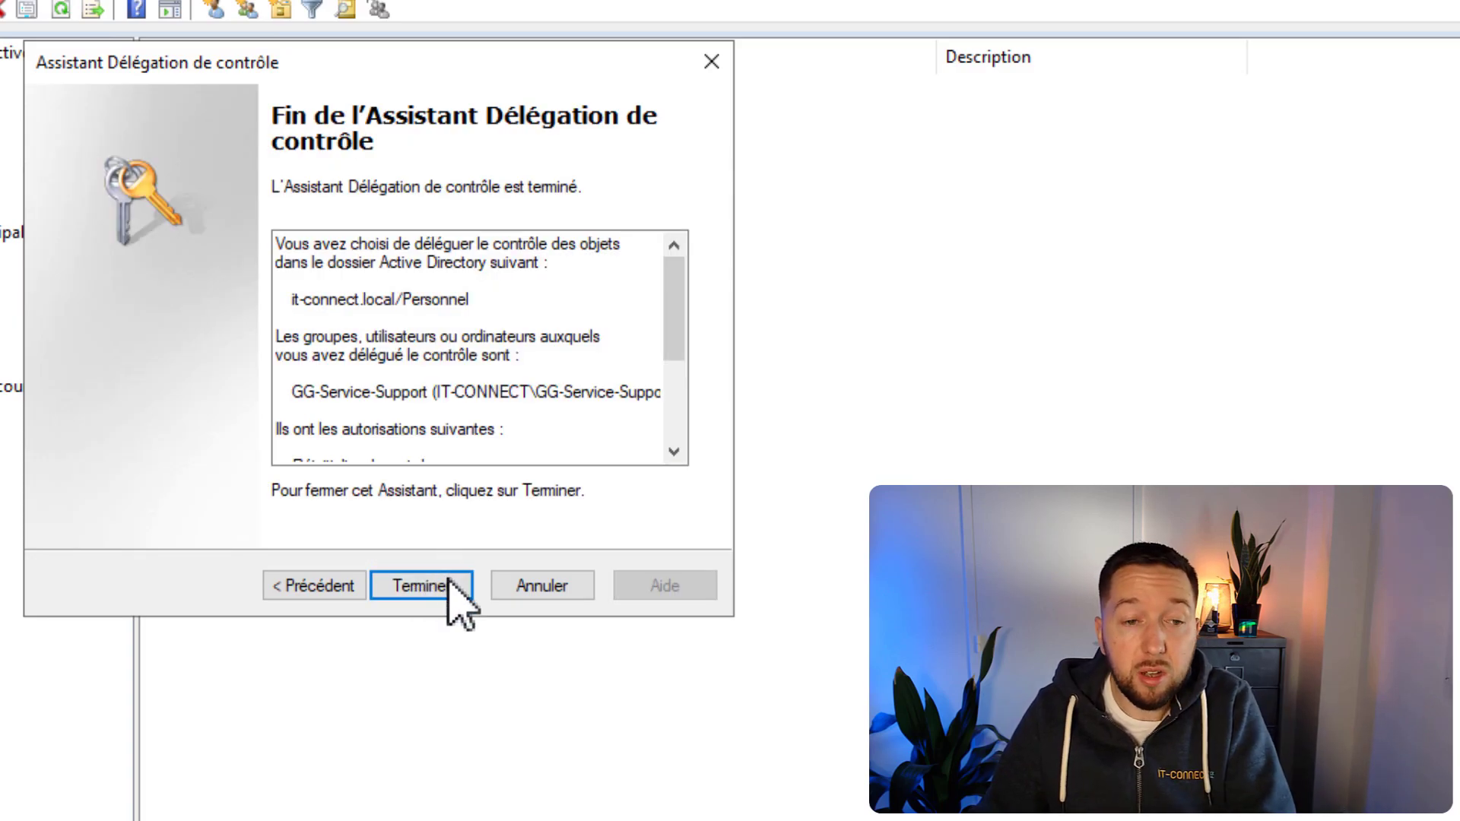
left_click(422, 586)
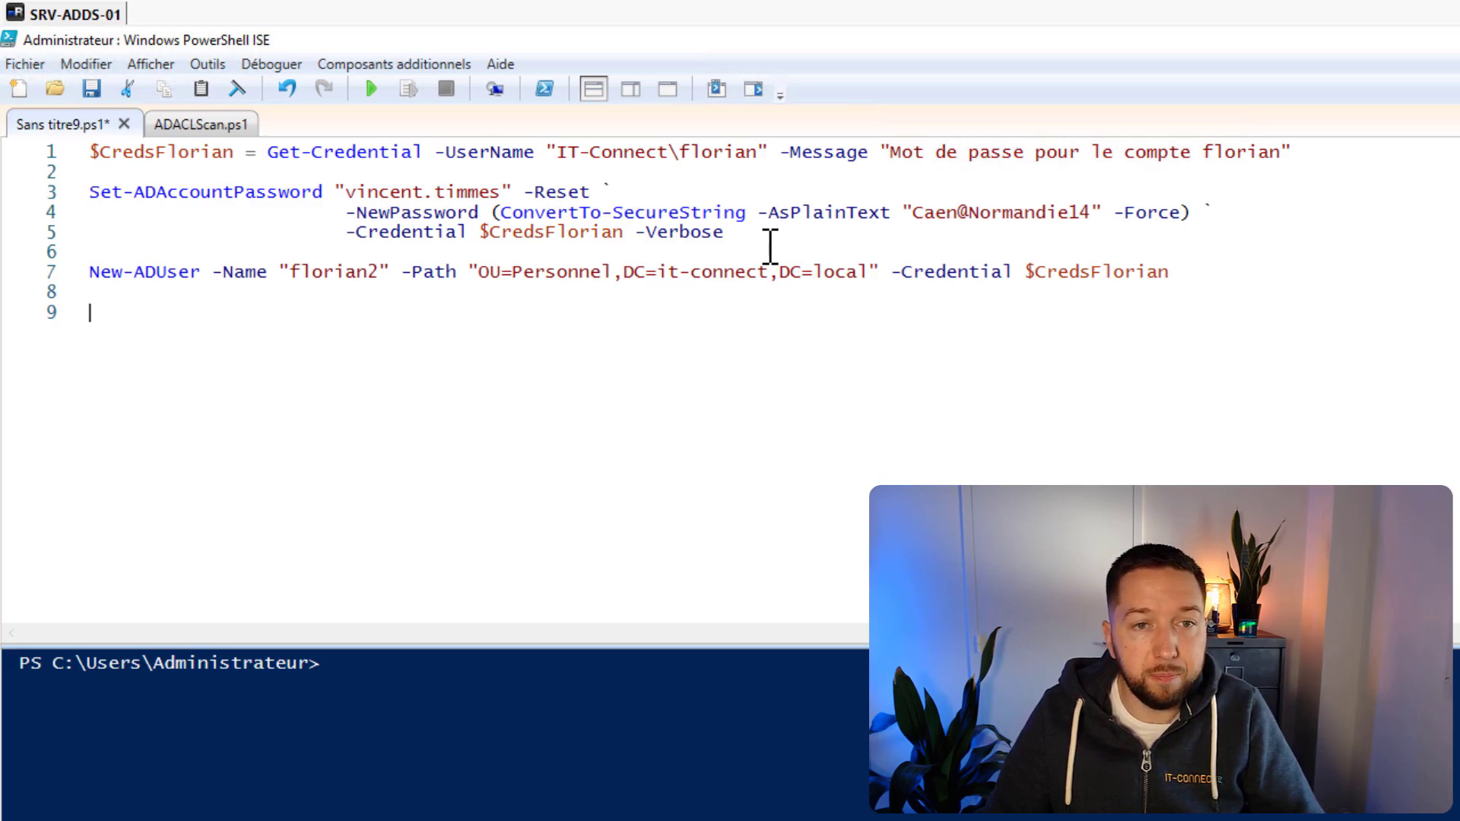
Step: Switch to PowerShell ISE, run only the Get-Credential line of the script and enter the delegated account's password
left_click_drag(759, 241, 82, 166)
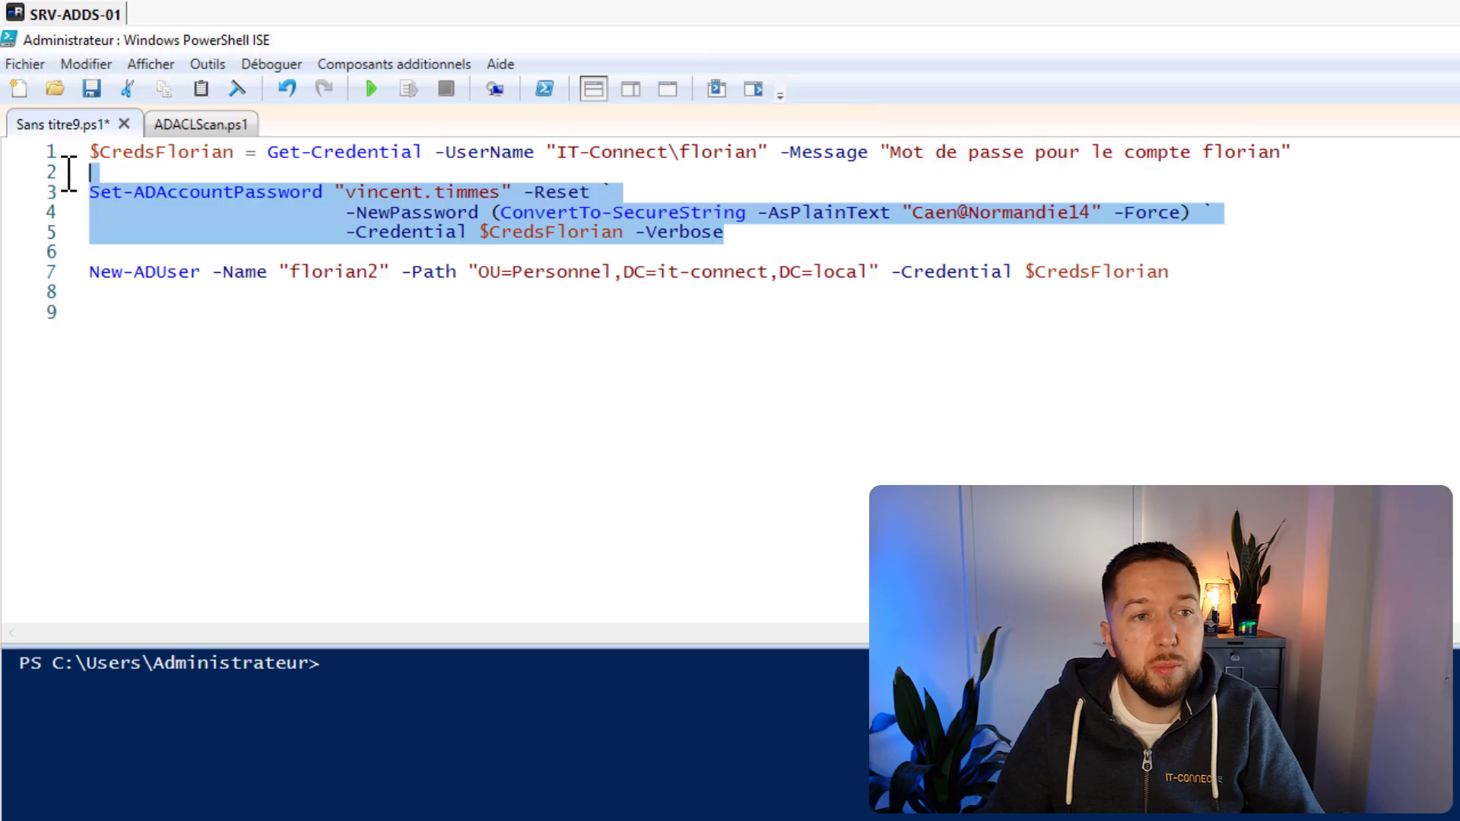
left_click(44, 272)
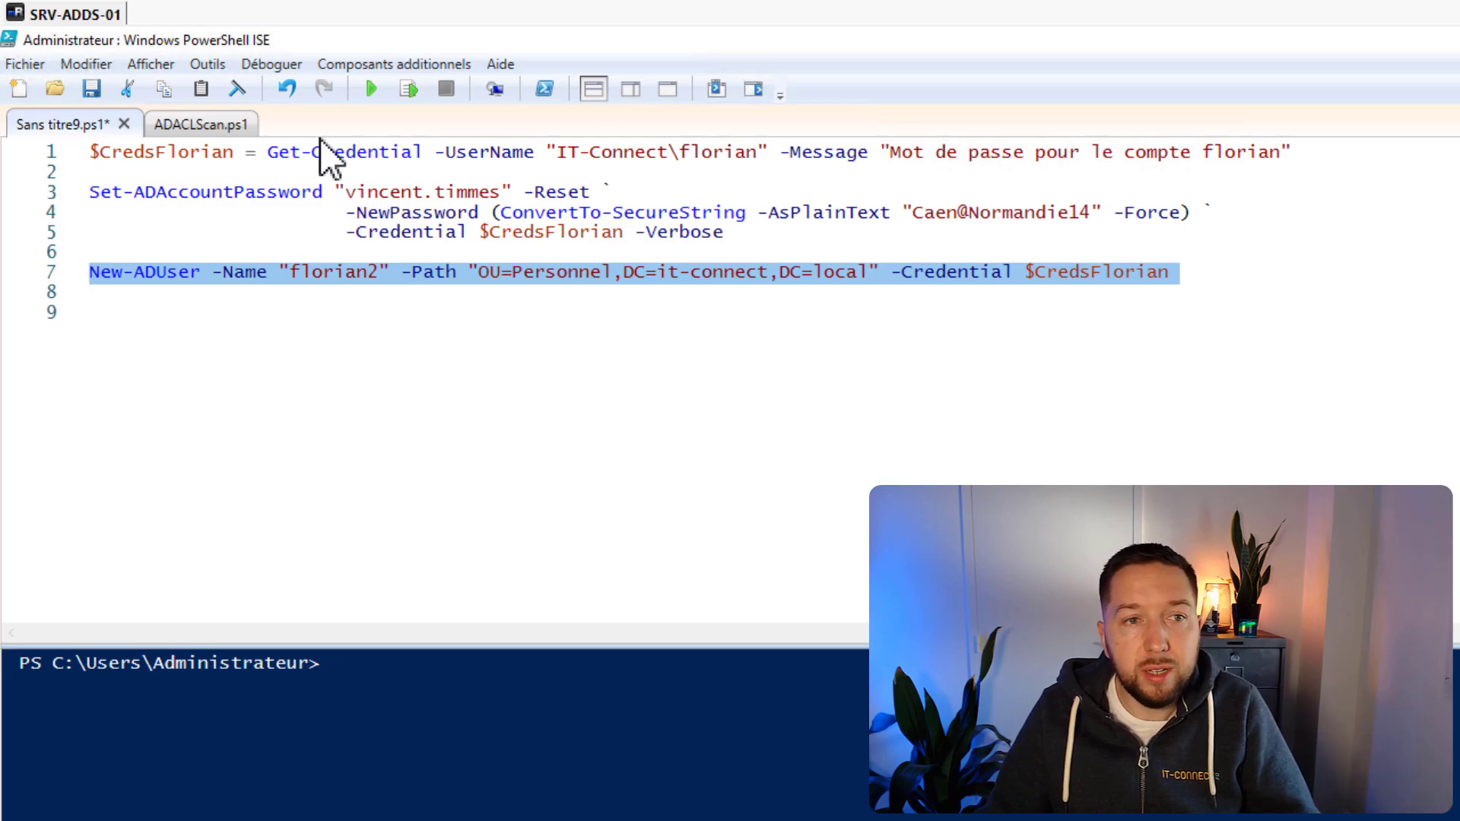
double_click(238, 152)
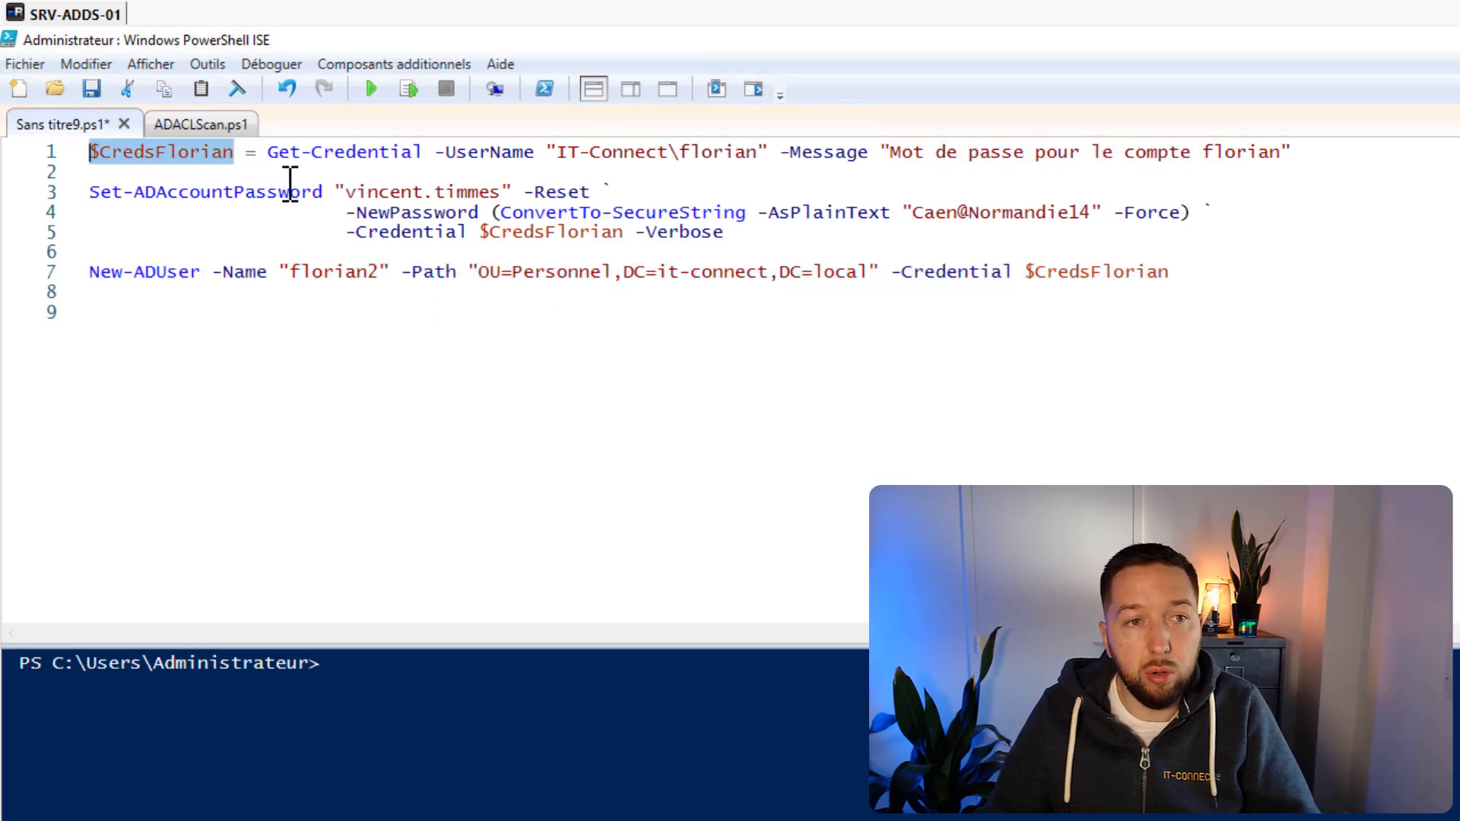
key("shift+End")
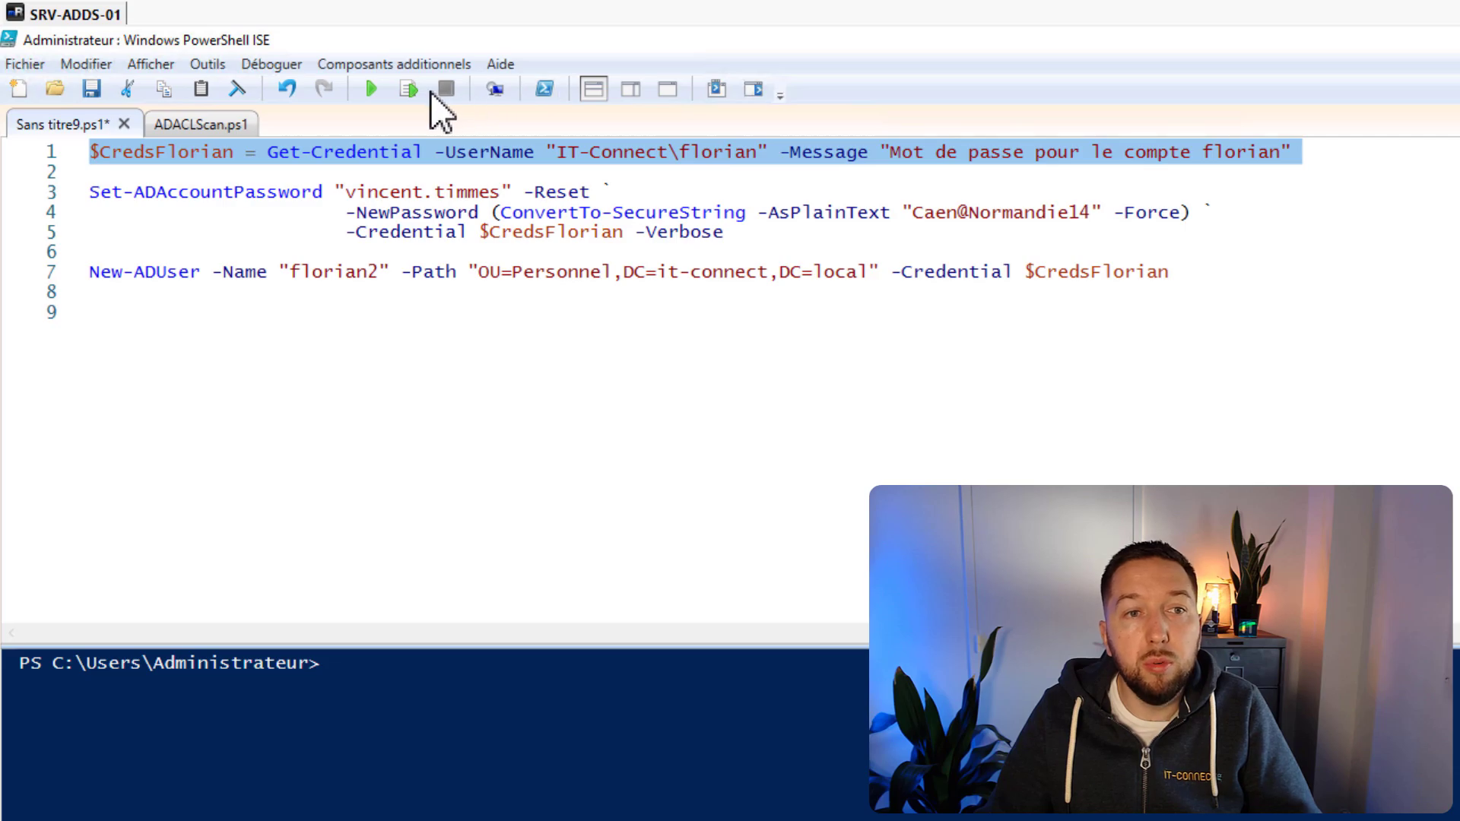
left_click(409, 89)
left_click_drag(892, 409, 240, 293)
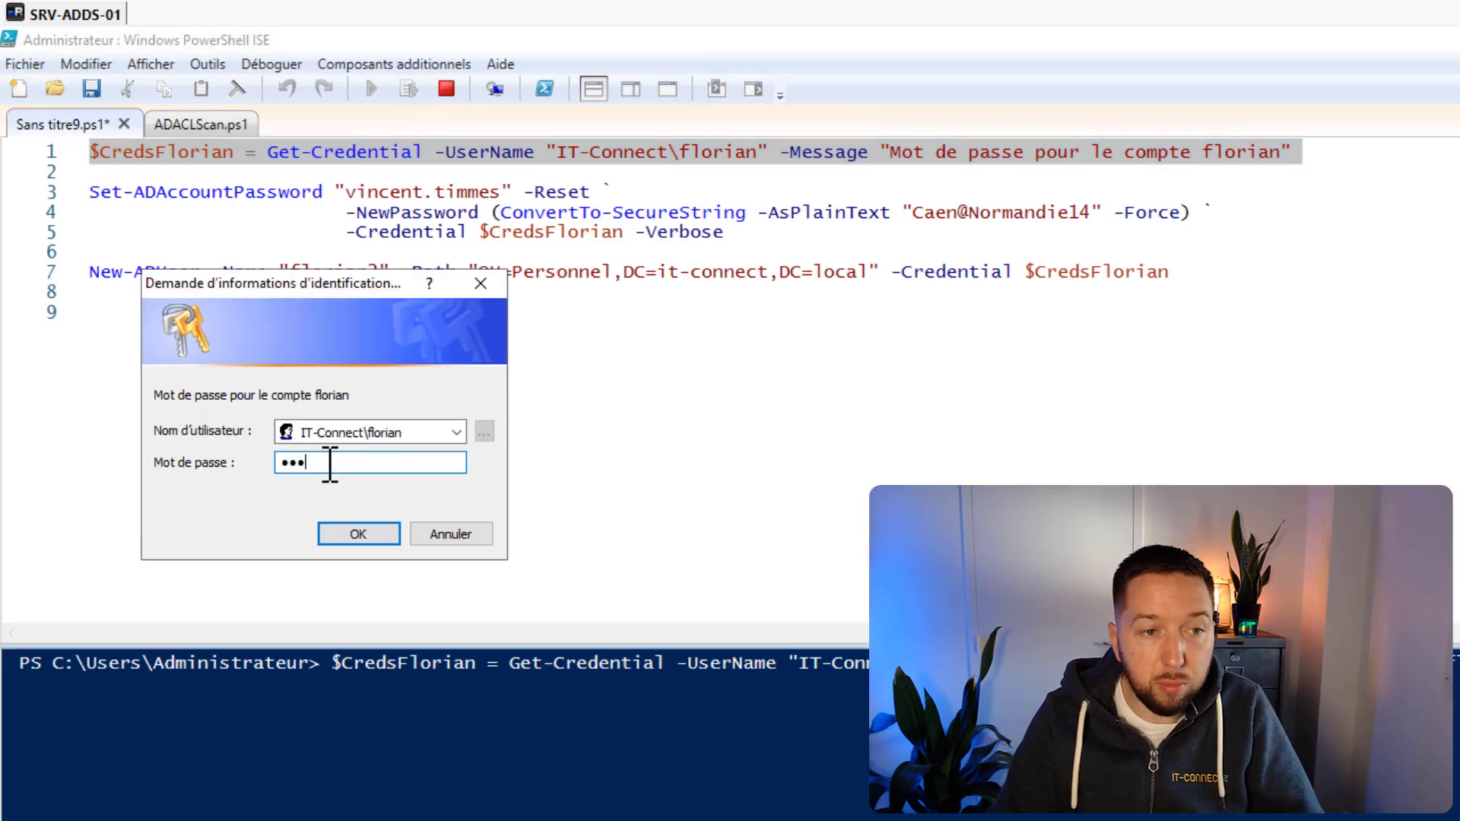
type("********************")
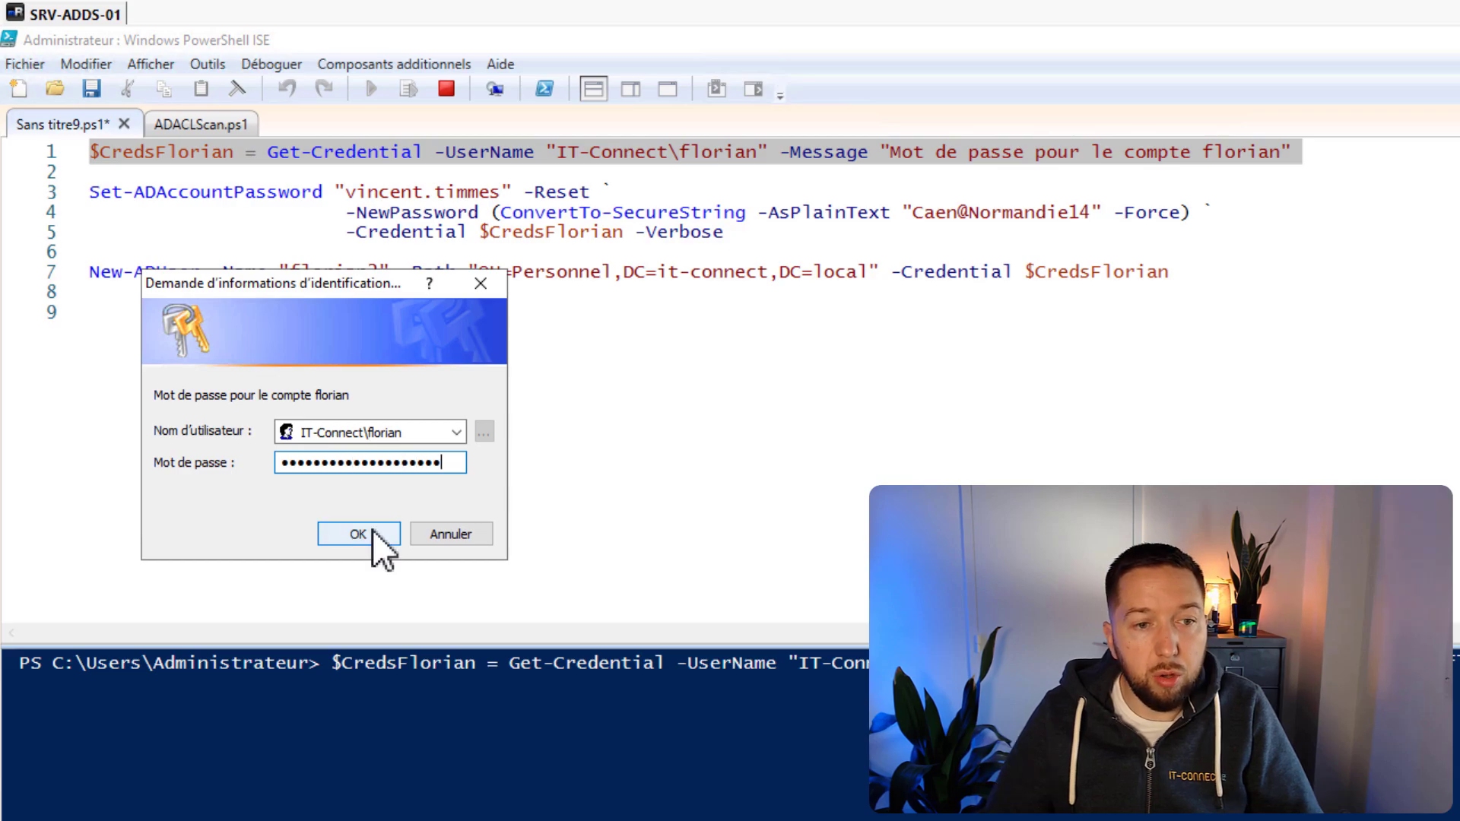
left_click(374, 534)
Step: Review the Set-ADAccountPassword command, including its target account and the credential variable it uses
left_click(161, 190)
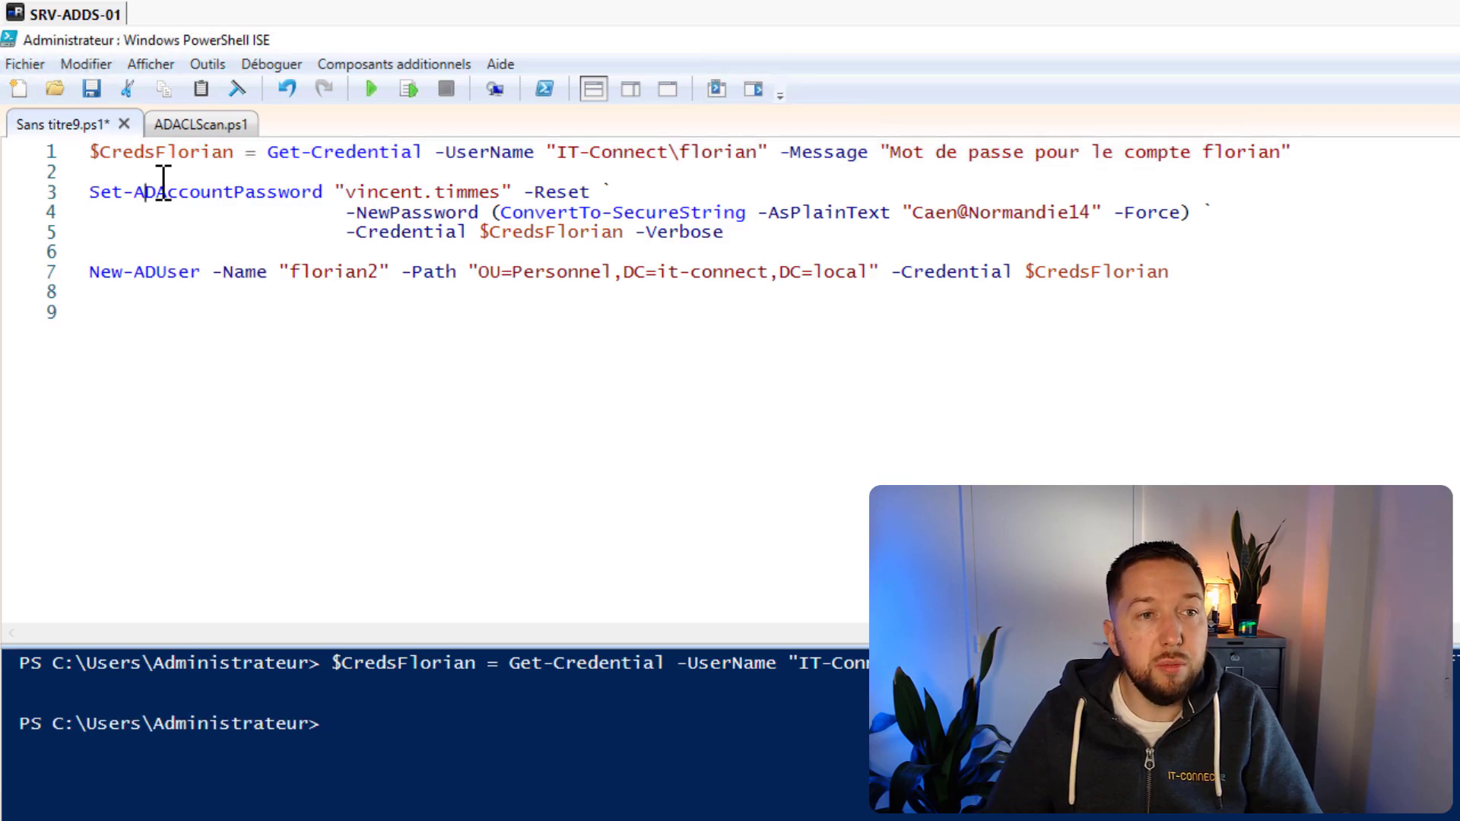
left_click_drag(237, 155, 42, 143)
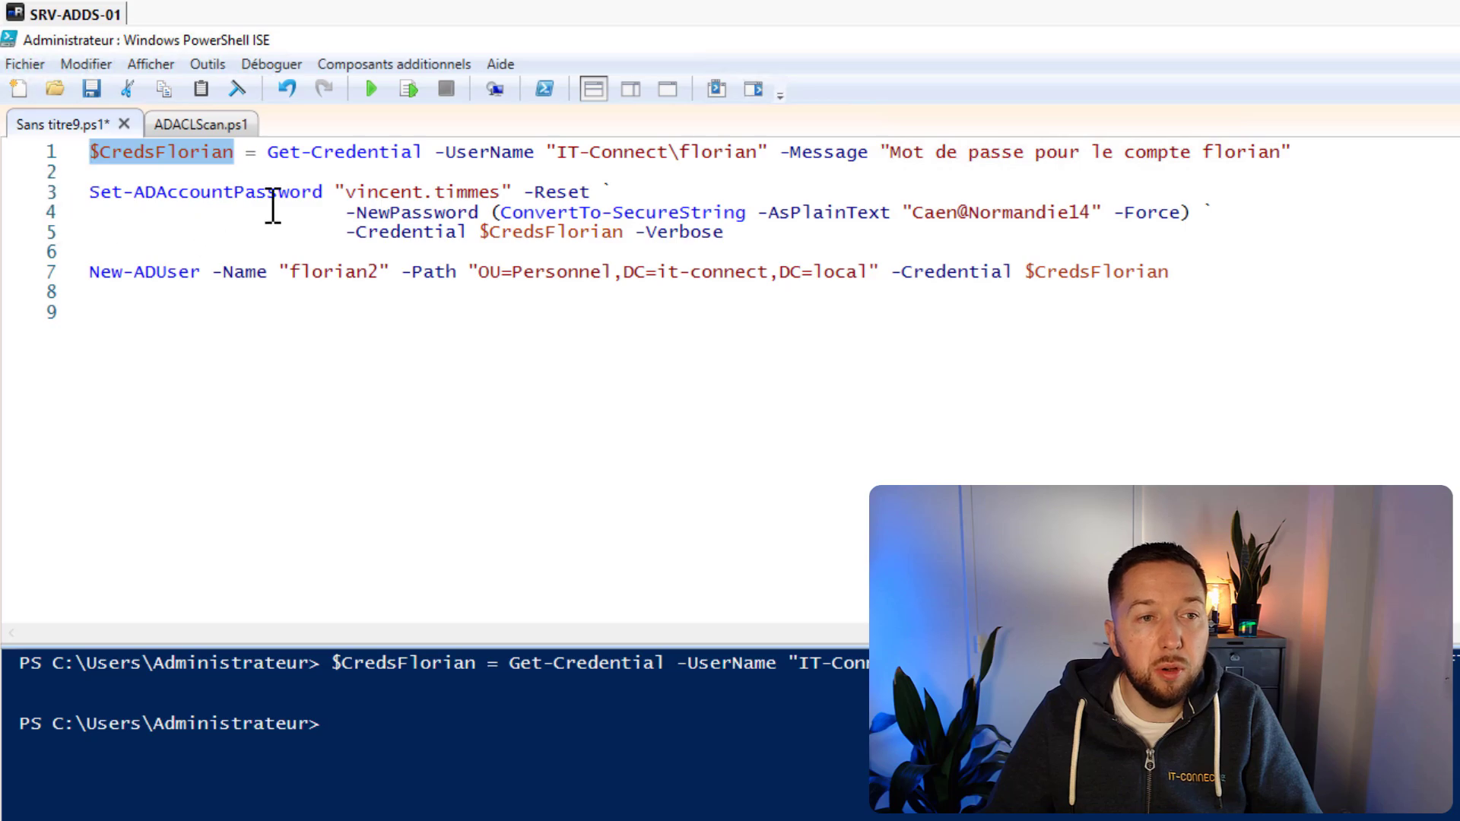
left_click_drag(335, 191, 56, 190)
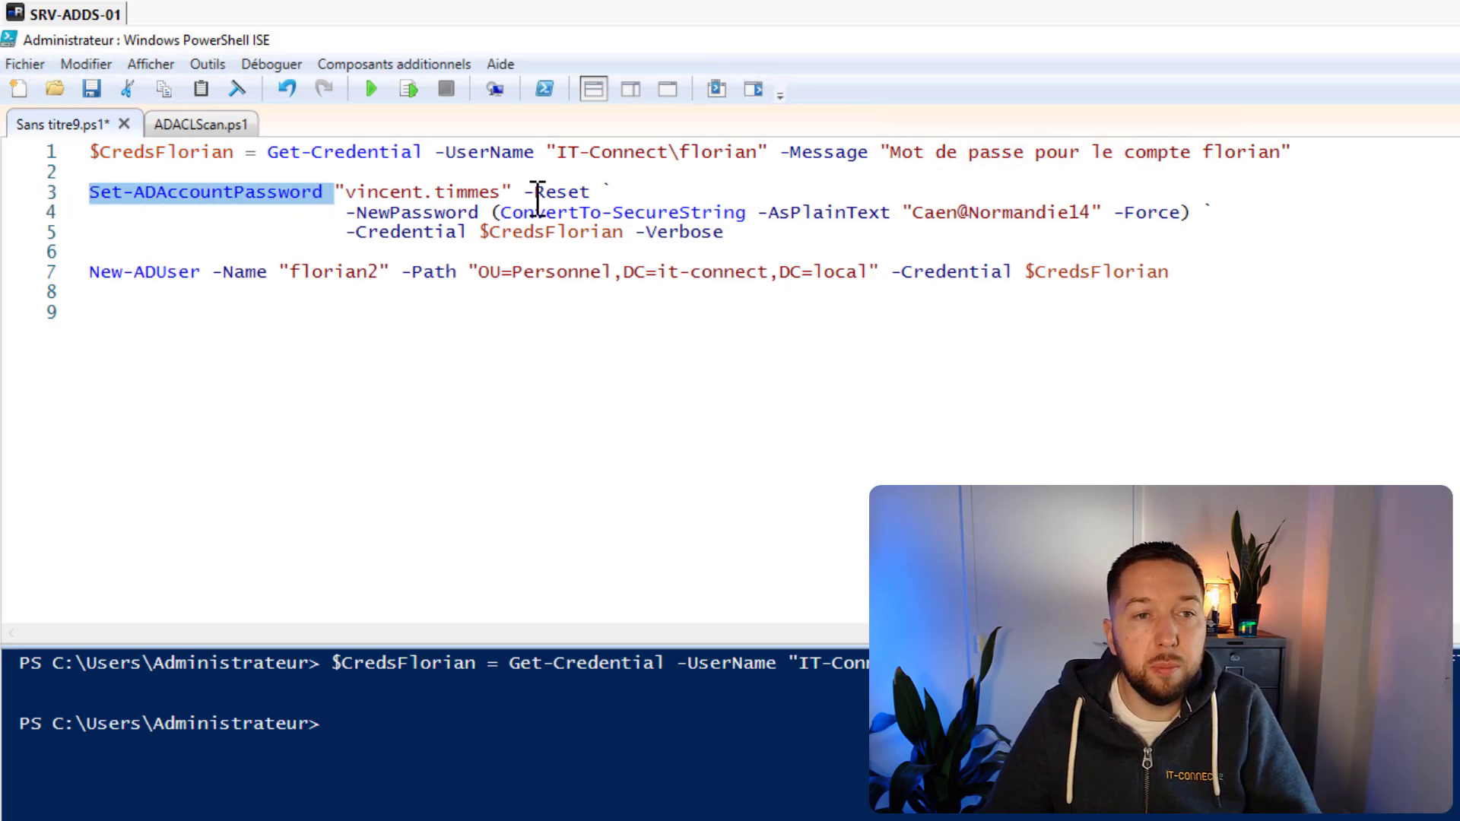
left_click(424, 191)
left_click_drag(337, 191, 518, 191)
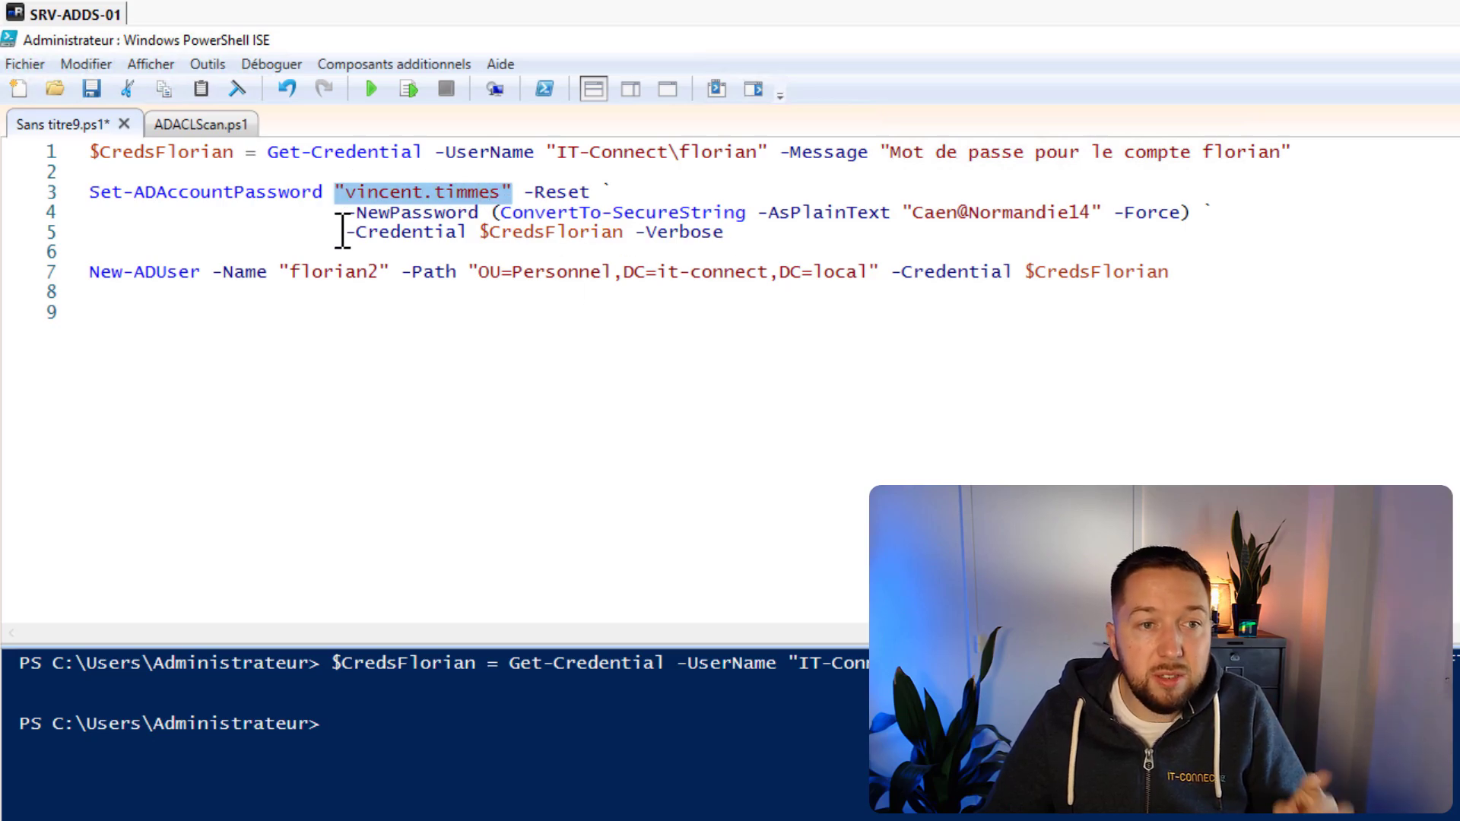
left_click_drag(347, 231, 578, 238)
key("ctrl+z")
left_click(570, 234)
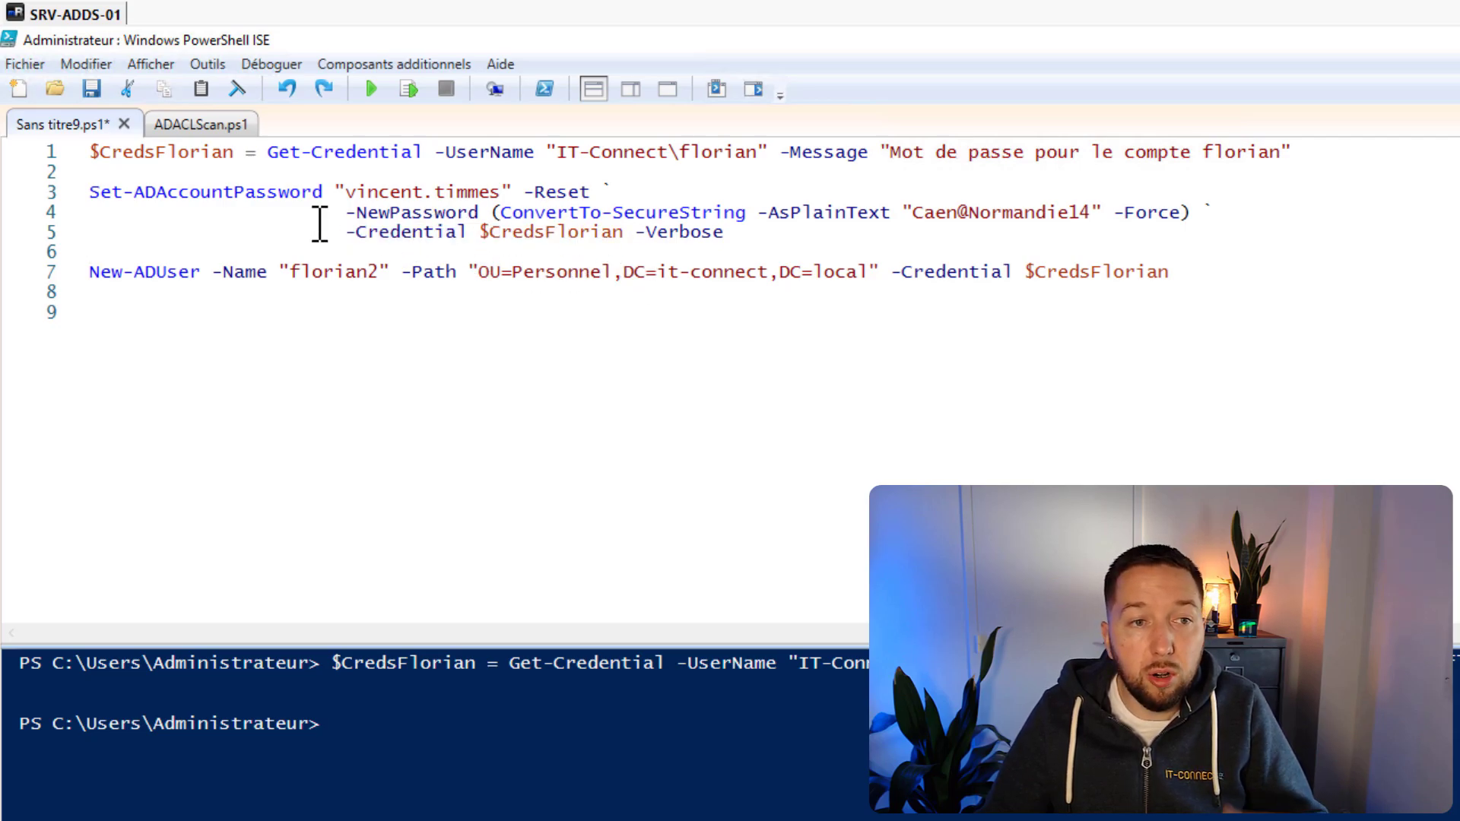
Step: Run only the three-line Set-ADAccountPassword command to reset the target user's password with the stored credentials
left_click_drag(798, 238, 42, 178)
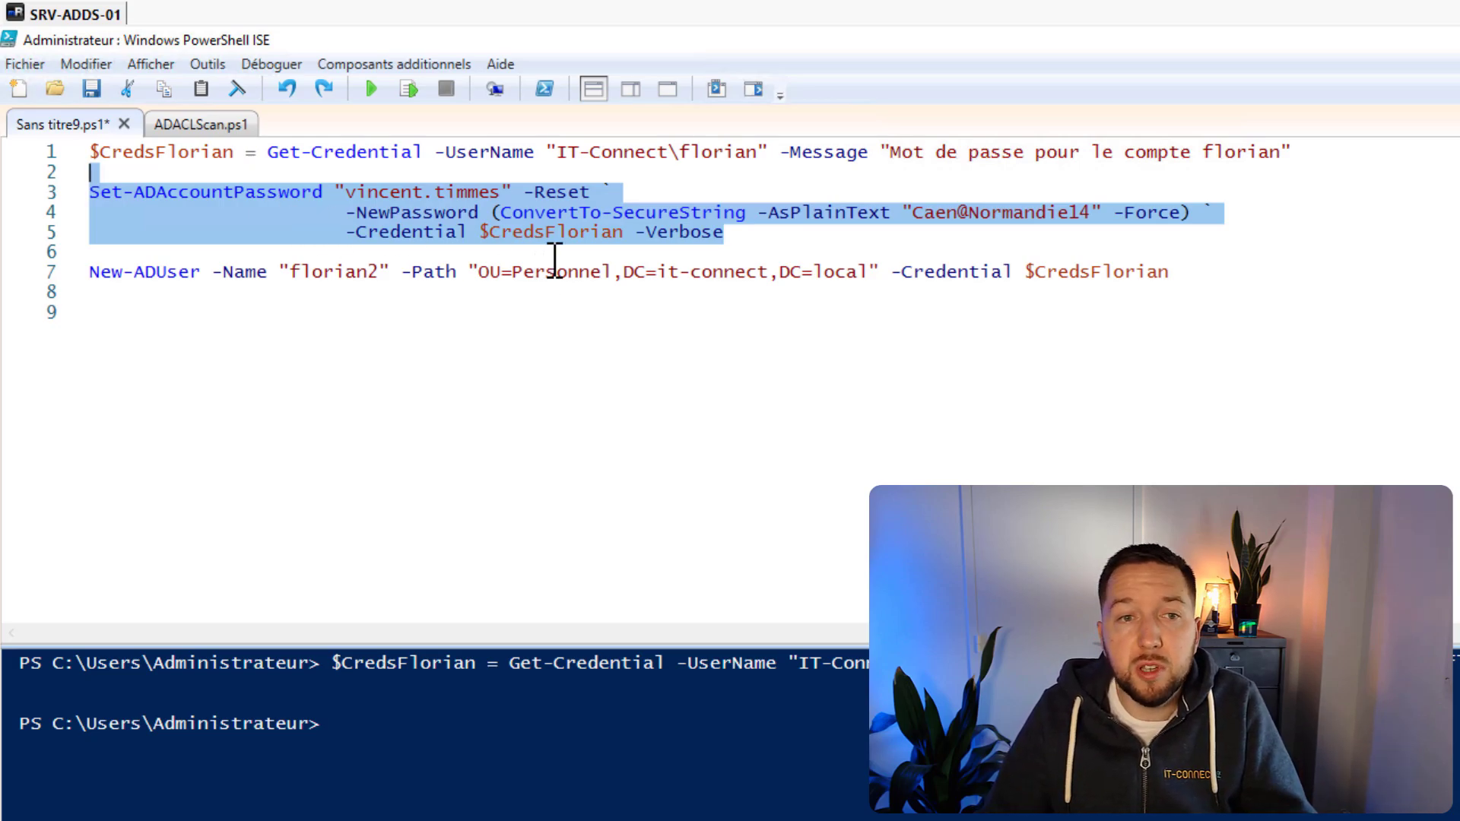
left_click(791, 250)
left_click_drag(772, 239, 78, 196)
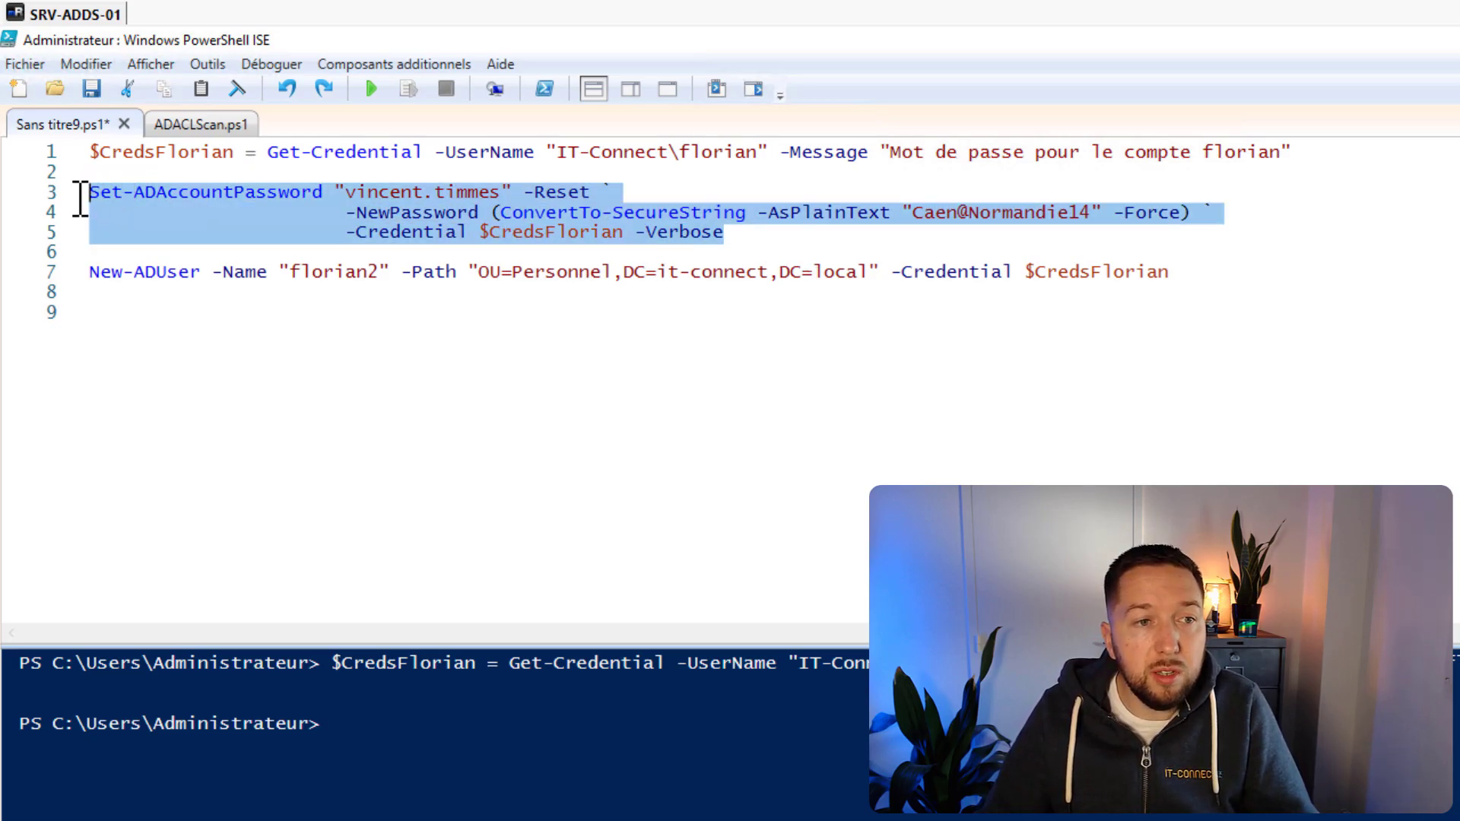
left_click(405, 90)
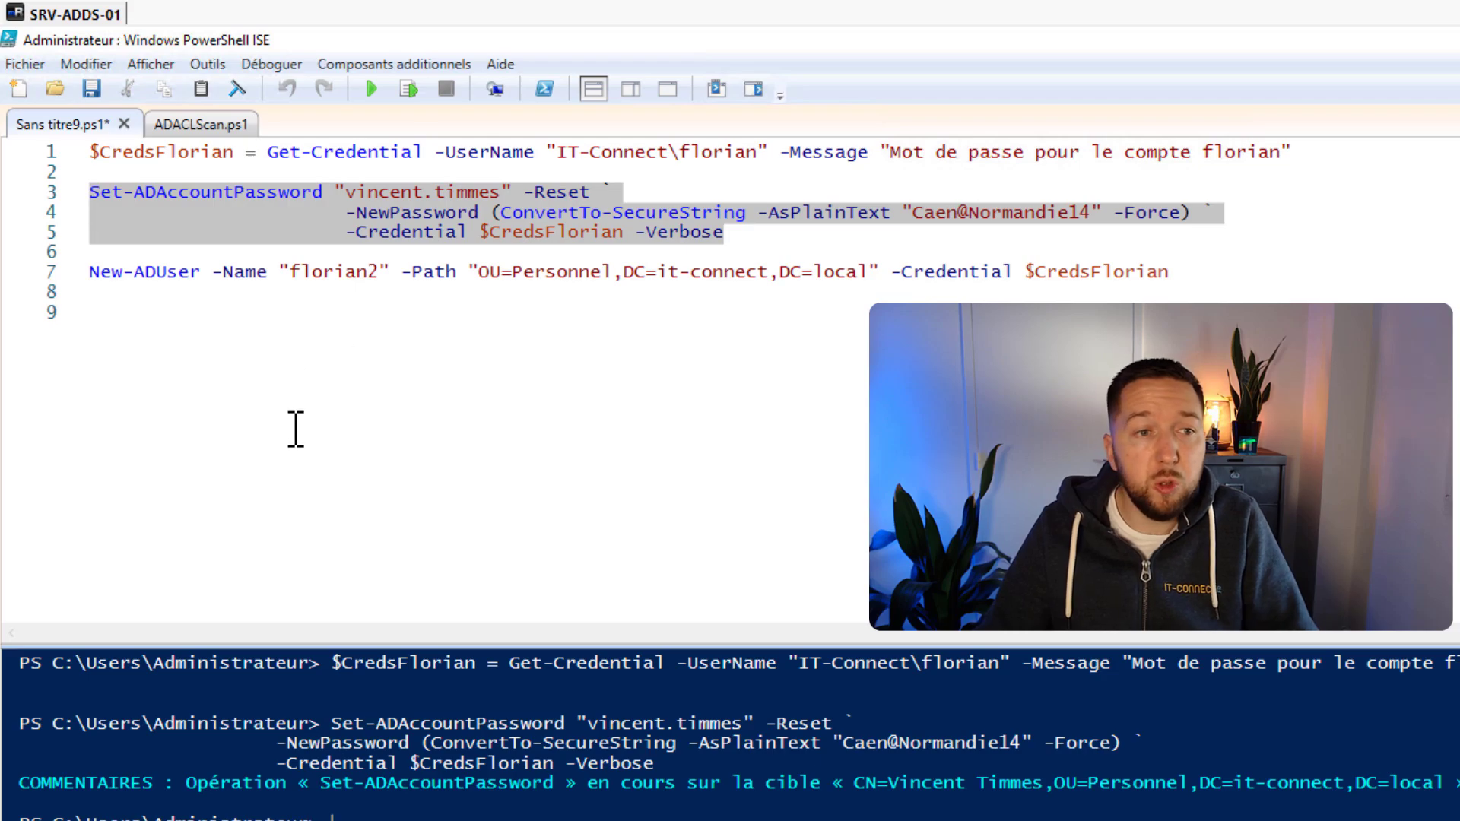
Step: Run only the New-ADUser line to try creating a test user in OU=Personnel with the stored credentials
left_click_drag(477, 272, 613, 282)
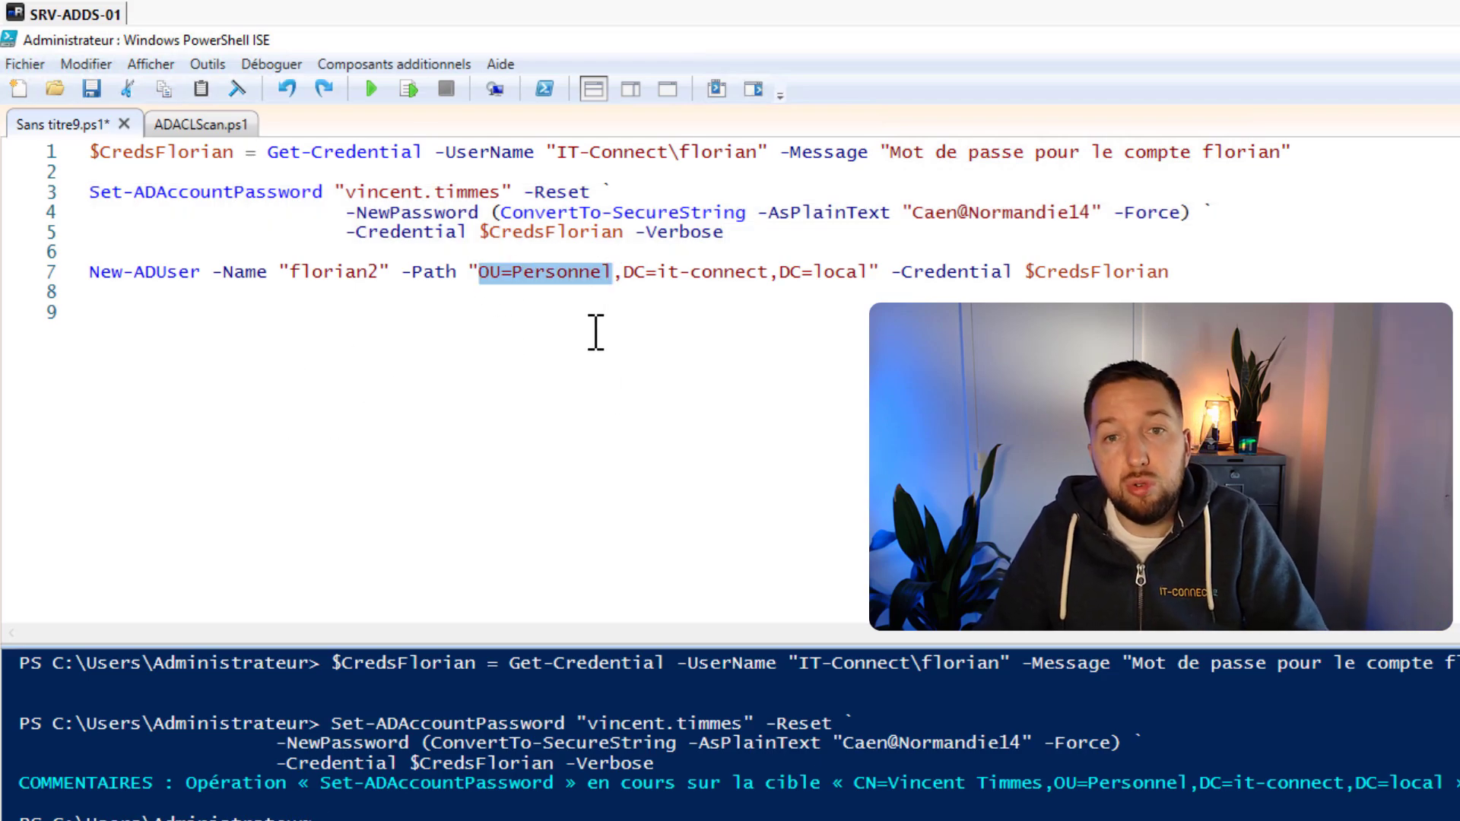
left_click_drag(1199, 273, 1026, 277)
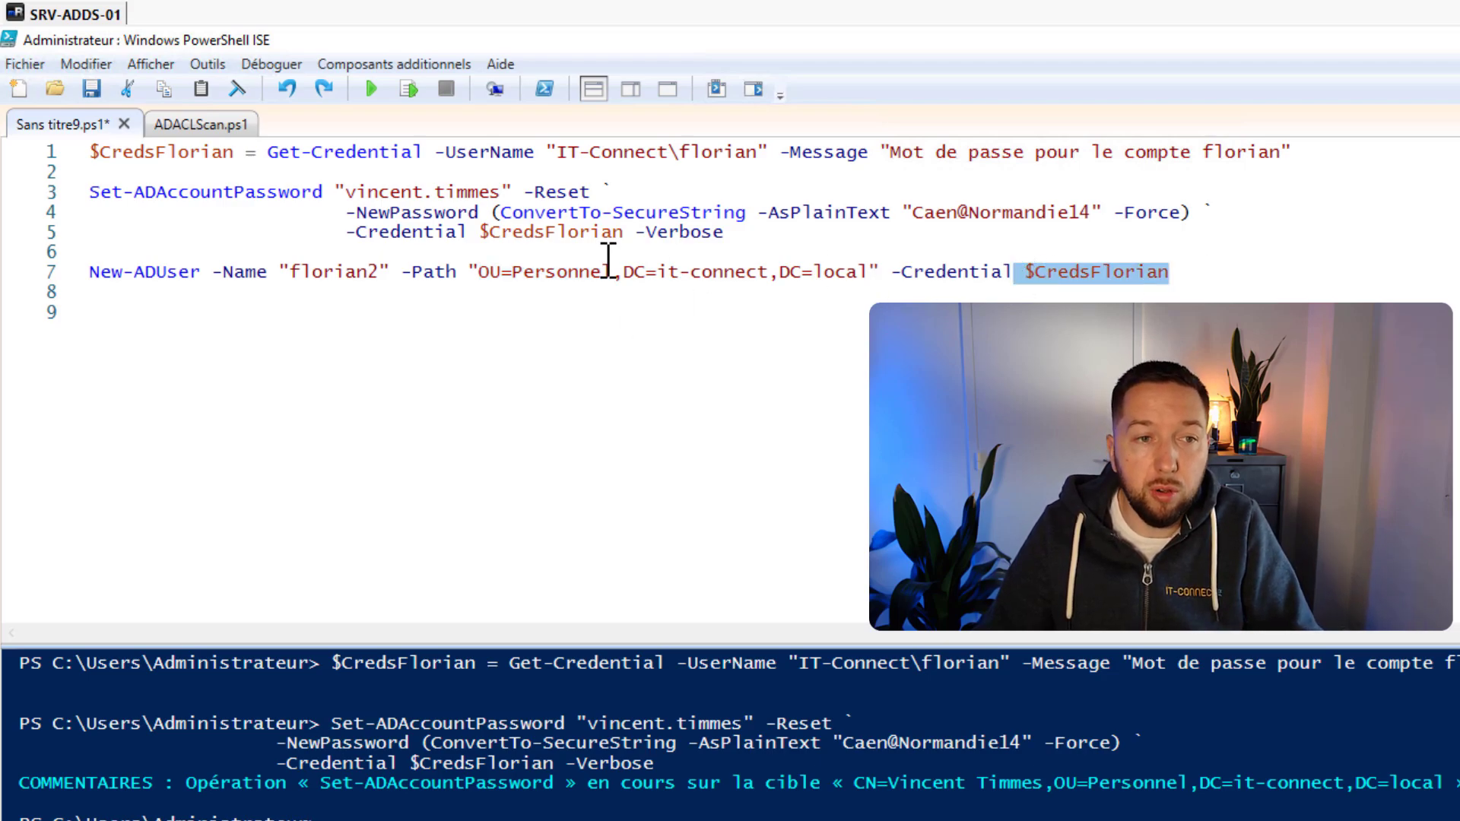
left_click_drag(405, 275, 371, 274)
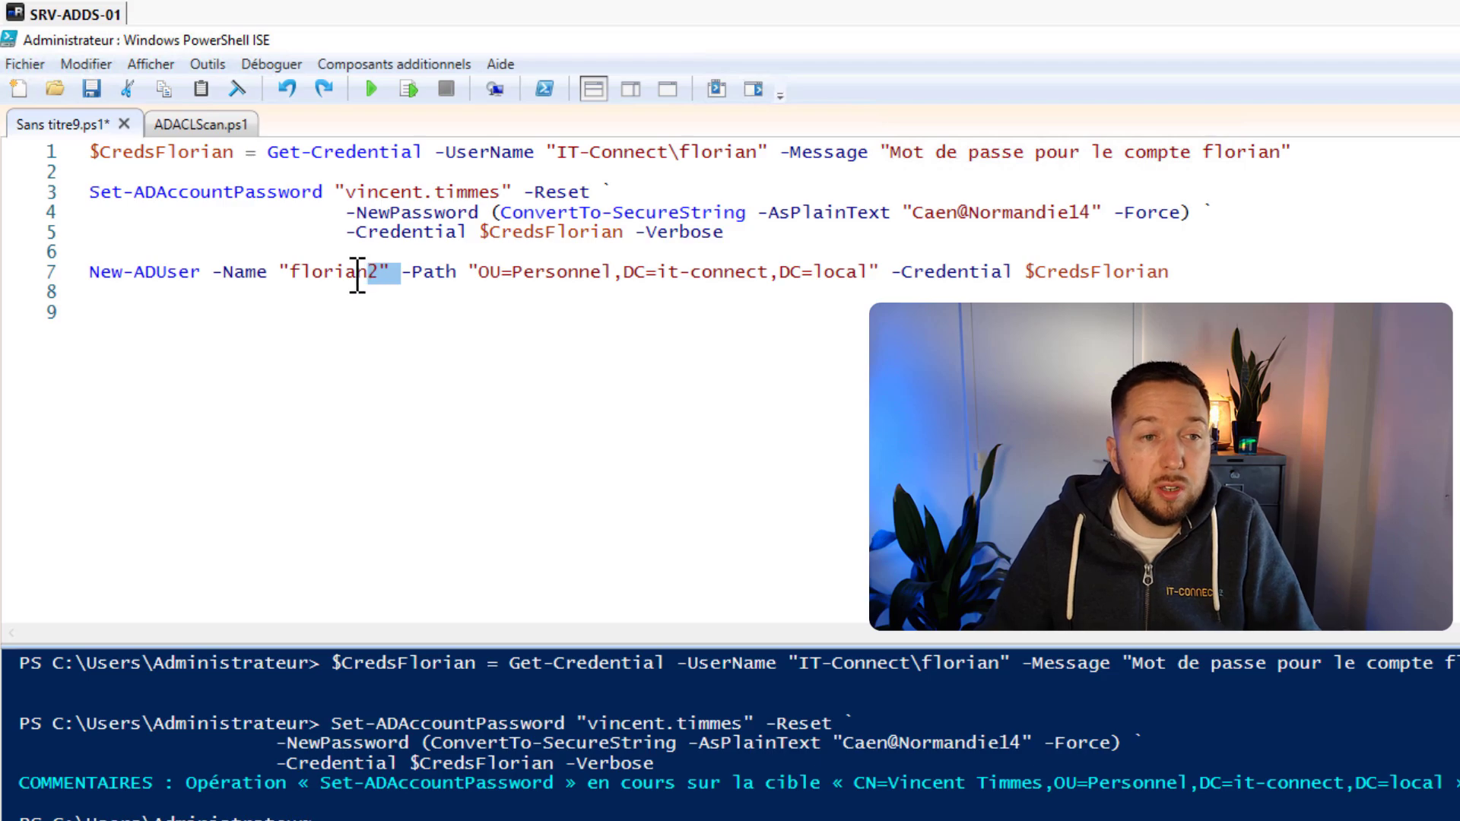
left_click(356, 274)
left_click(44, 270)
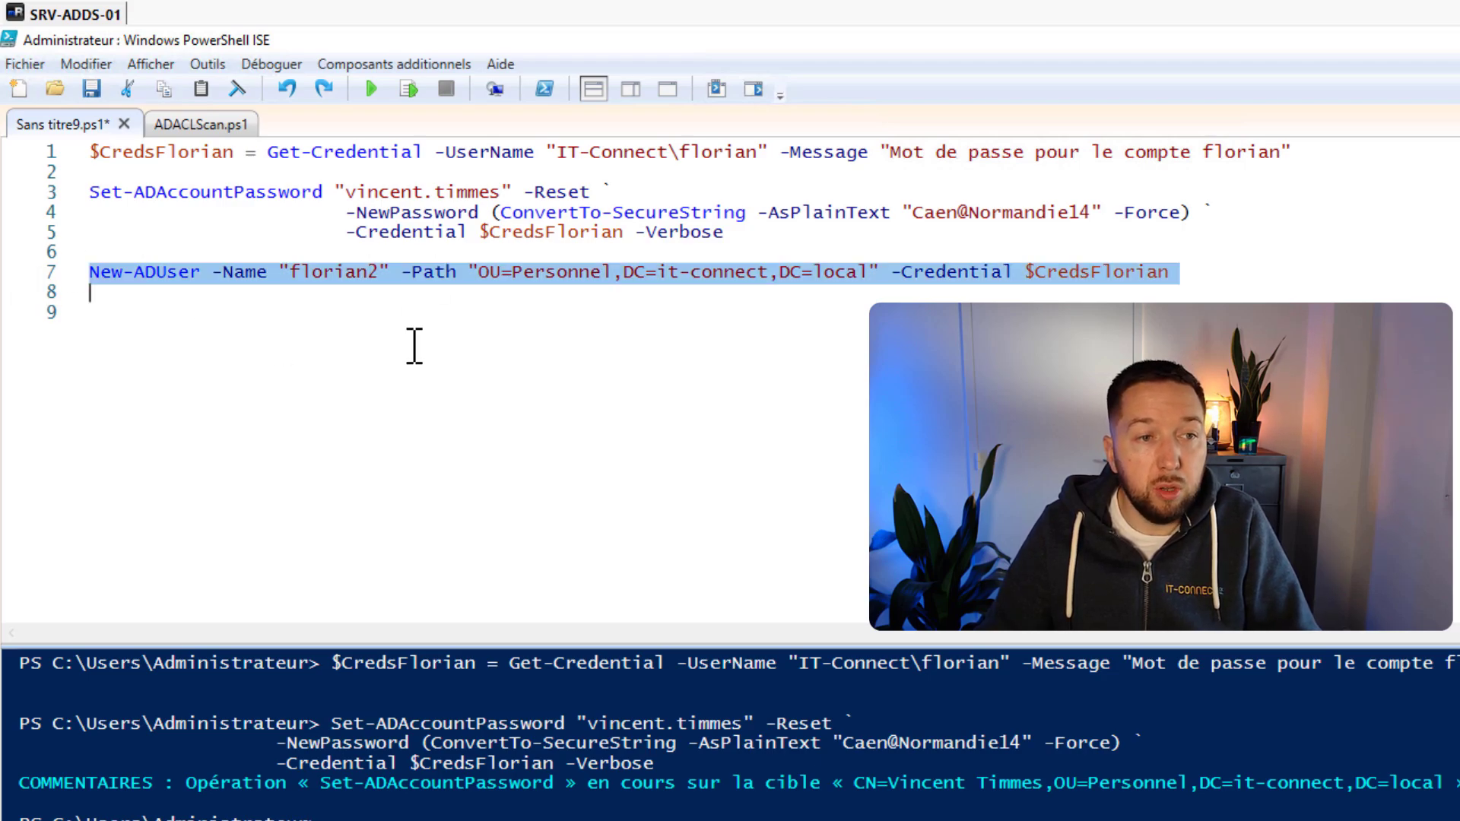
left_click(408, 89)
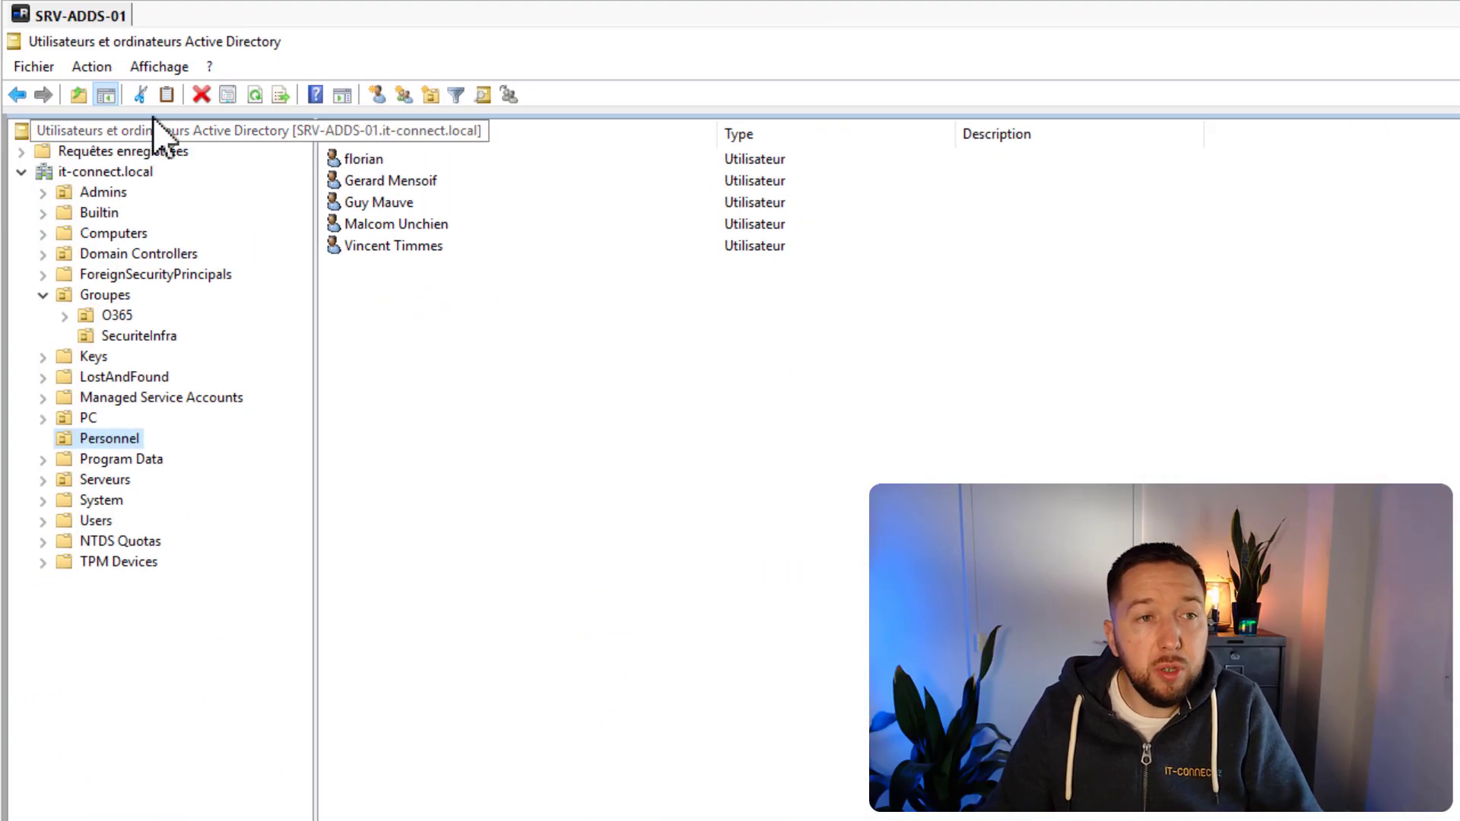
Step: In Utilisateurs et ordinateurs Active Directory, check that Fonctionnalités avancées is enabled and open the Sécurité properties of the Personnel OU
left_click(146, 65)
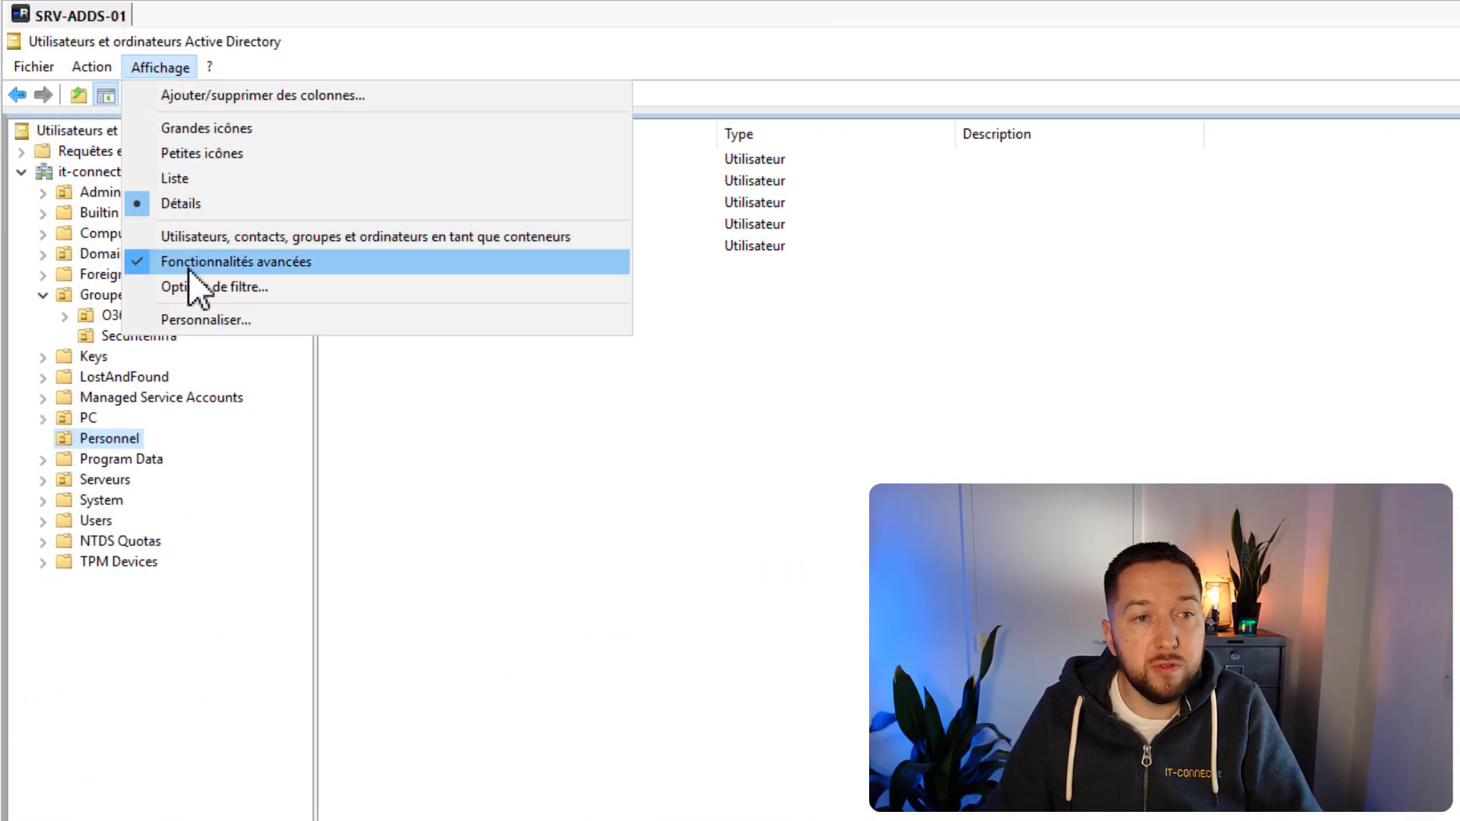
left_click(475, 448)
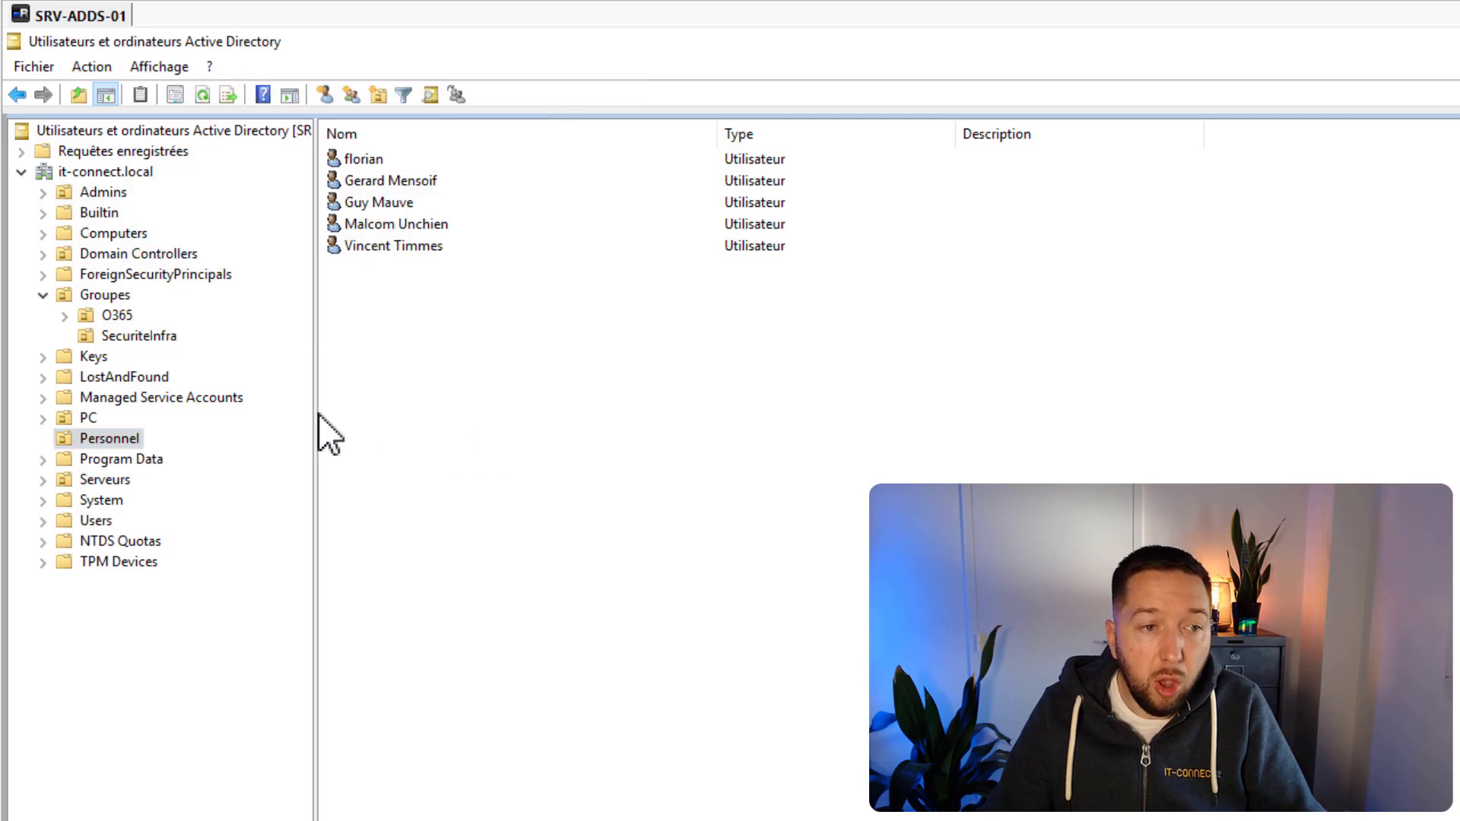
right_click(133, 445)
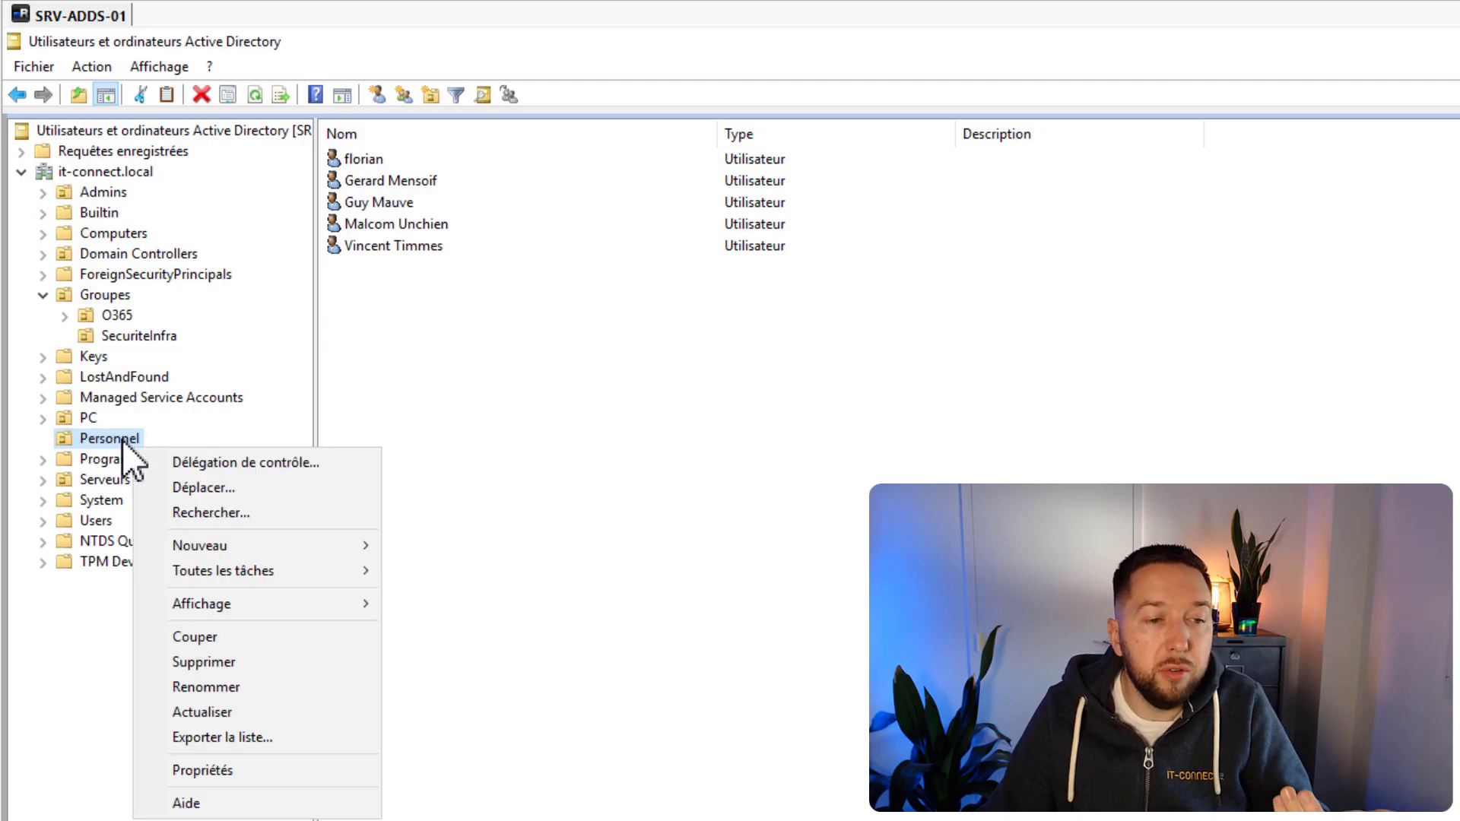
left_click(228, 770)
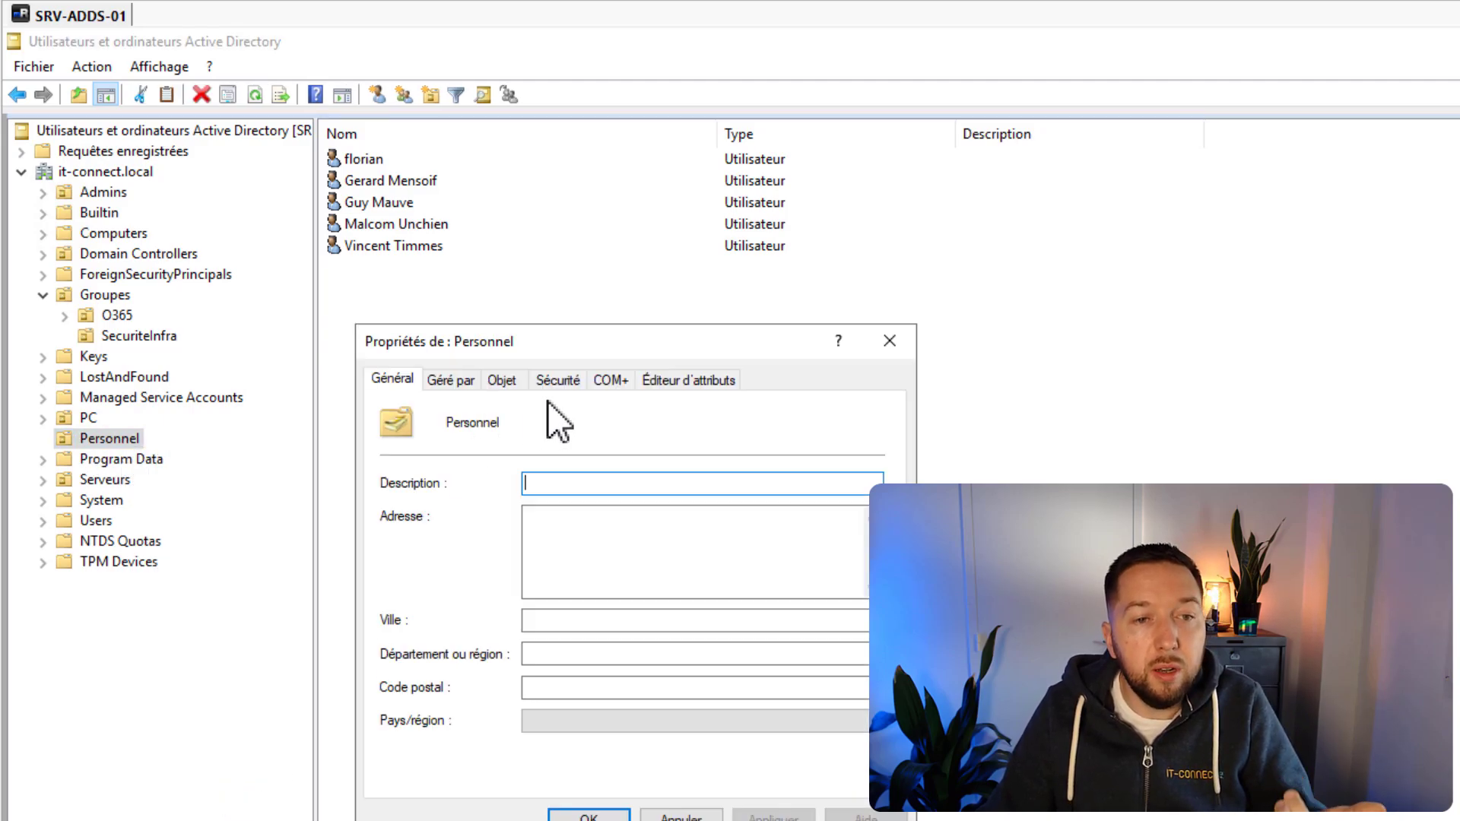
left_click(557, 379)
left_click_drag(472, 335, 422, 298)
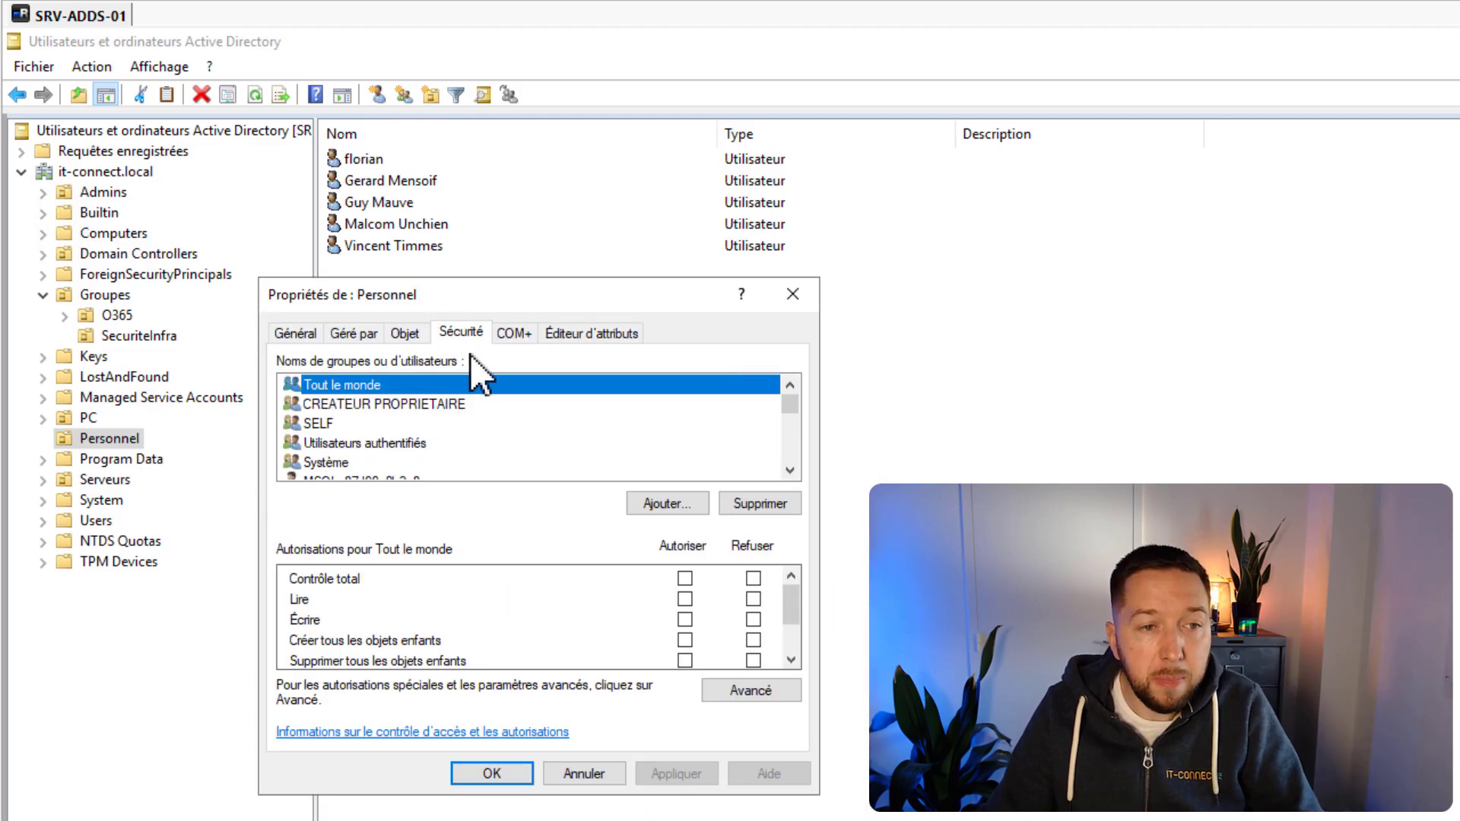
Step: Examine the permissions that GG-Service-Support holds on the Personnel OU, including Autorisations spéciales
scroll(466, 423, "down", 1)
scroll(486, 441, "up", 1)
left_click(416, 444)
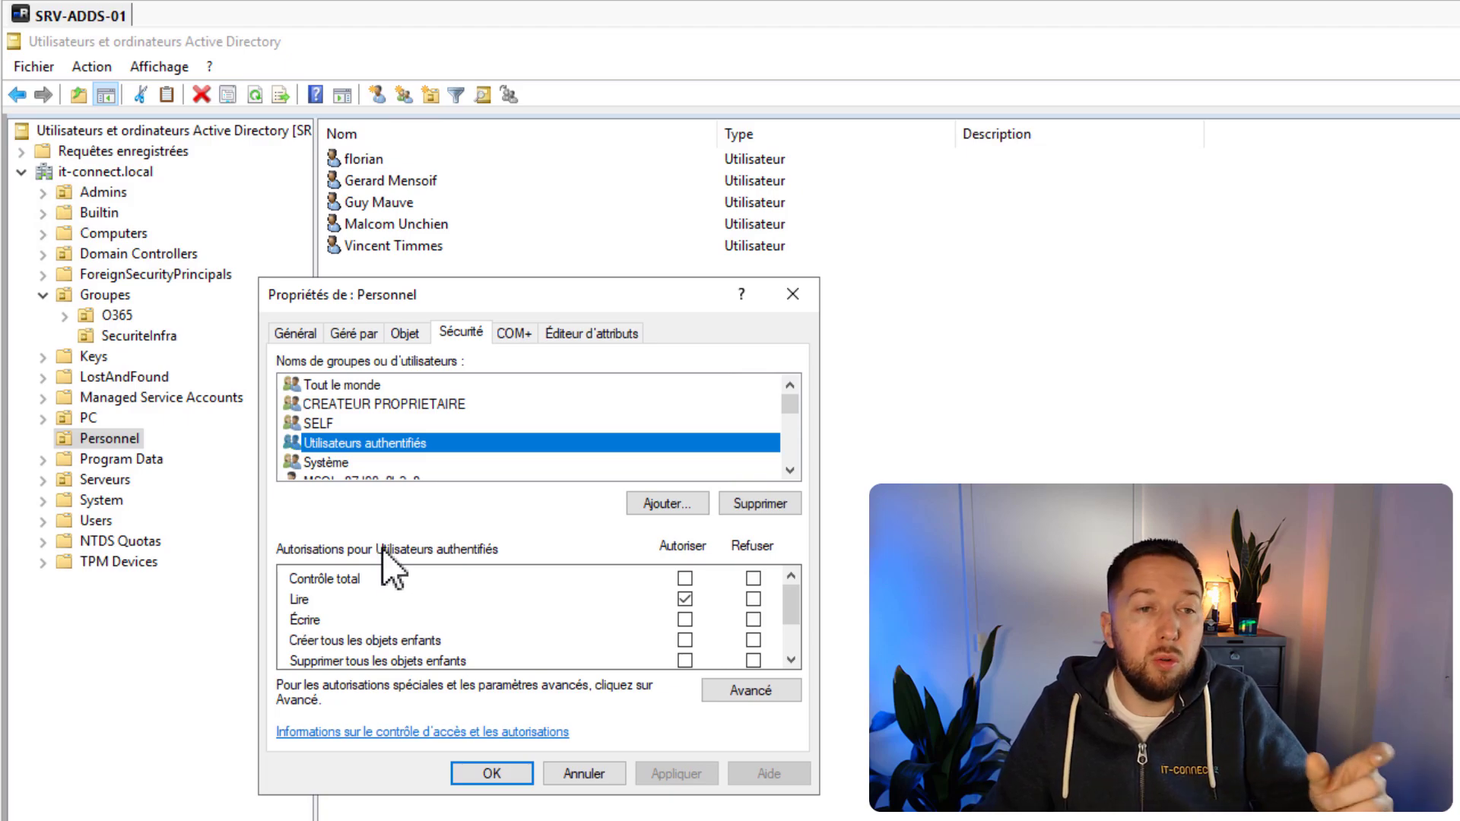
scroll(426, 460, "down", 1)
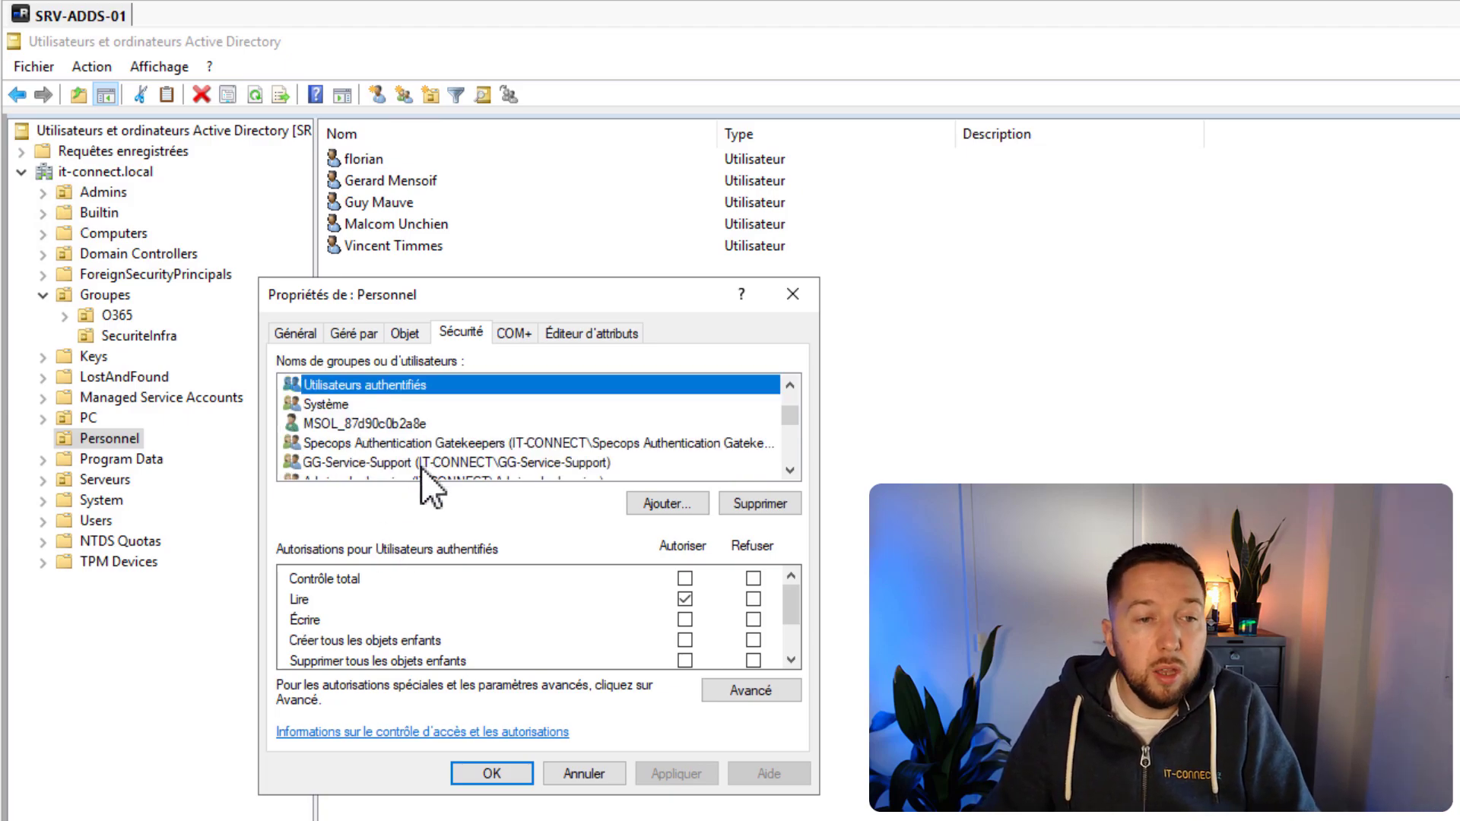
scroll(456, 426, "down", 1)
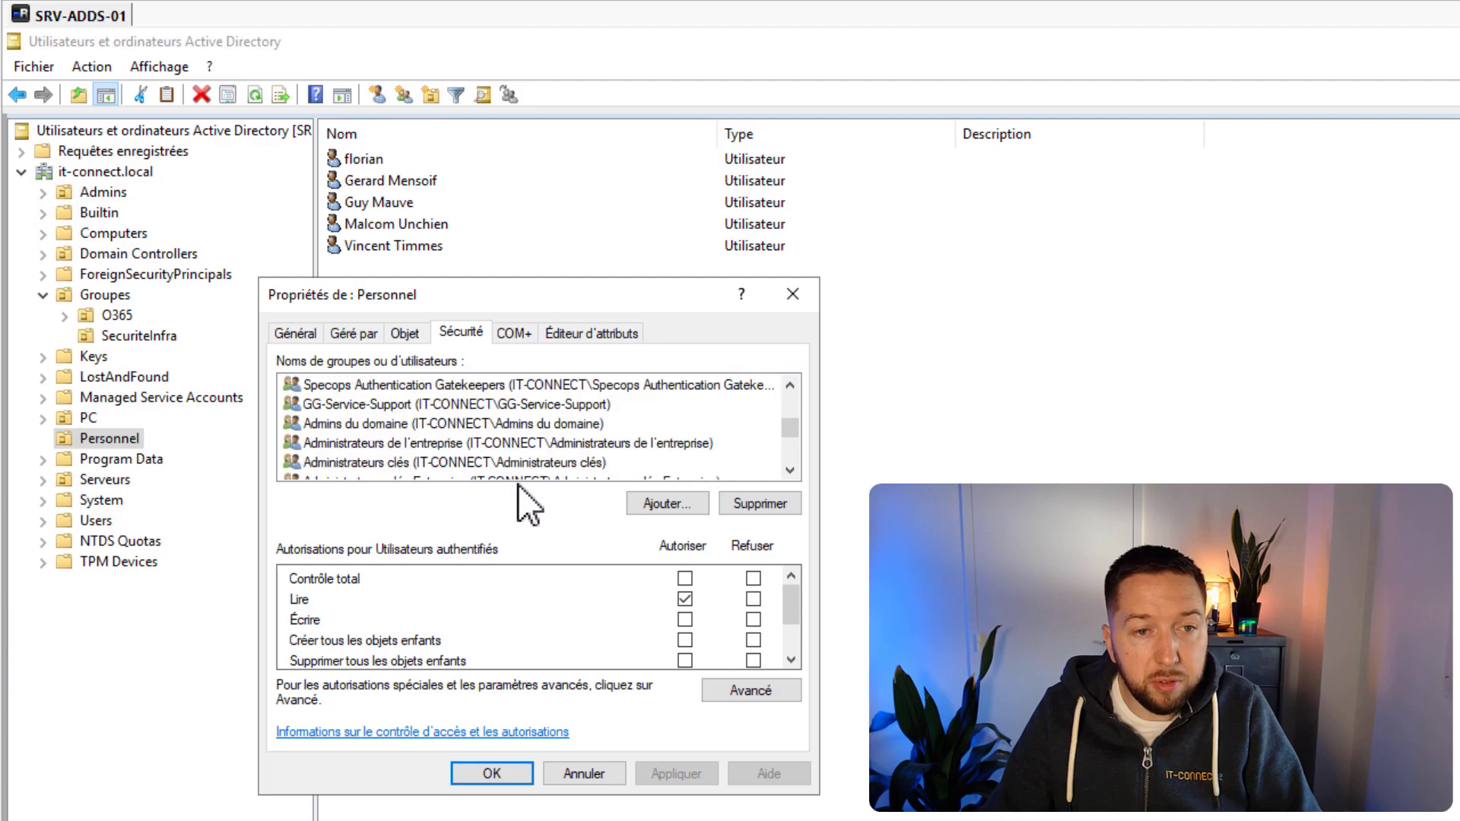
left_click(309, 407)
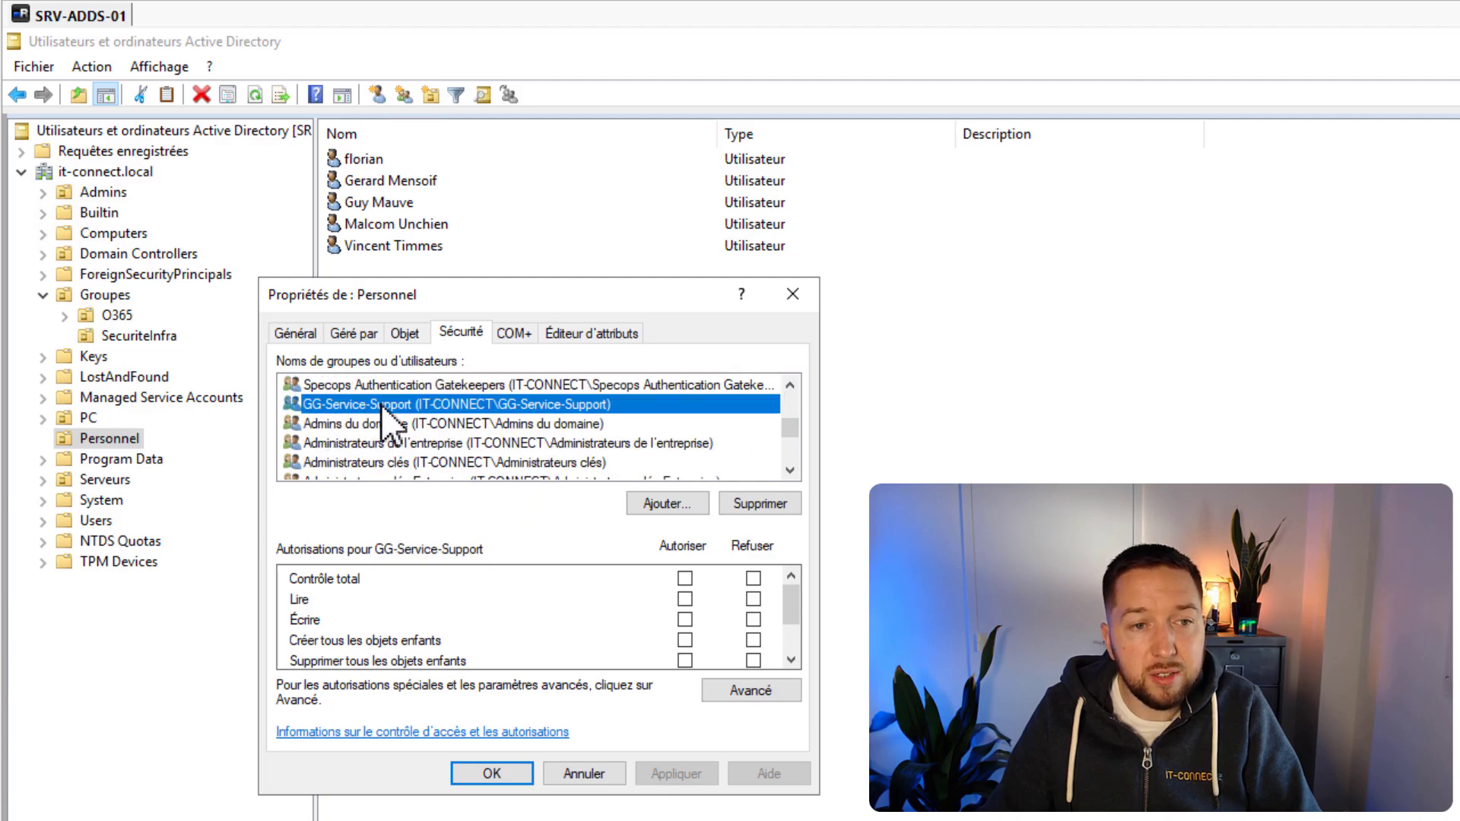
scroll(703, 627, "down", 1)
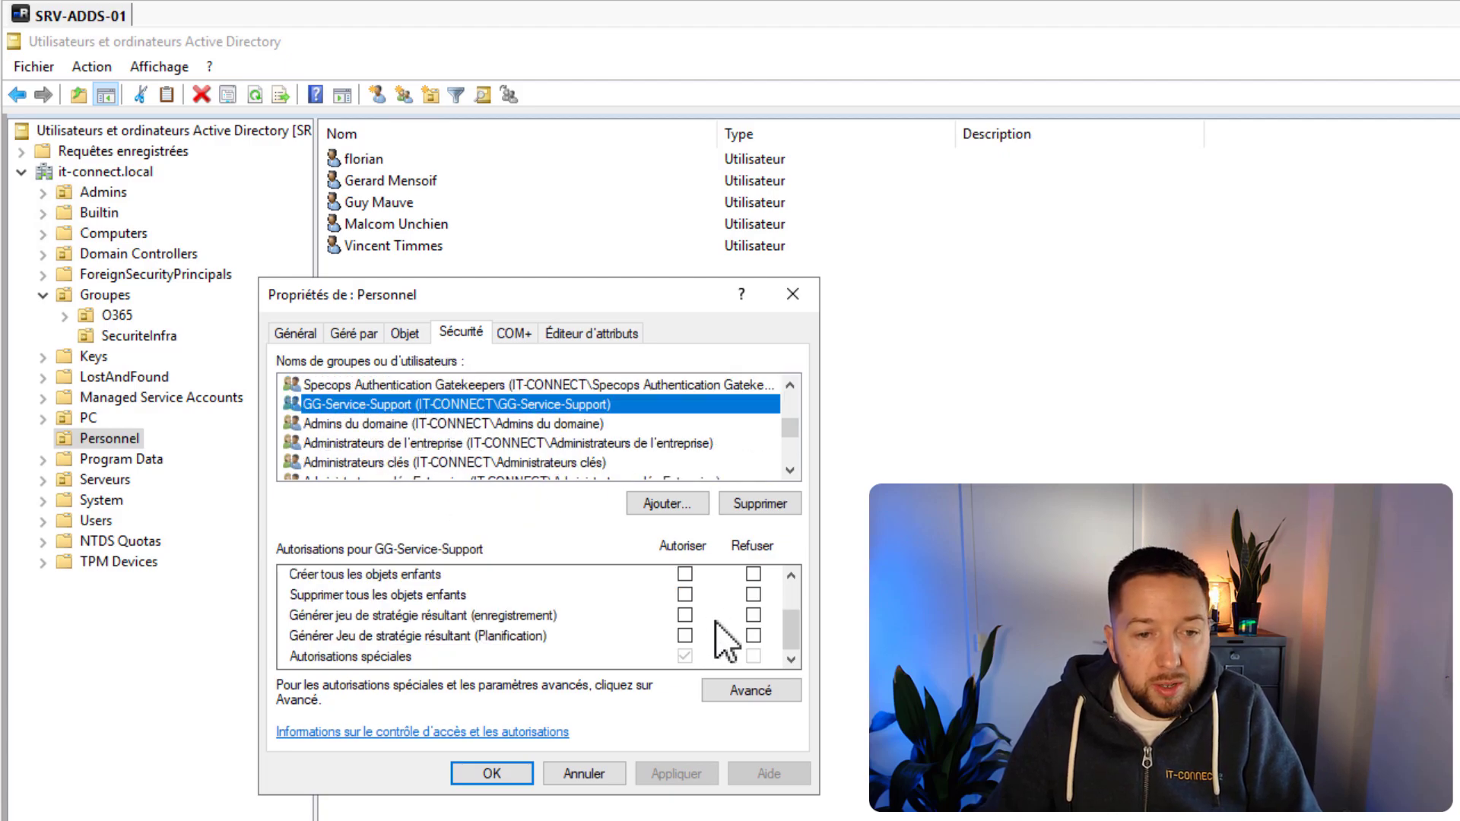
scroll(704, 627, "up", 1)
scroll(704, 627, "down", 1)
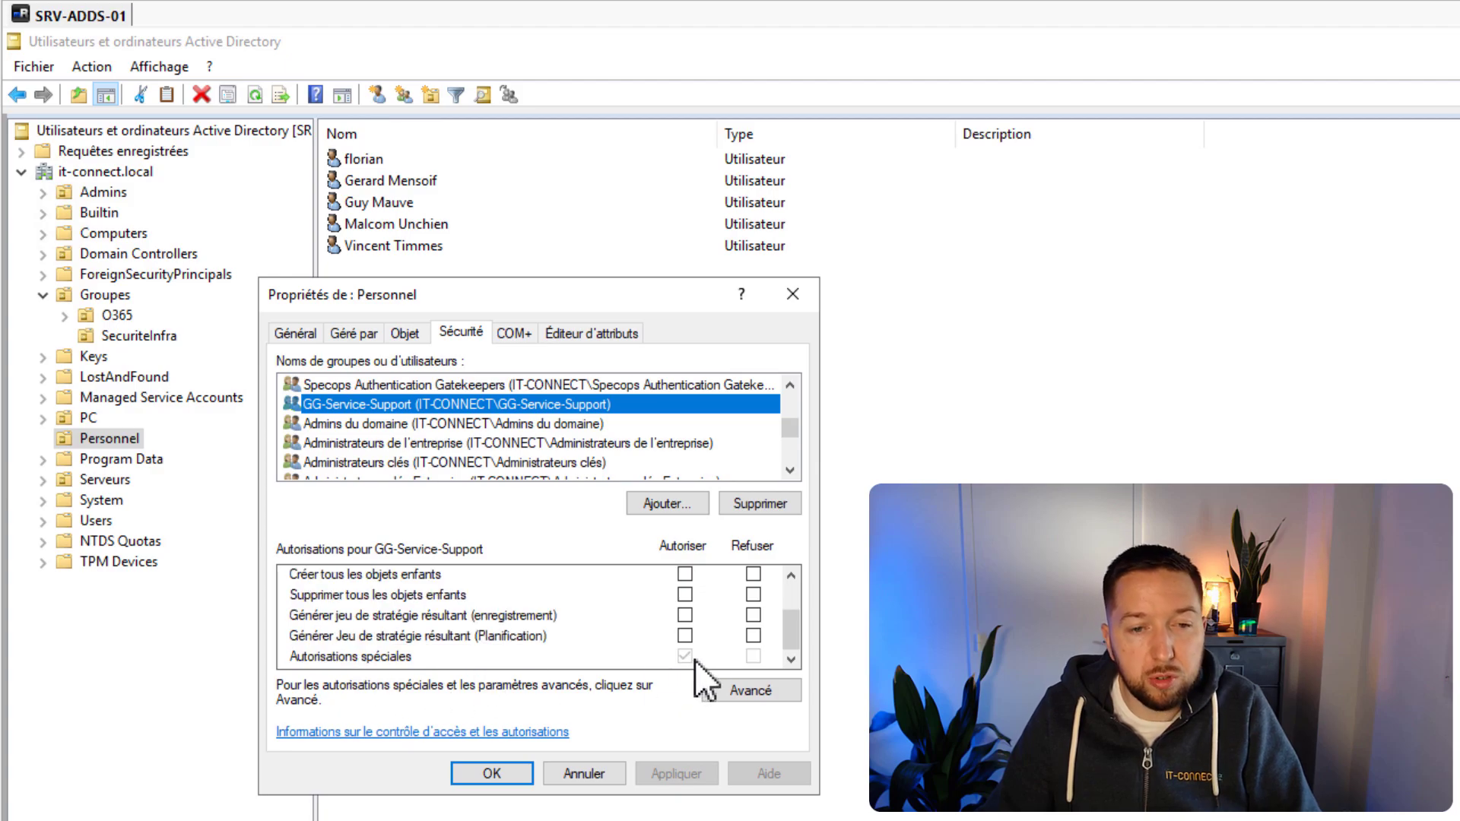
Step: Open the advanced security settings of the Personnel OU and locate the permission entries for GG-Service-Support
left_click(750, 688)
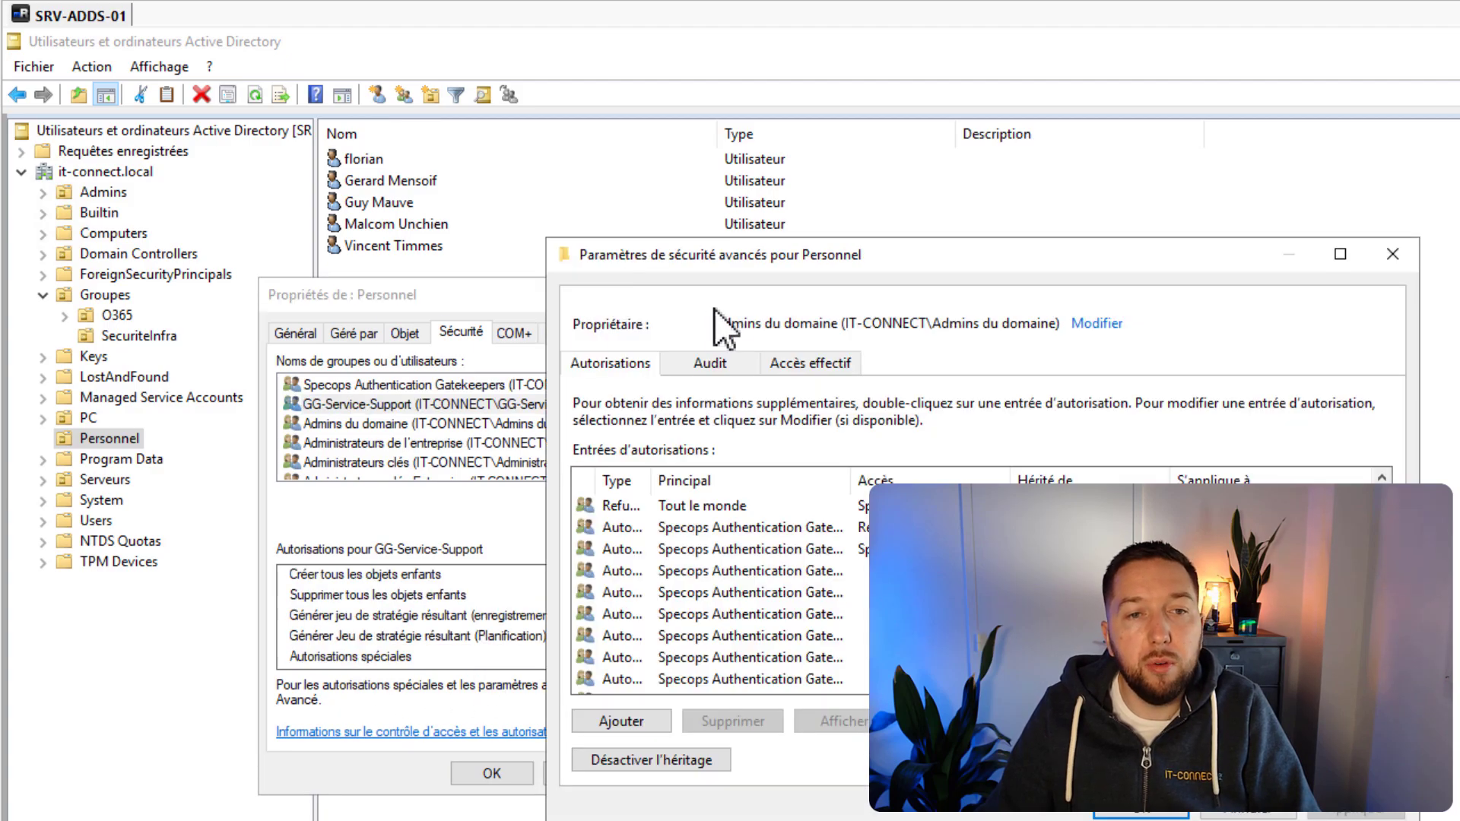
left_click_drag(691, 260, 358, 203)
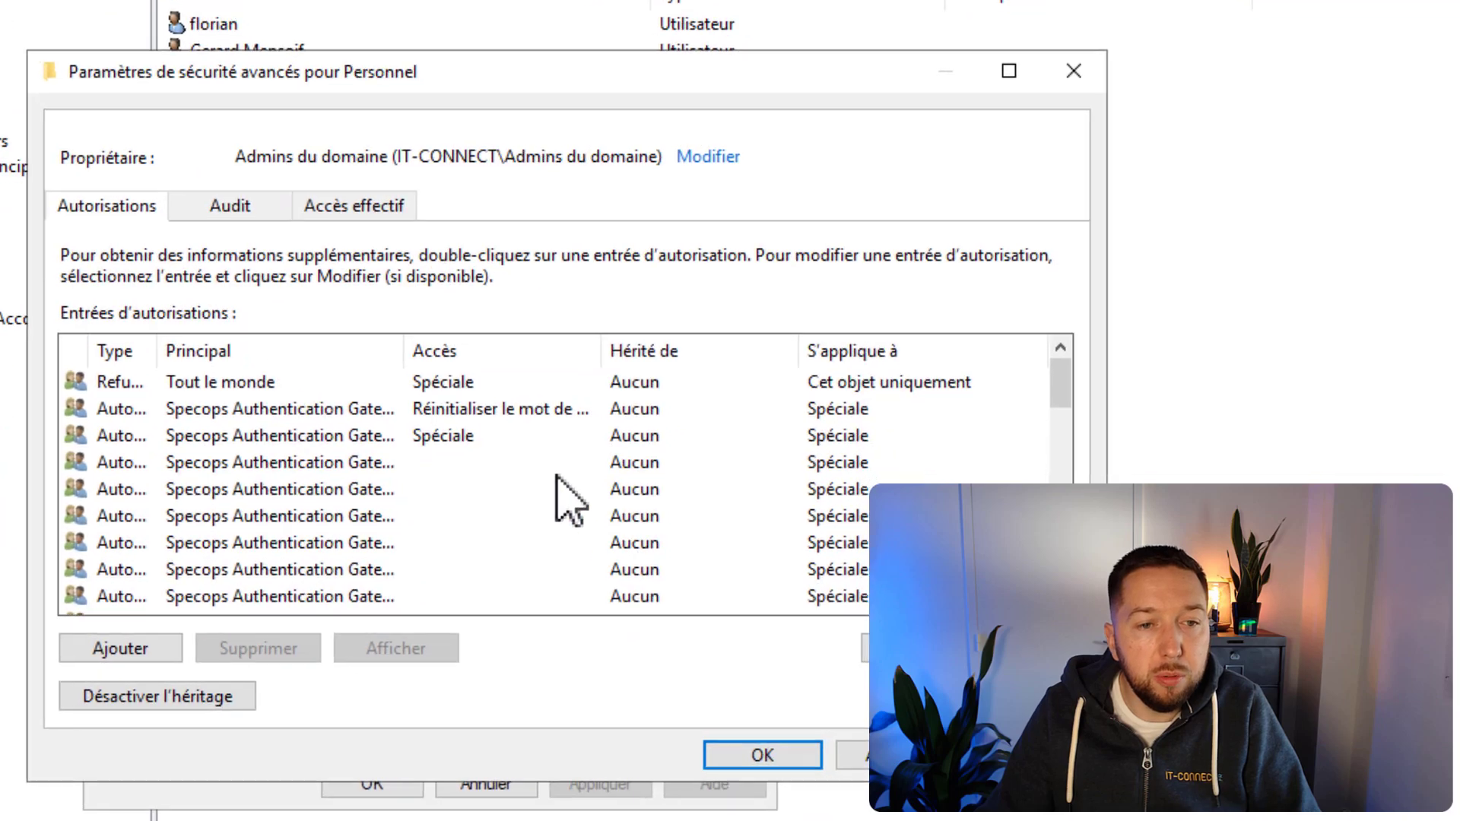
scroll(330, 468, "down", 1)
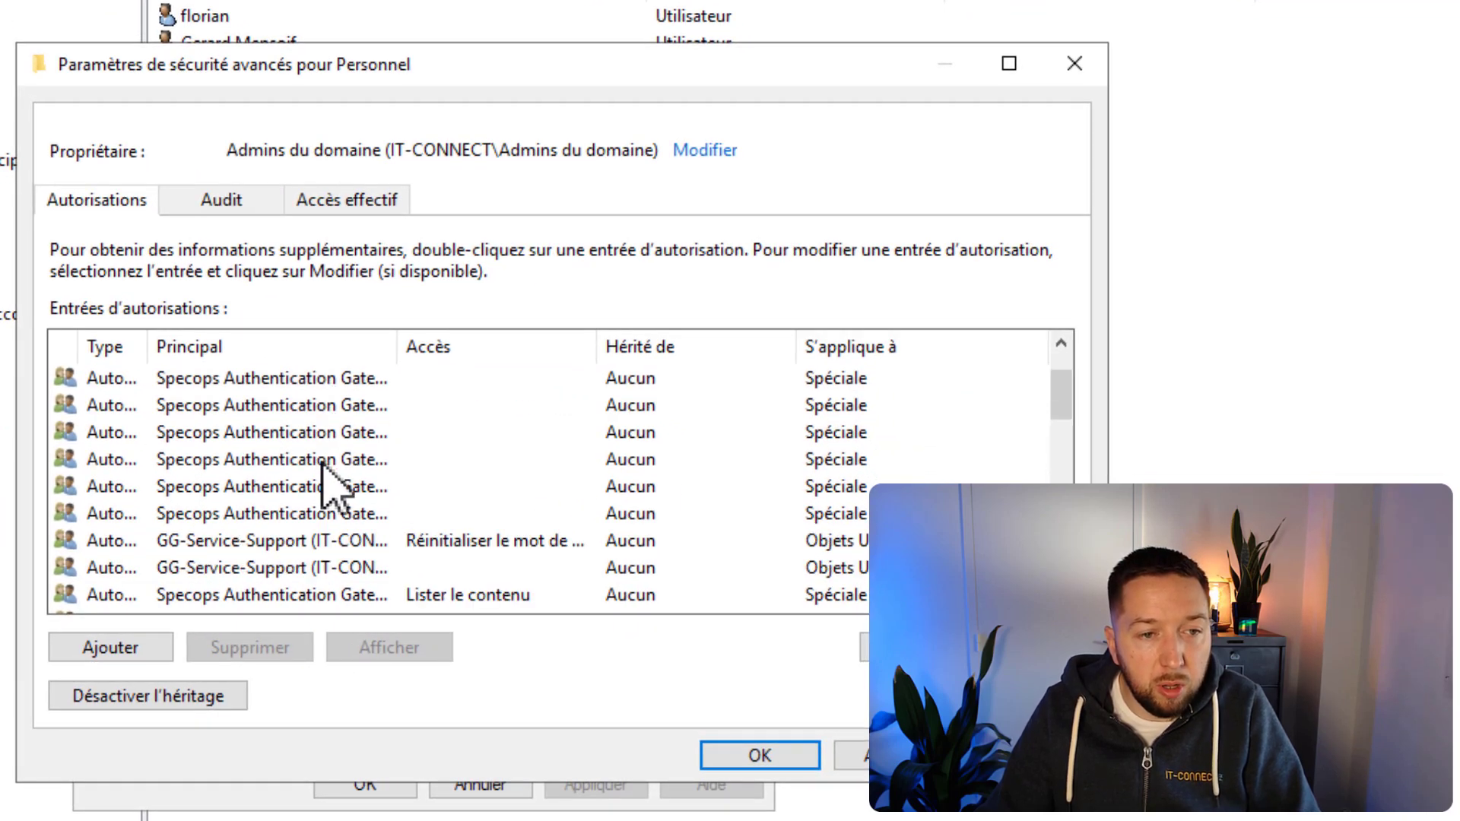
Step: Widen the Principal and Accès columns and compare the two GG-Service-Support permission entries
scroll(331, 487, "down", 1)
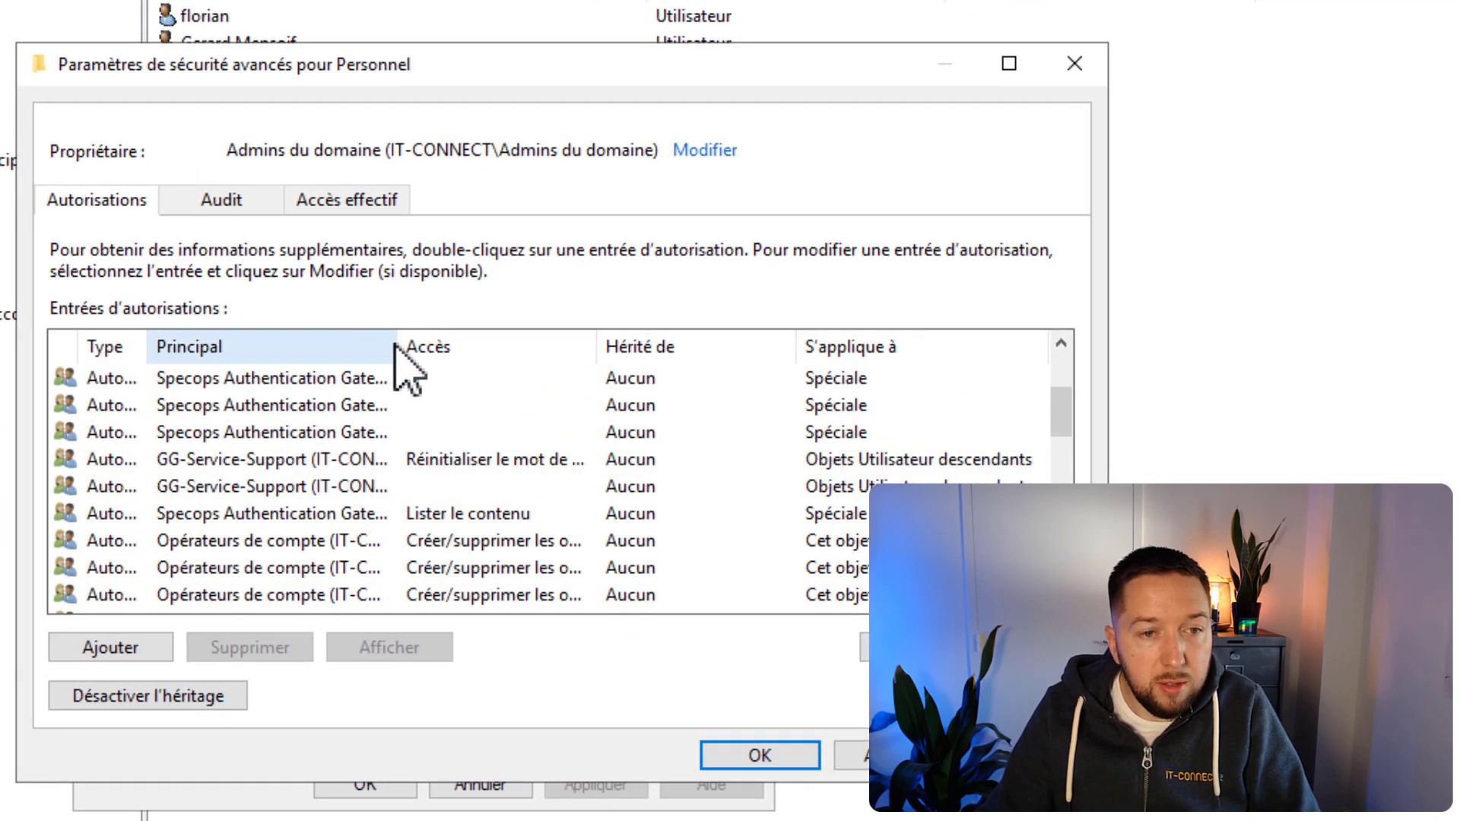
left_click_drag(397, 345, 457, 351)
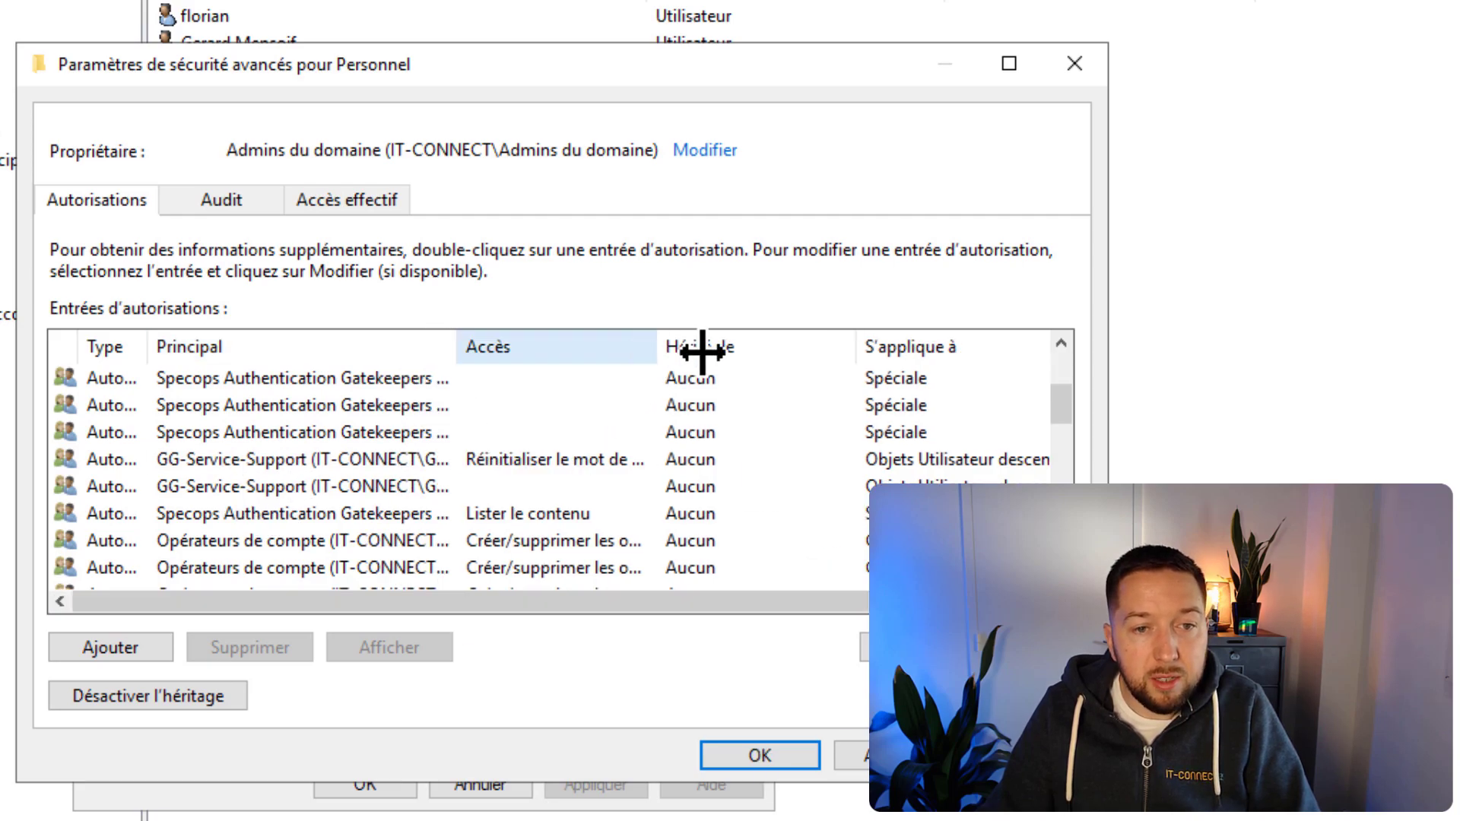
left_click_drag(703, 351, 827, 353)
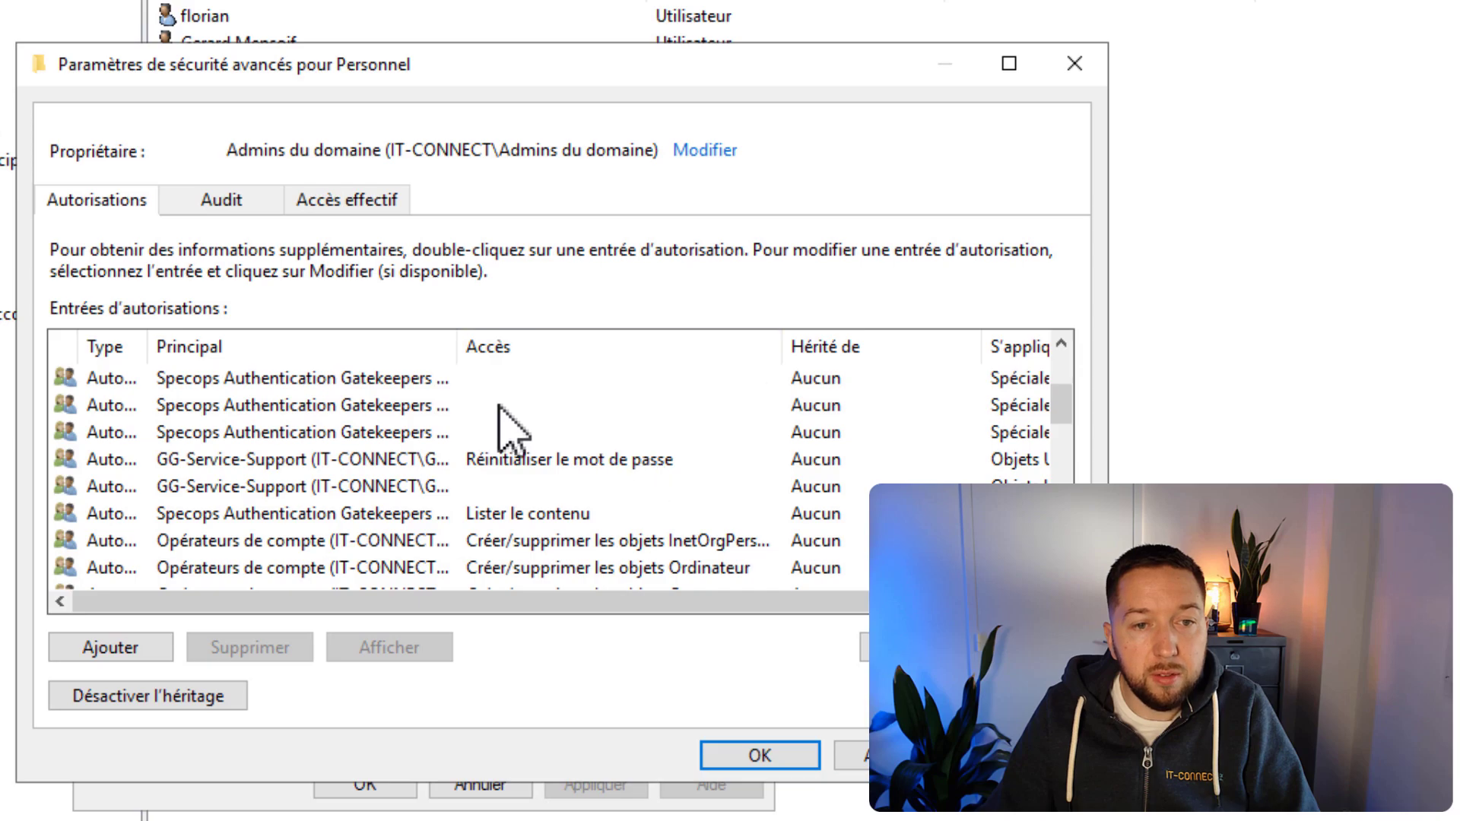
left_click(501, 491)
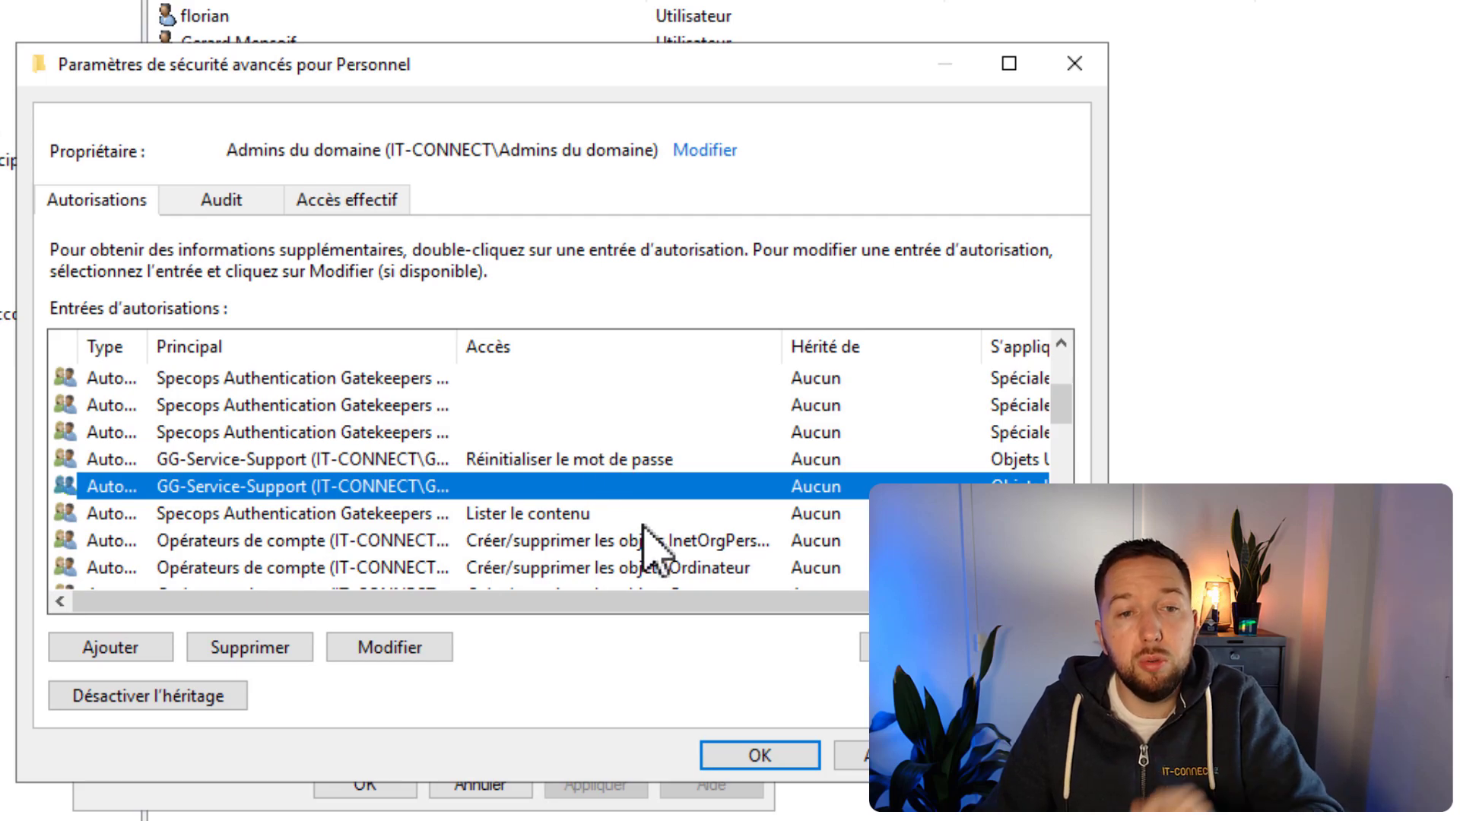
left_click(624, 461)
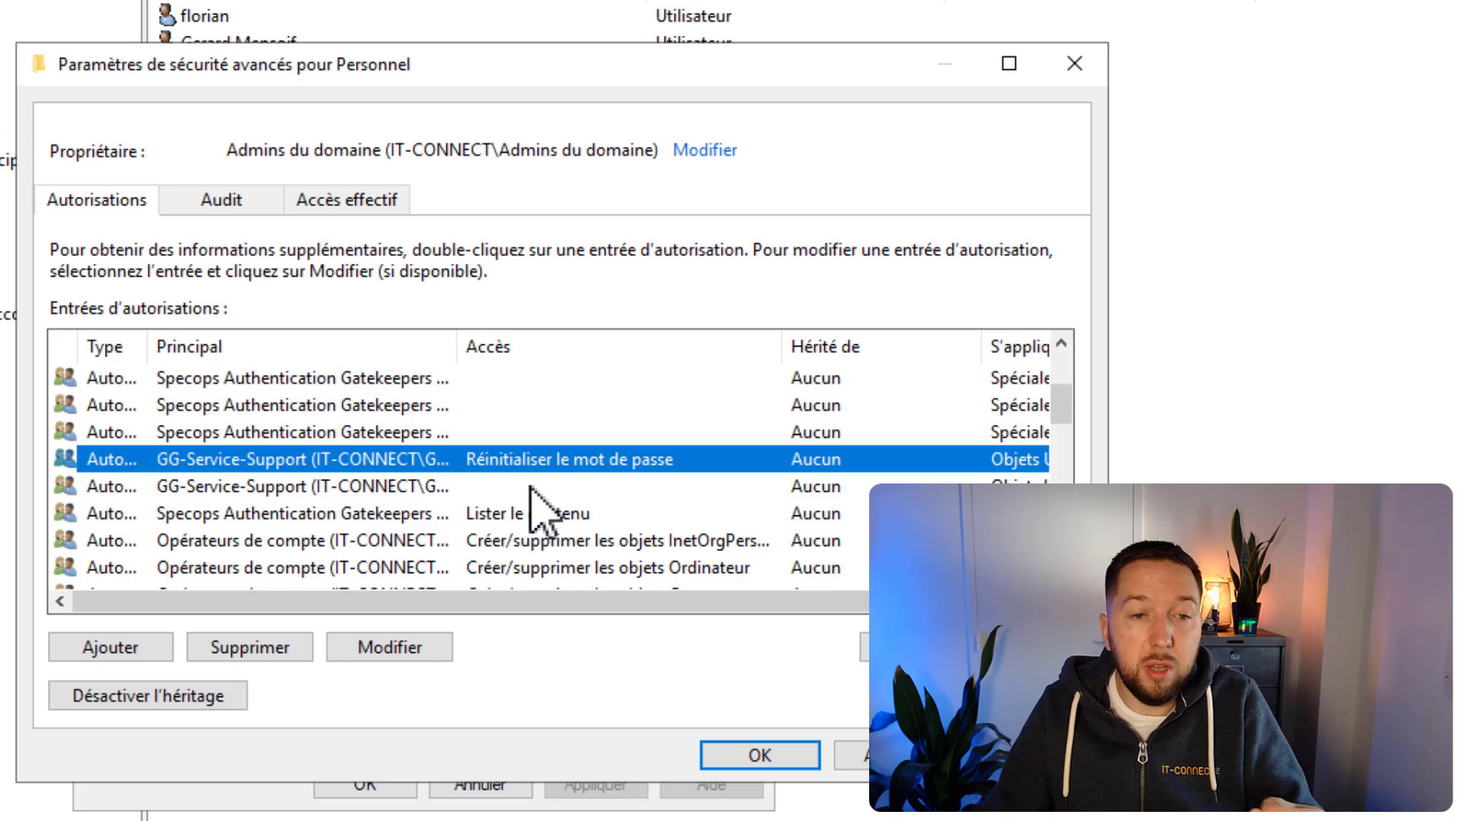
left_click(533, 480)
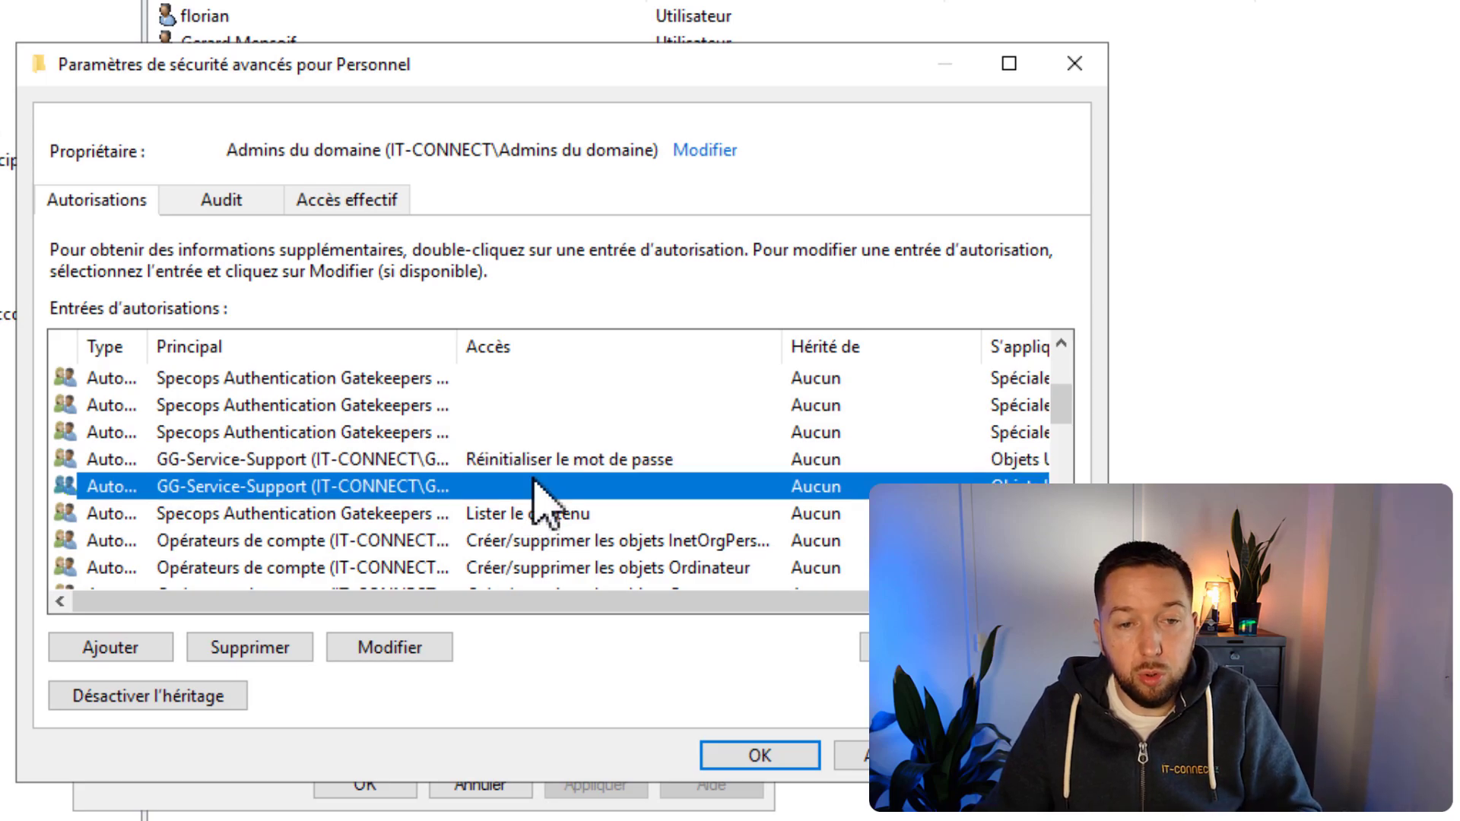
Step: Open the GG-Service-Support entry with the empty Accès value, examine its lockoutTime property permissions, and return to the password reset entry
double_click(167, 485)
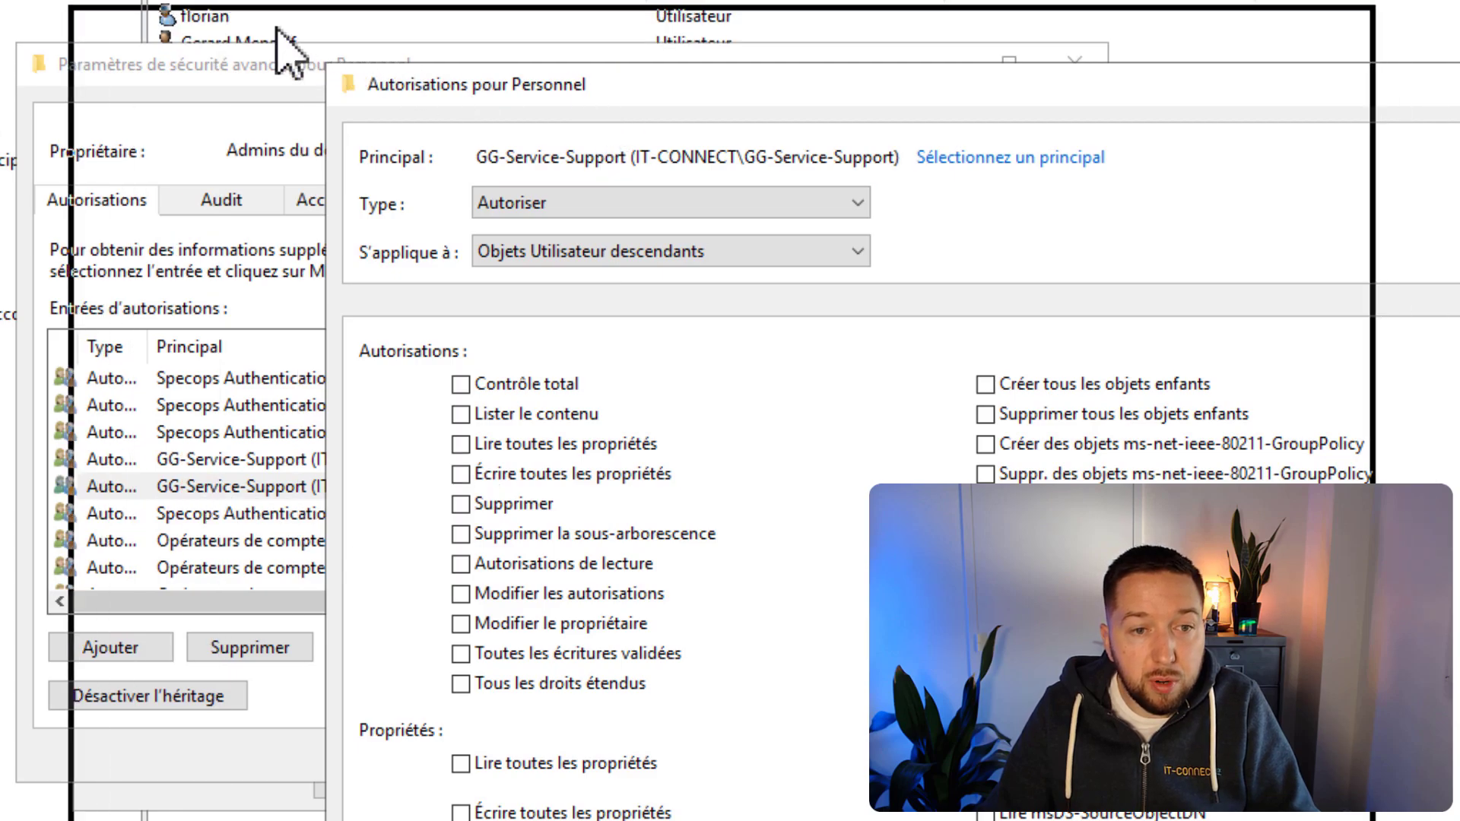
left_click_drag(289, 53, 325, 28)
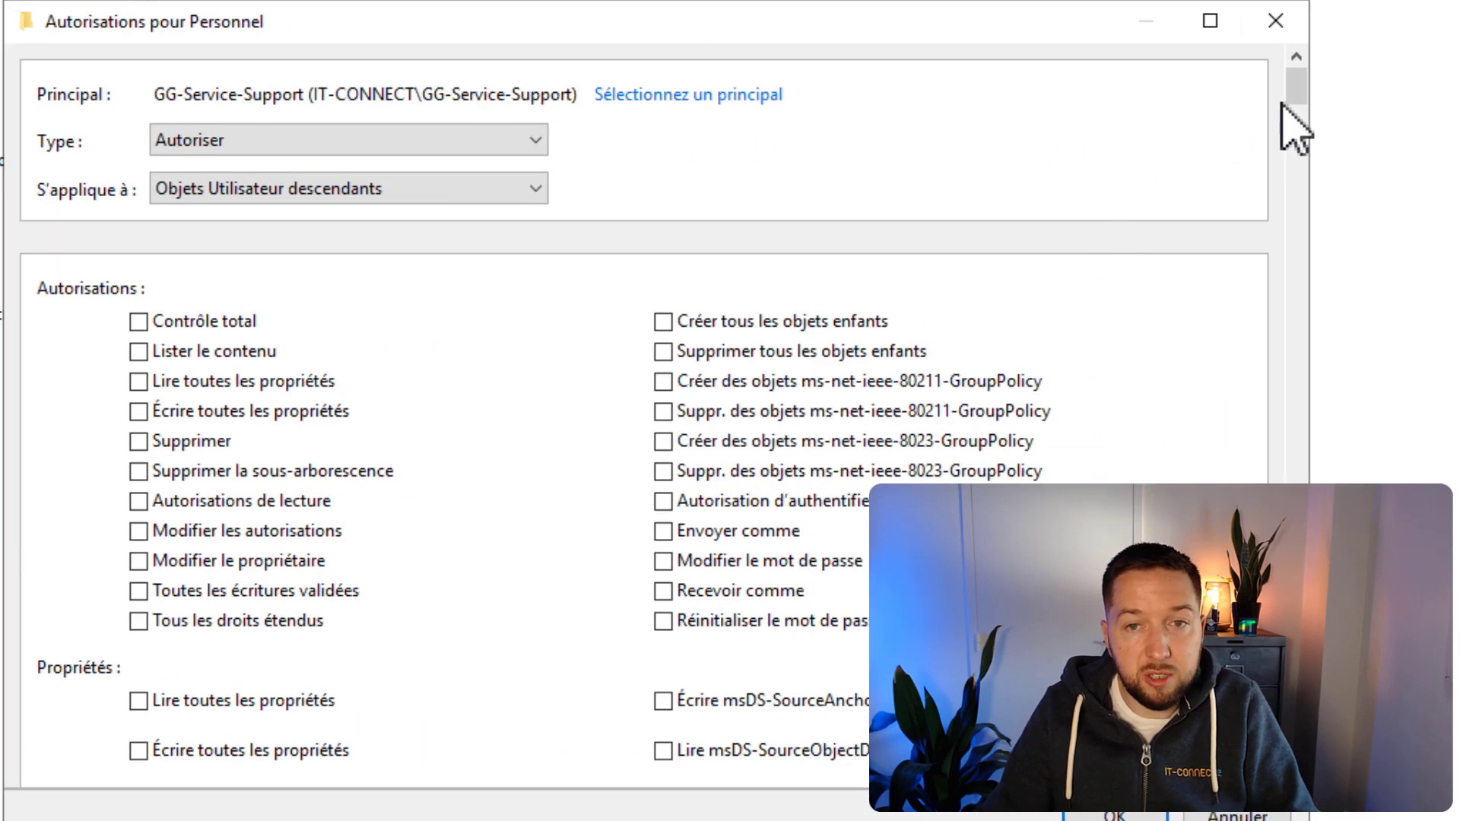
left_click_drag(1292, 99, 1198, 364)
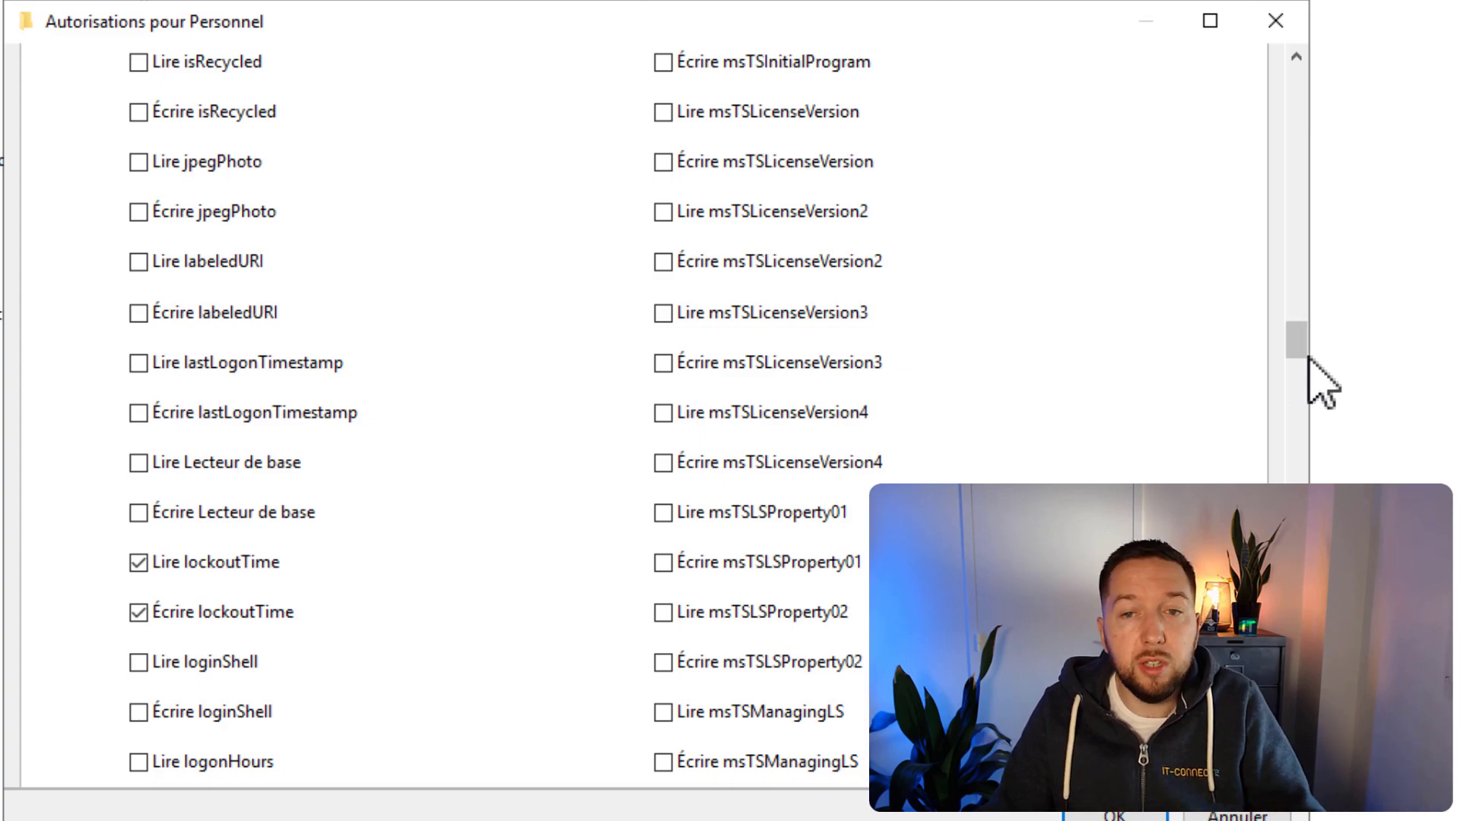
left_click(1271, 224)
left_click_drag(1280, 261, 1293, 395)
left_click(1276, 21)
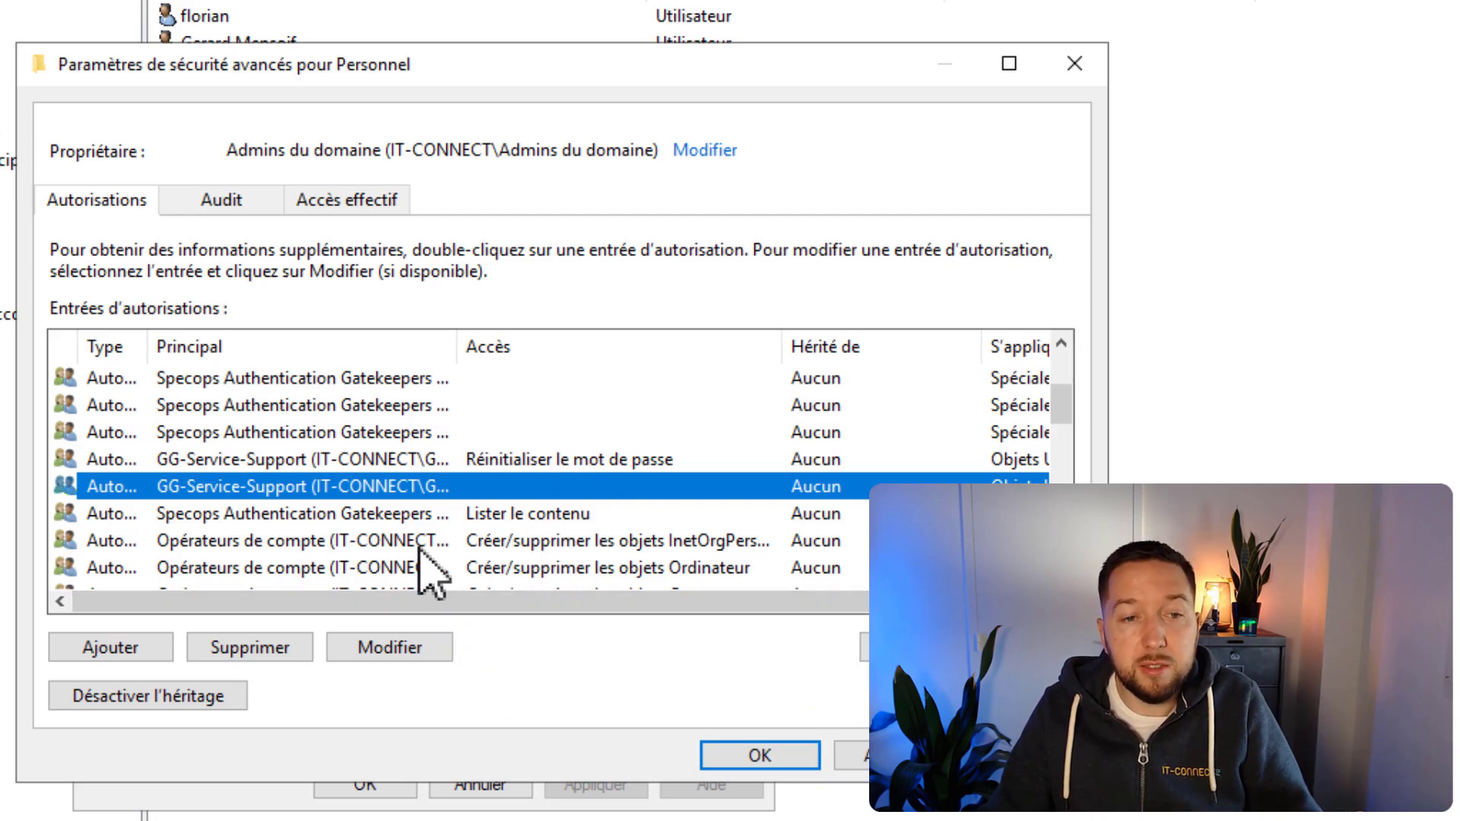
left_click(323, 461)
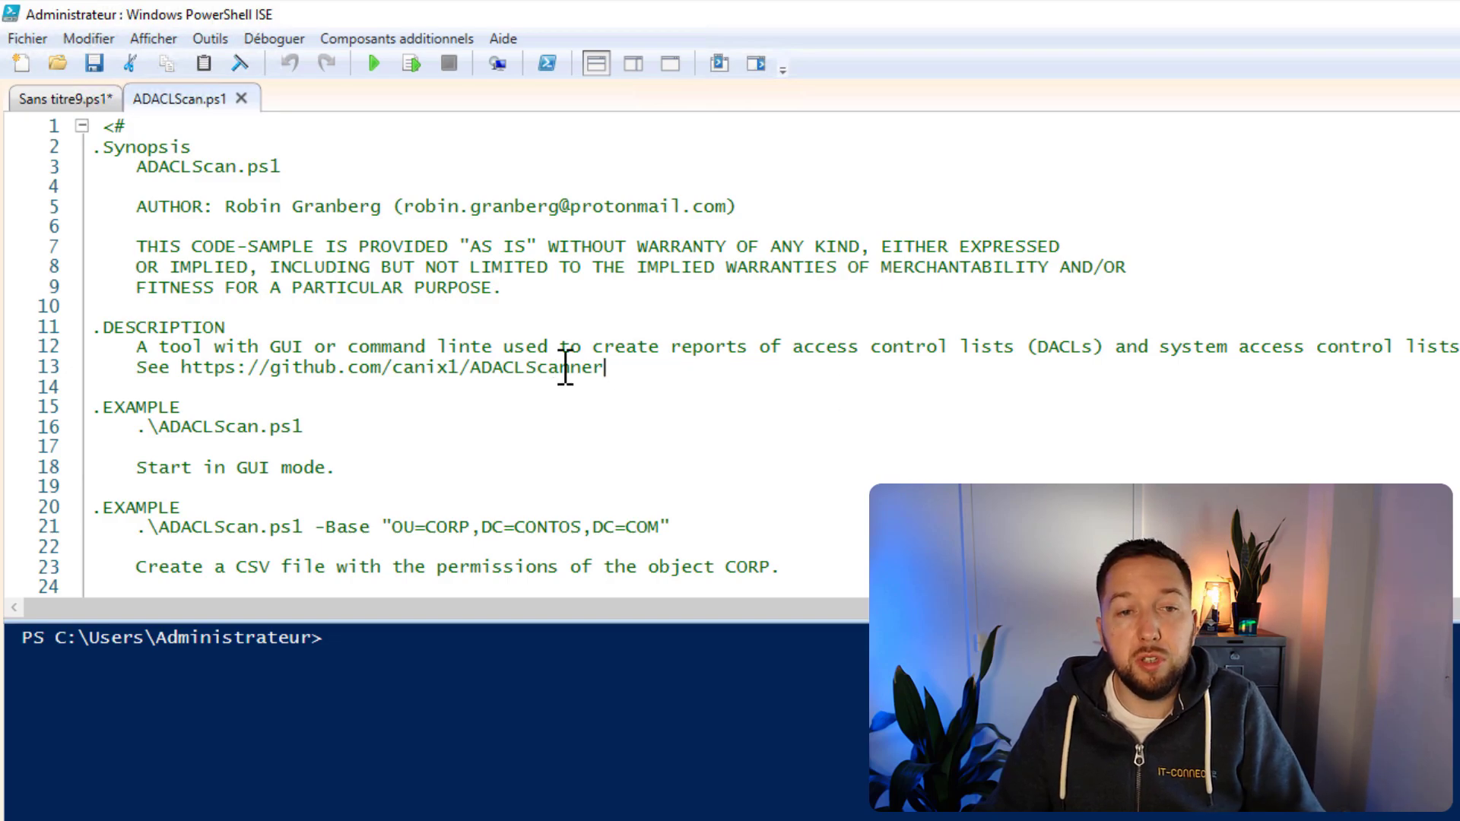
Step: Examine the project URL and the command-line usage examples in the header of ADACLScan.ps1 in PowerShell ISE
left_click_drag(604, 367, 182, 368)
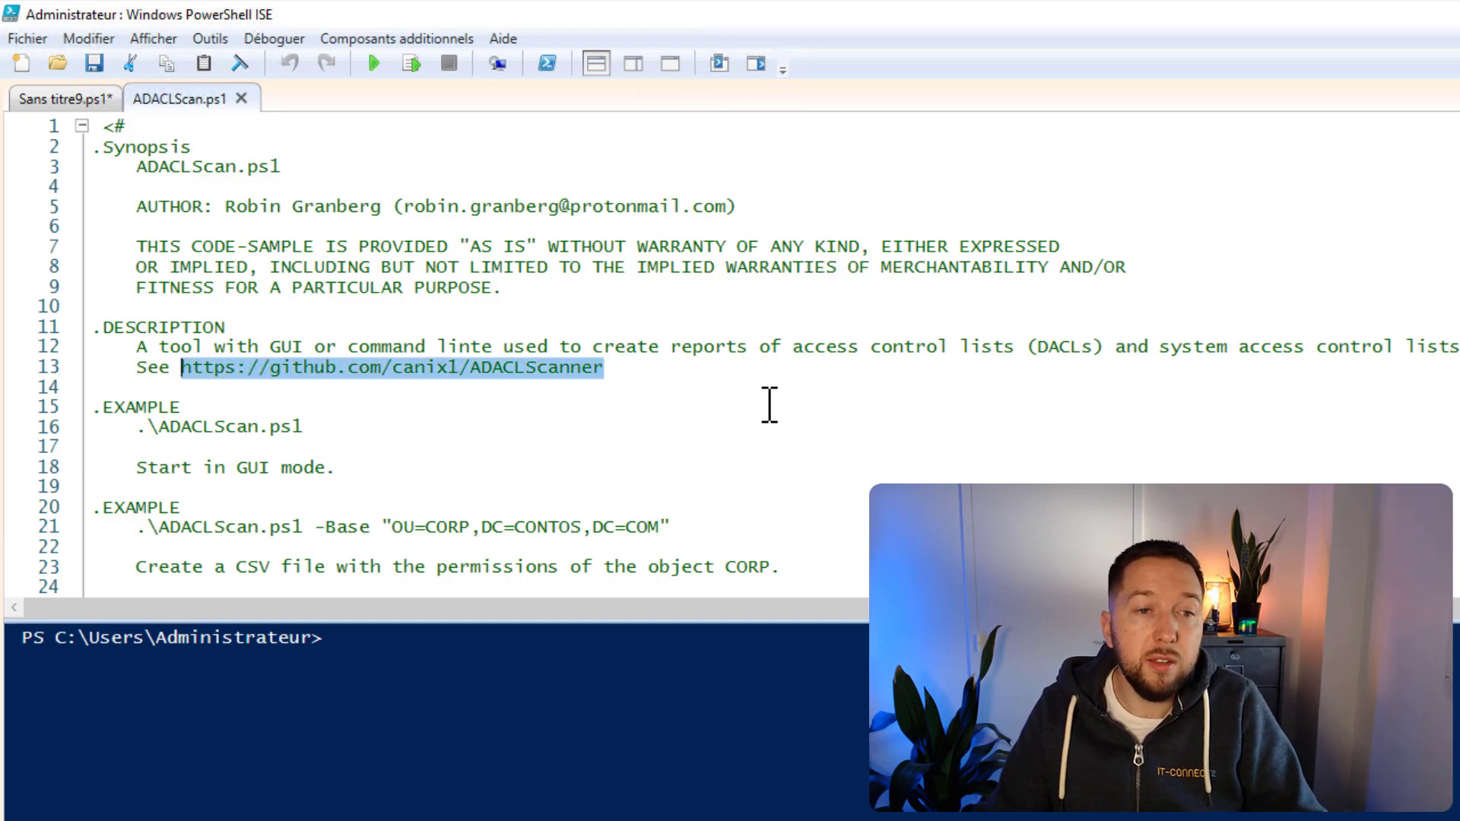
left_click(758, 365)
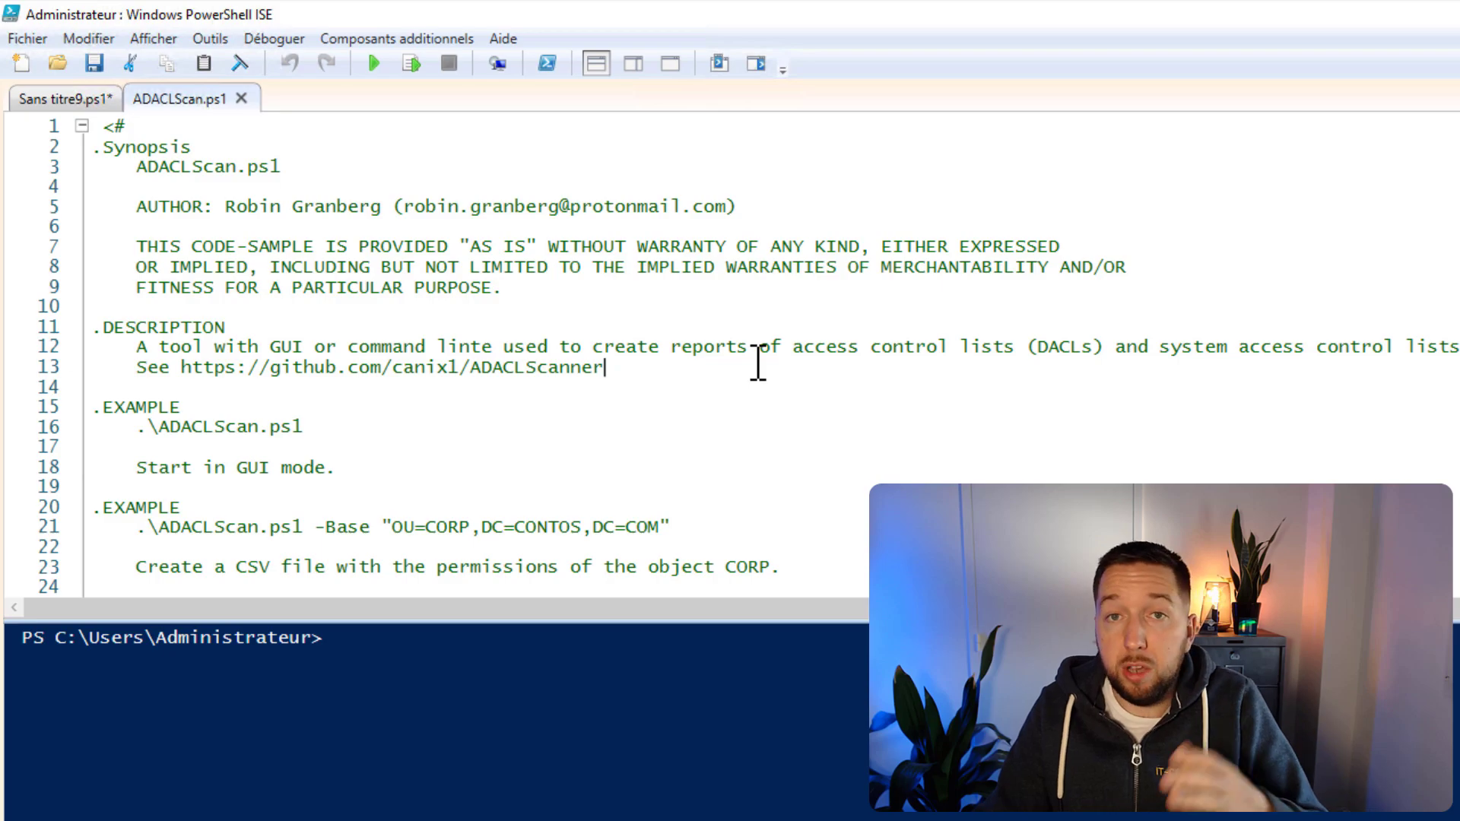
scroll(758, 363, "down", 5)
scroll(804, 456, "down", 5)
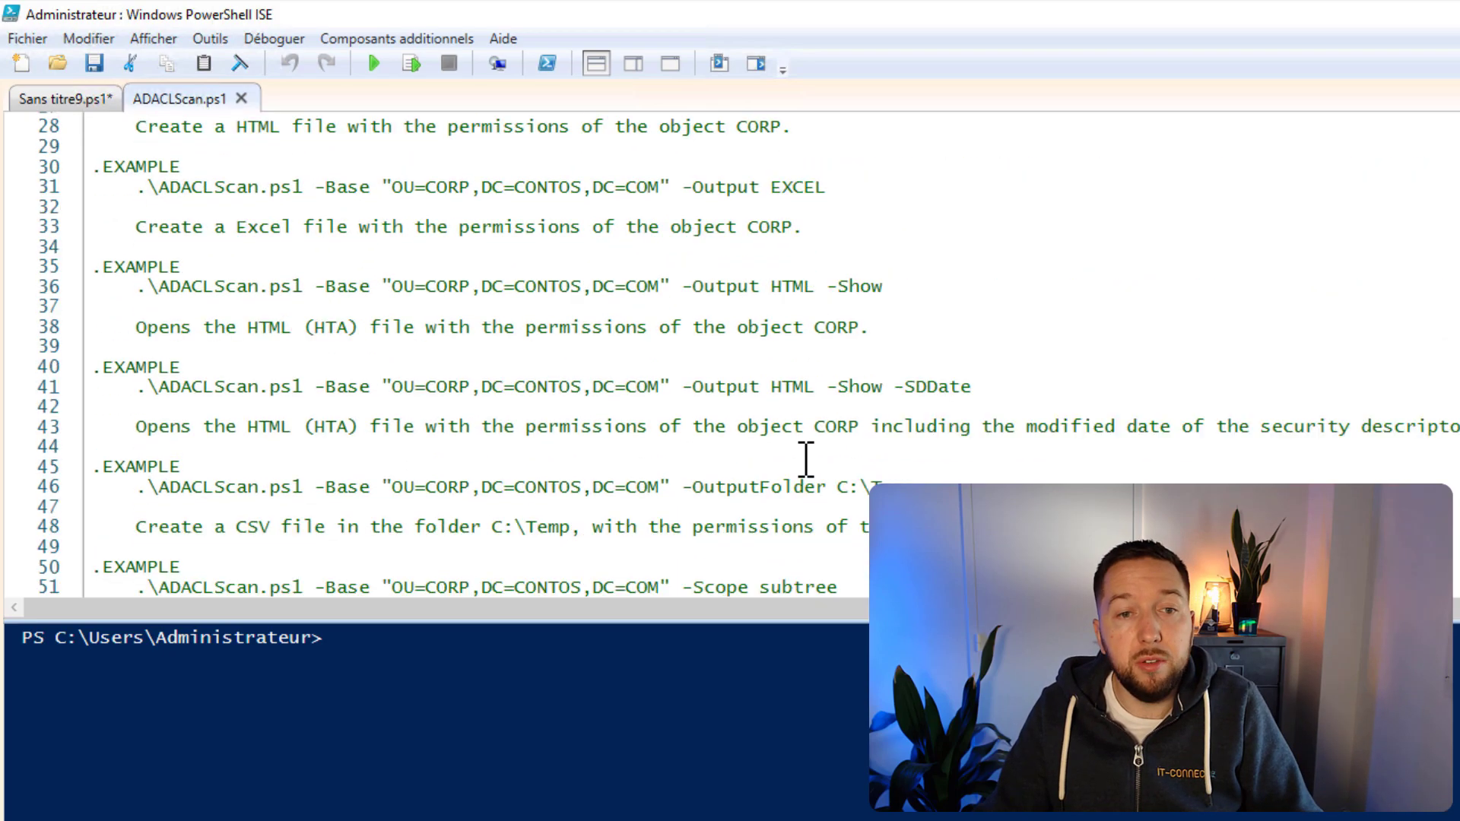
scroll(609, 531, "up", 6)
scroll(434, 246, "down", 8)
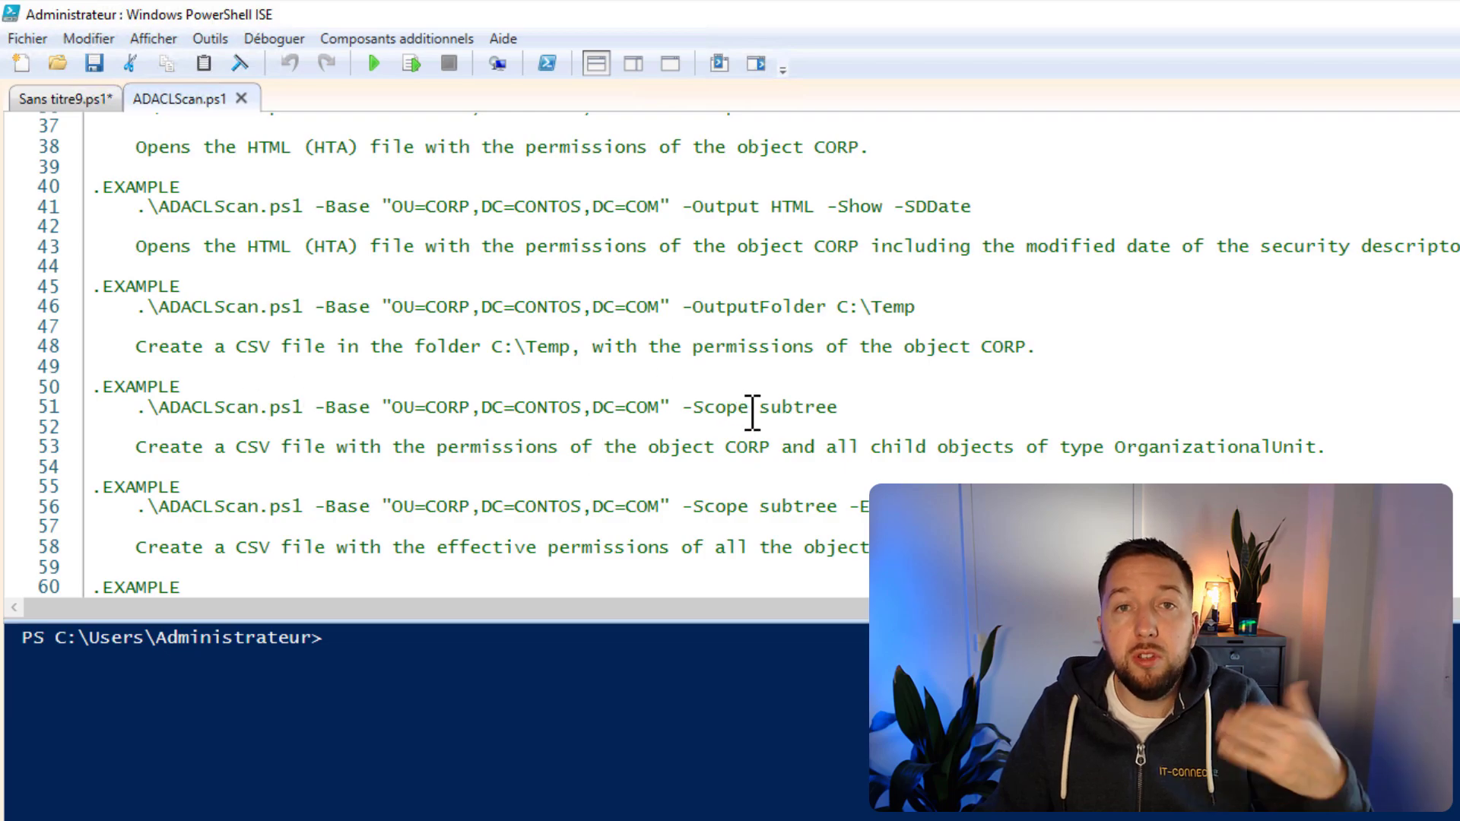
scroll(745, 447, "up", 12)
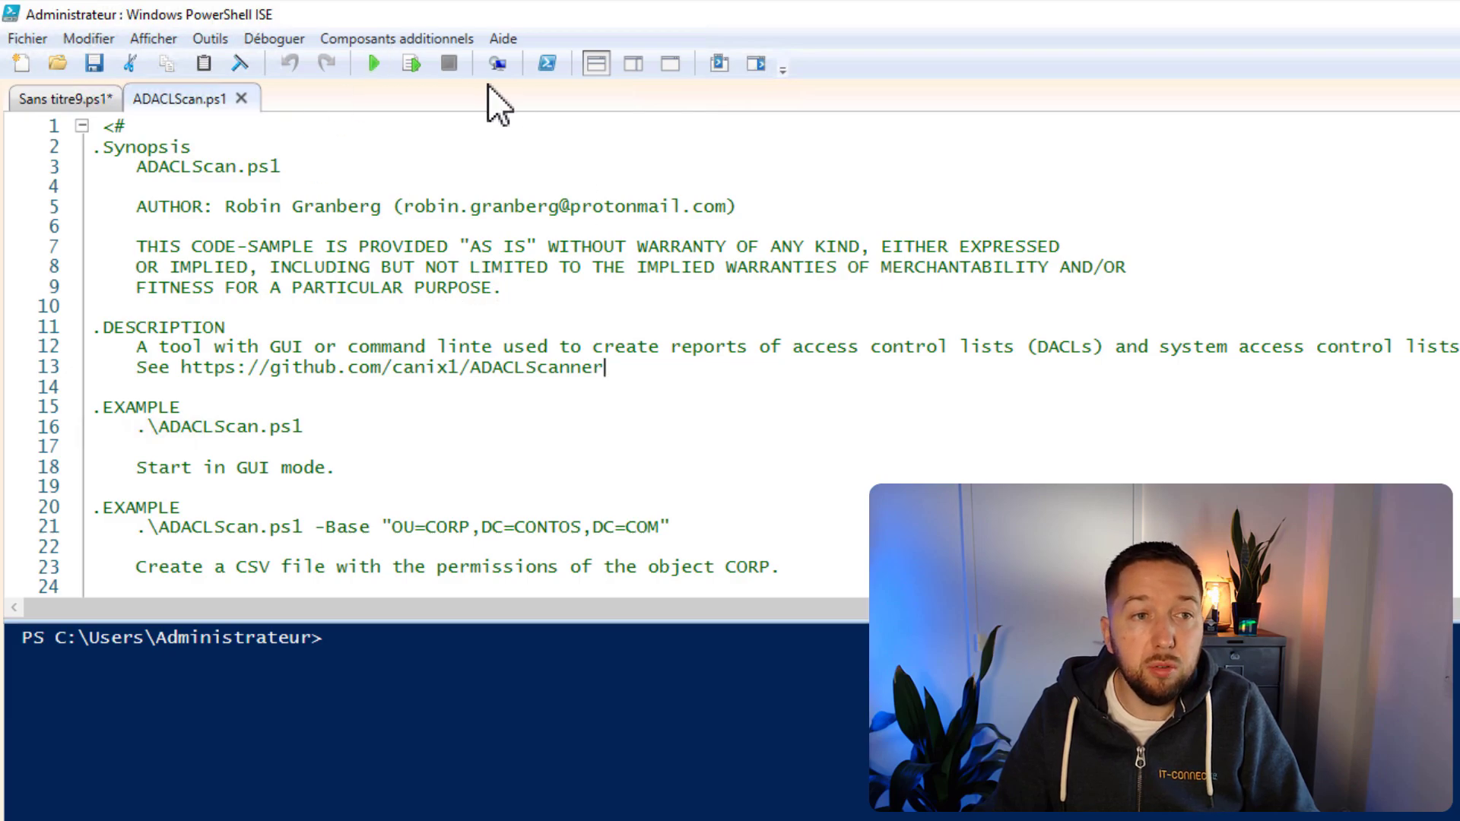
Step: Run ADACLScan.ps1, connect AD ACL Scanner to the domain, and select the DC=it-connect,DC=local node
left_click(374, 64)
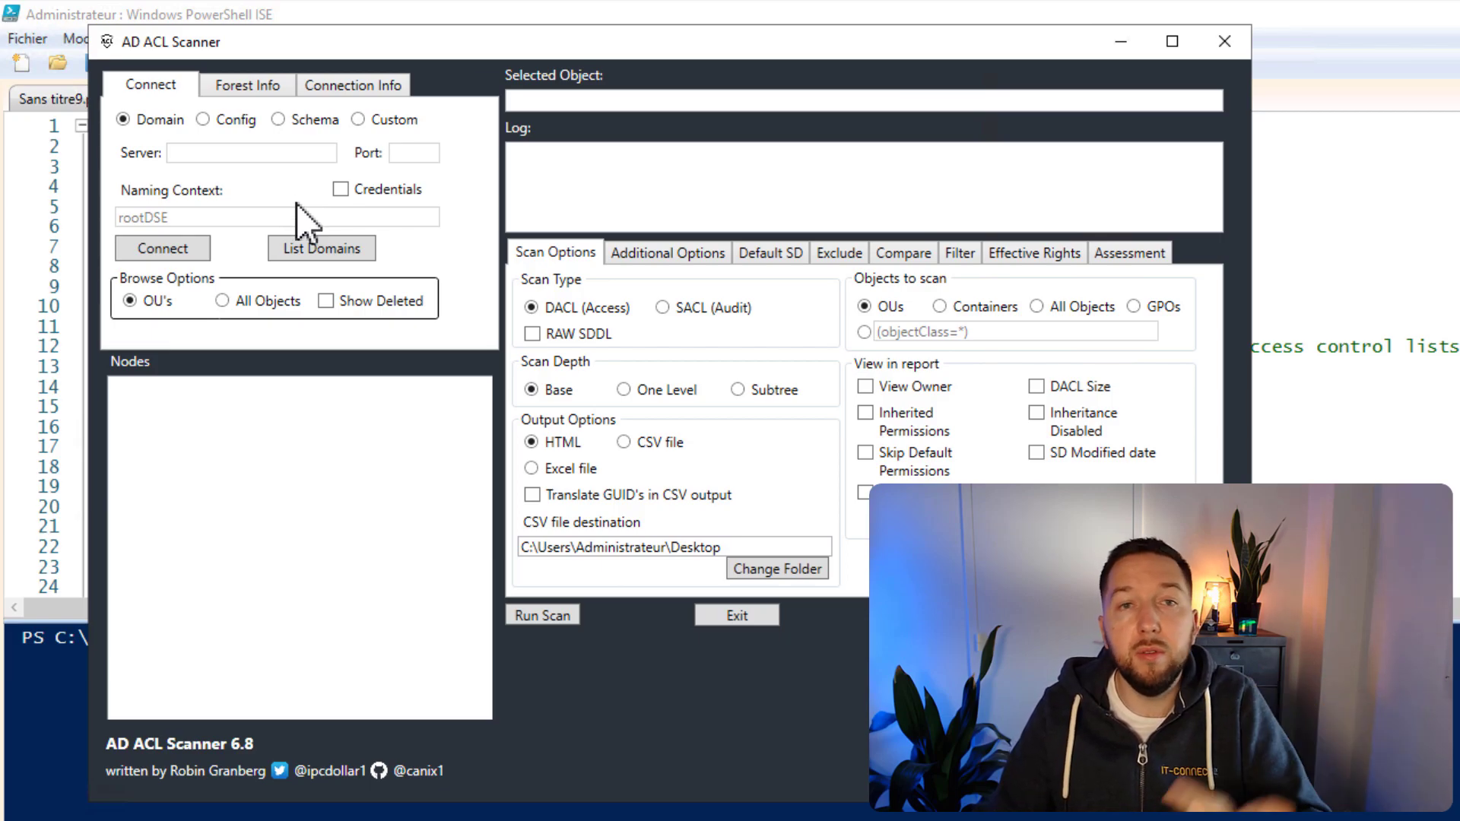
left_click(174, 255)
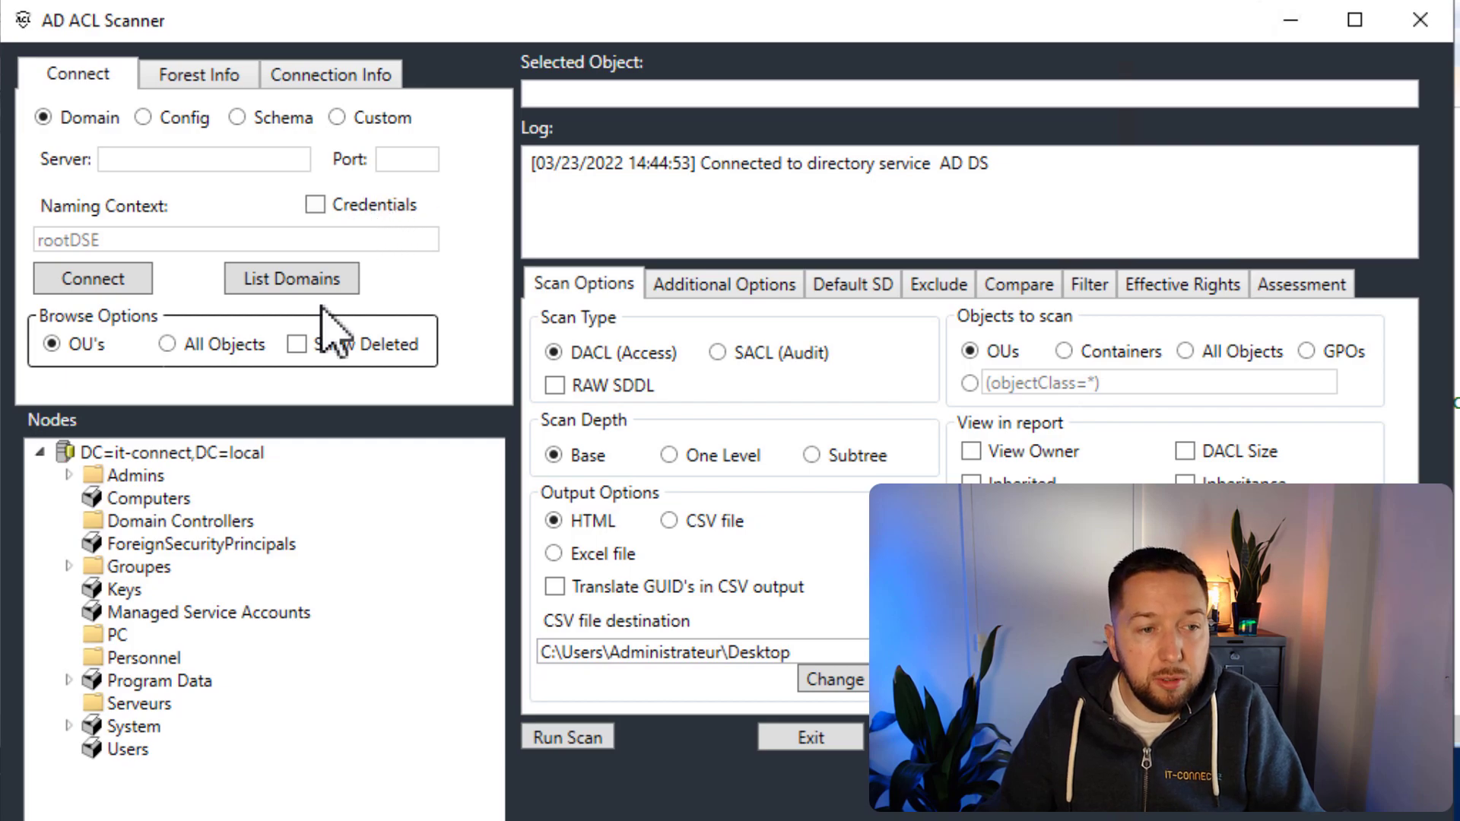
left_click(175, 454)
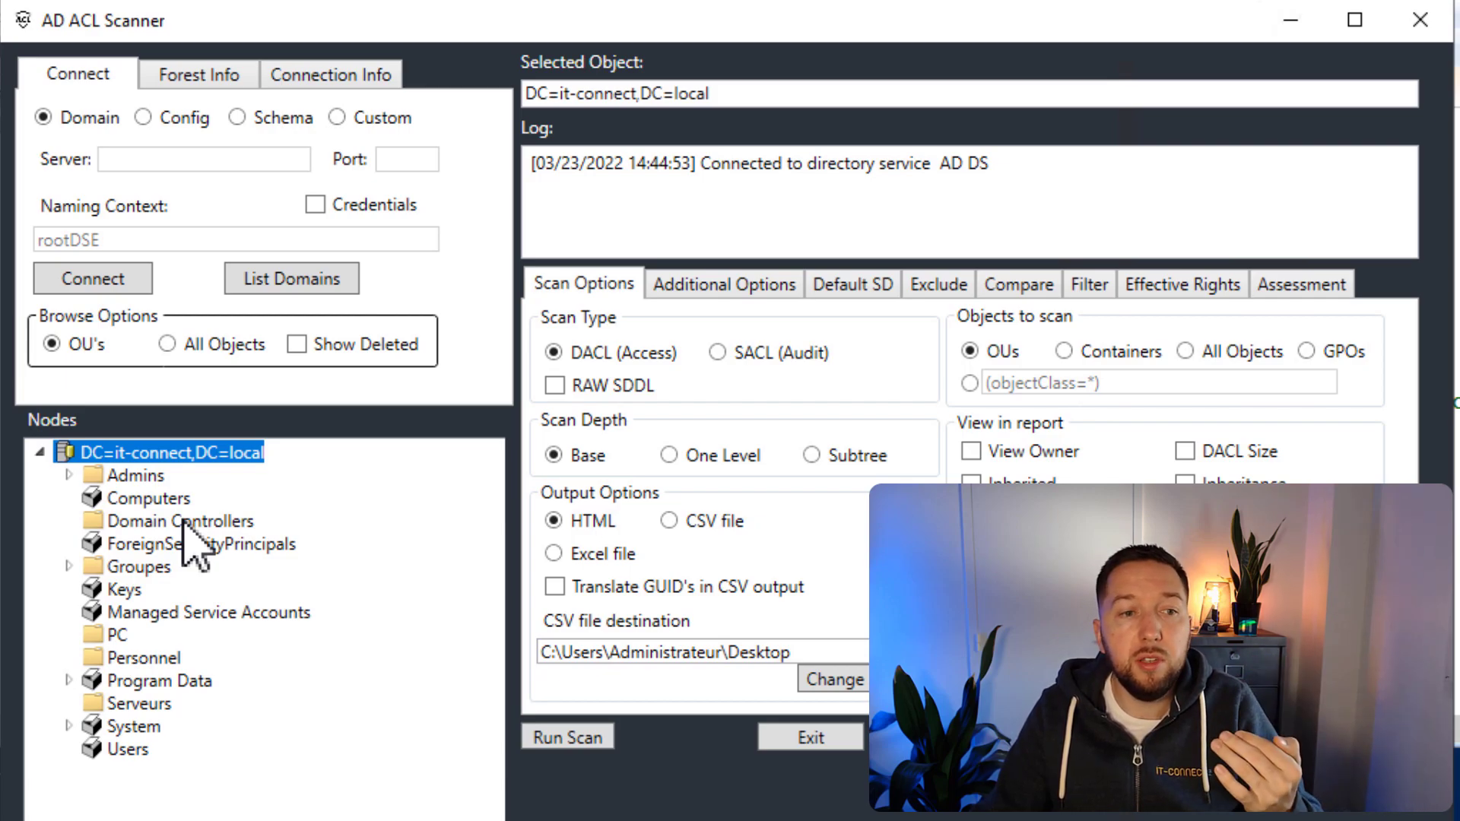
Step: Scan the Personnel OU's DACL (Access) with Skip Default Permissions and Skip Protected Permissions enabled
left_click(116, 659)
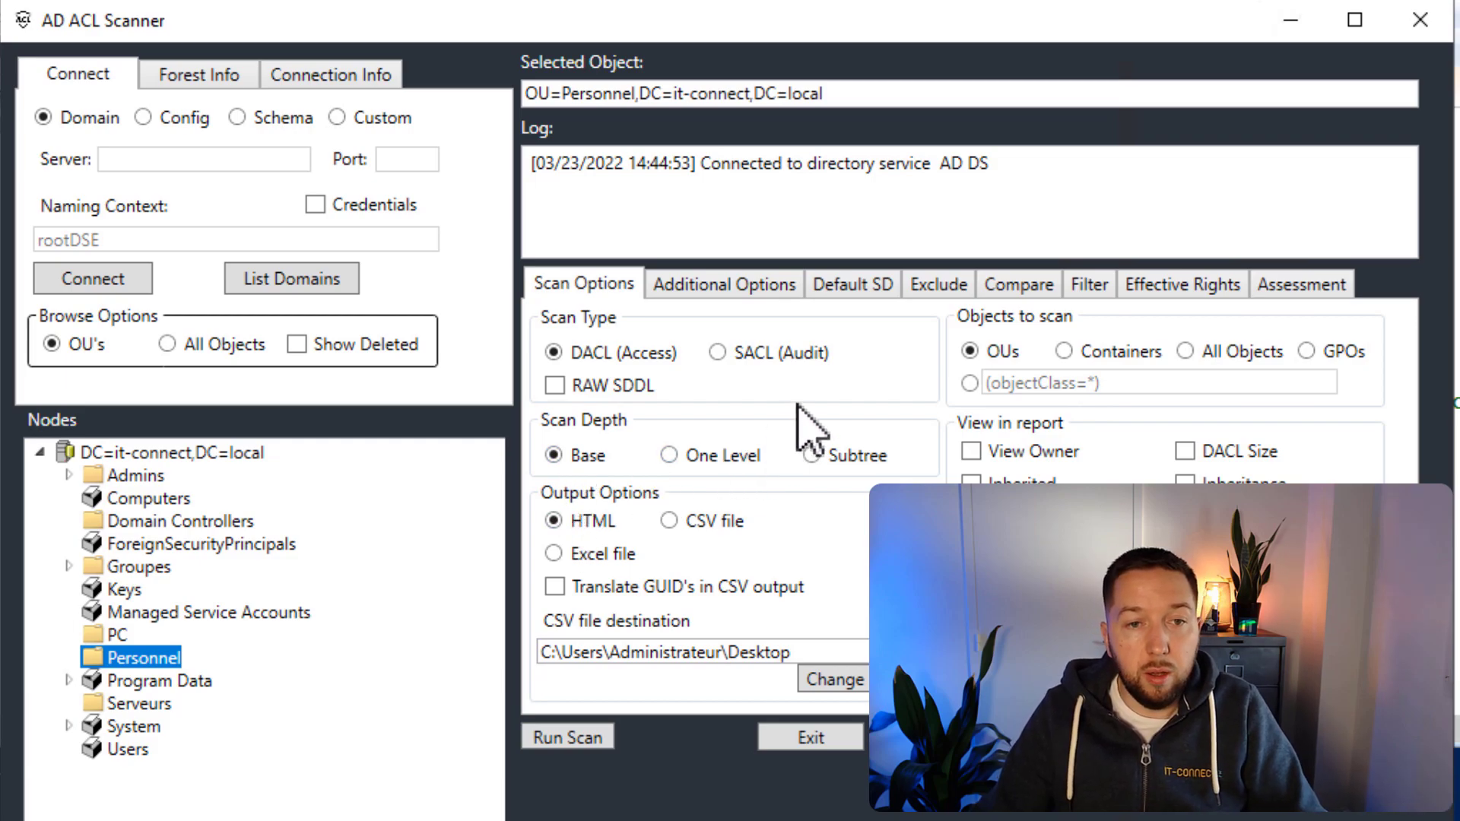
left_click(593, 352)
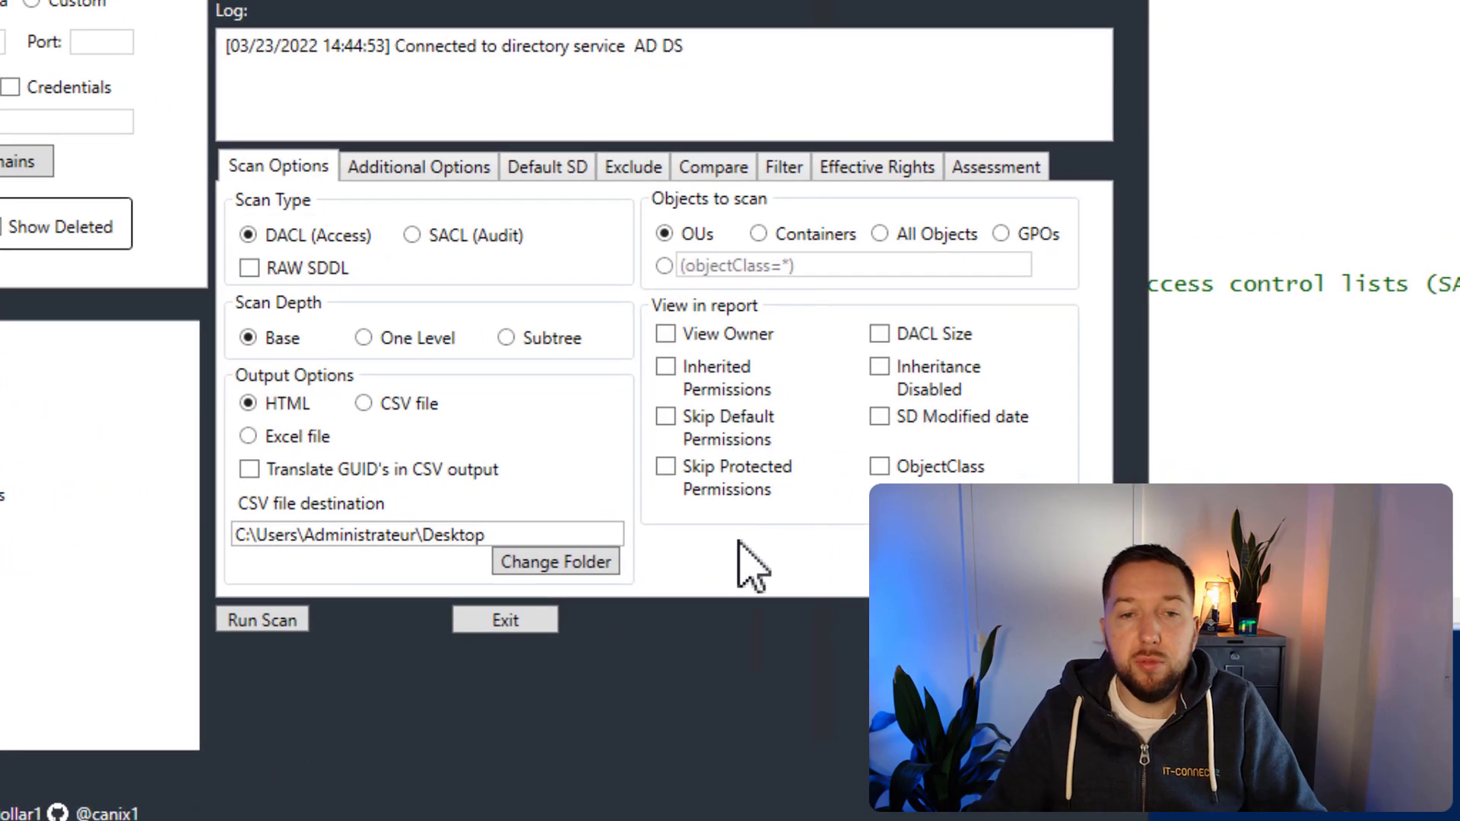
left_click(733, 429)
left_click(715, 479)
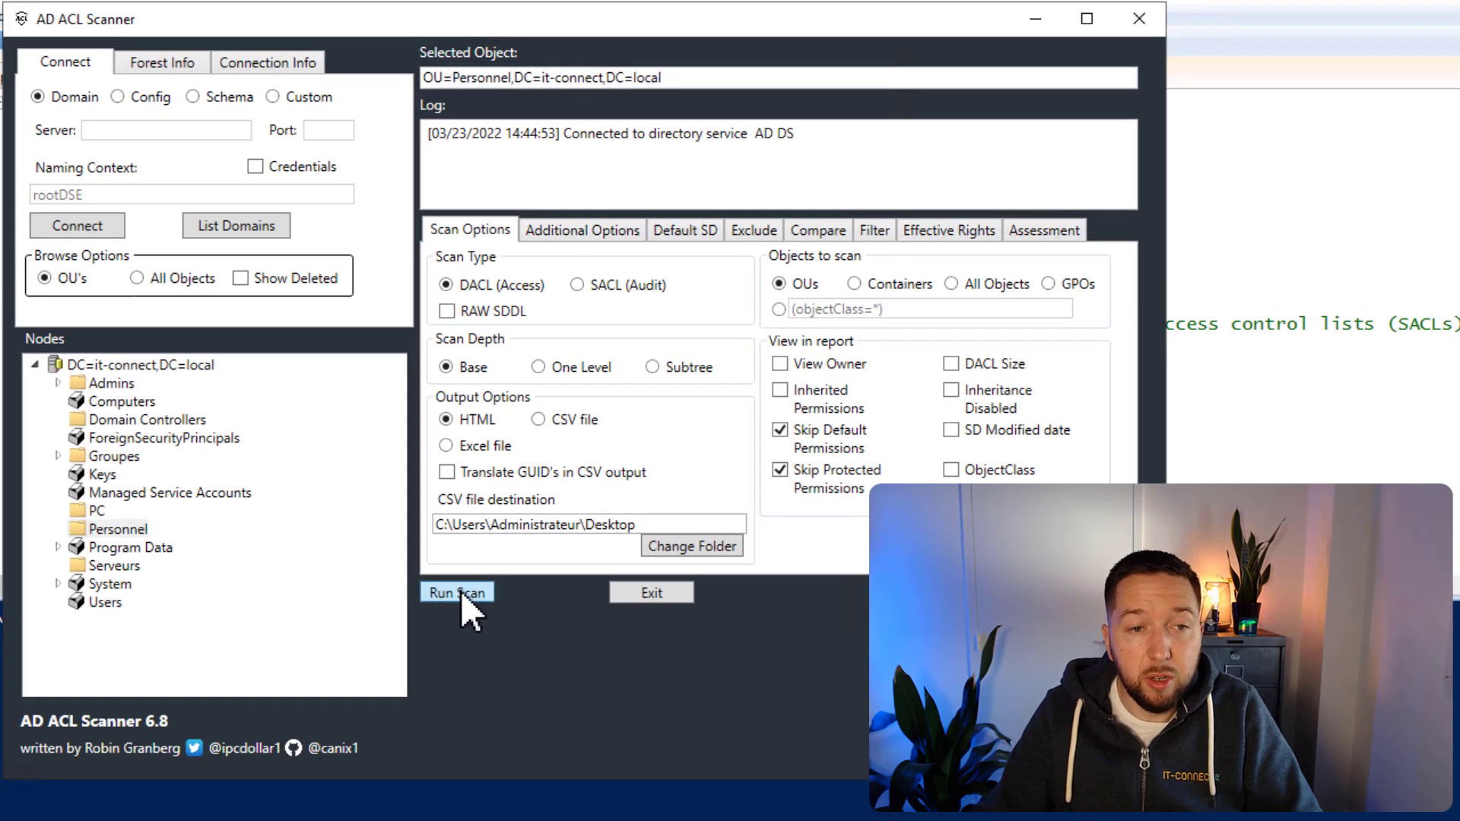
left_click(460, 592)
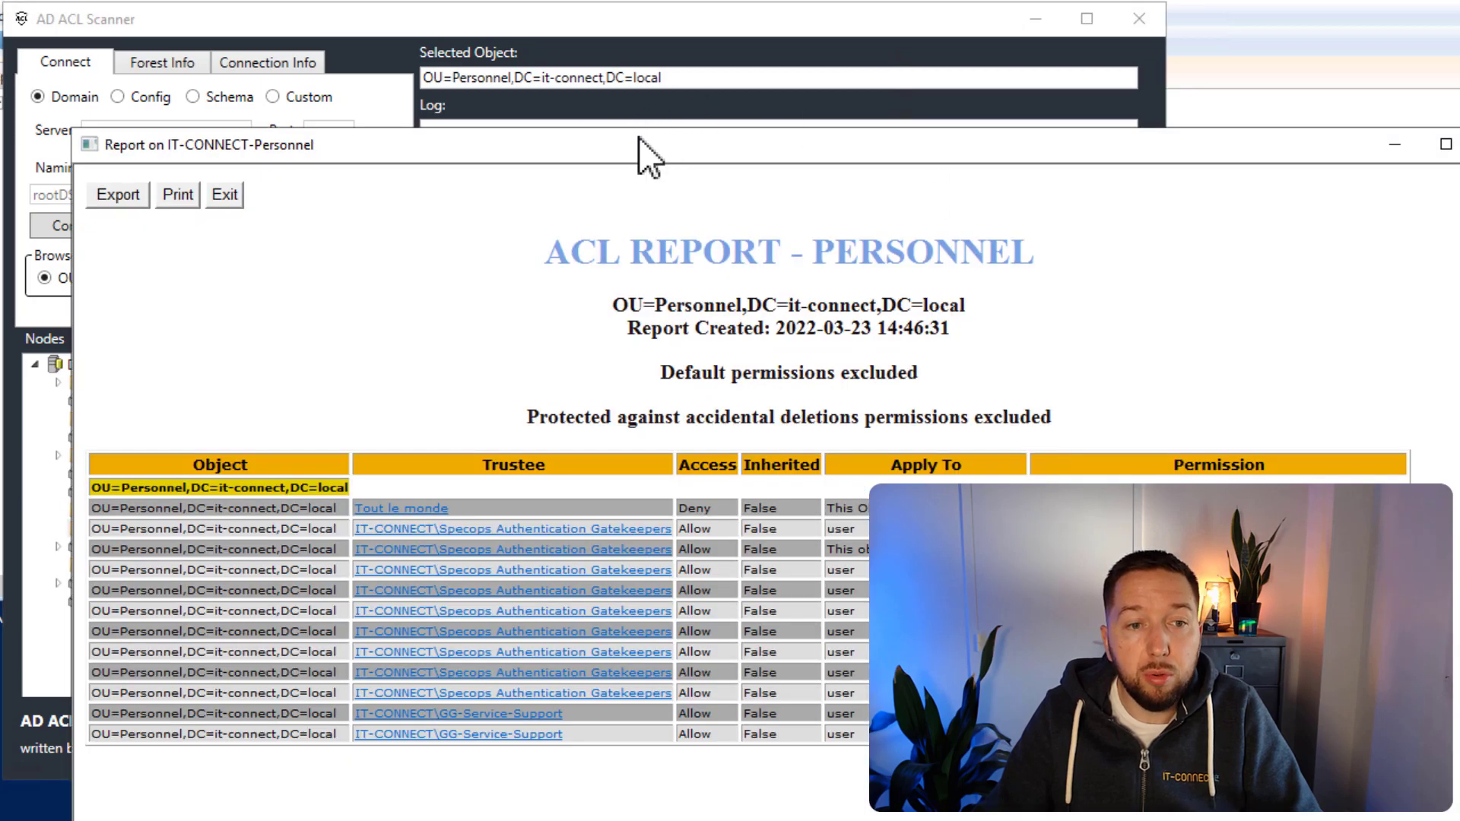
Step: Examine the Personnel ACL report, especially the permissions granted to GG-Service-Support, and close the report
left_click_drag(649, 152, 578, 4)
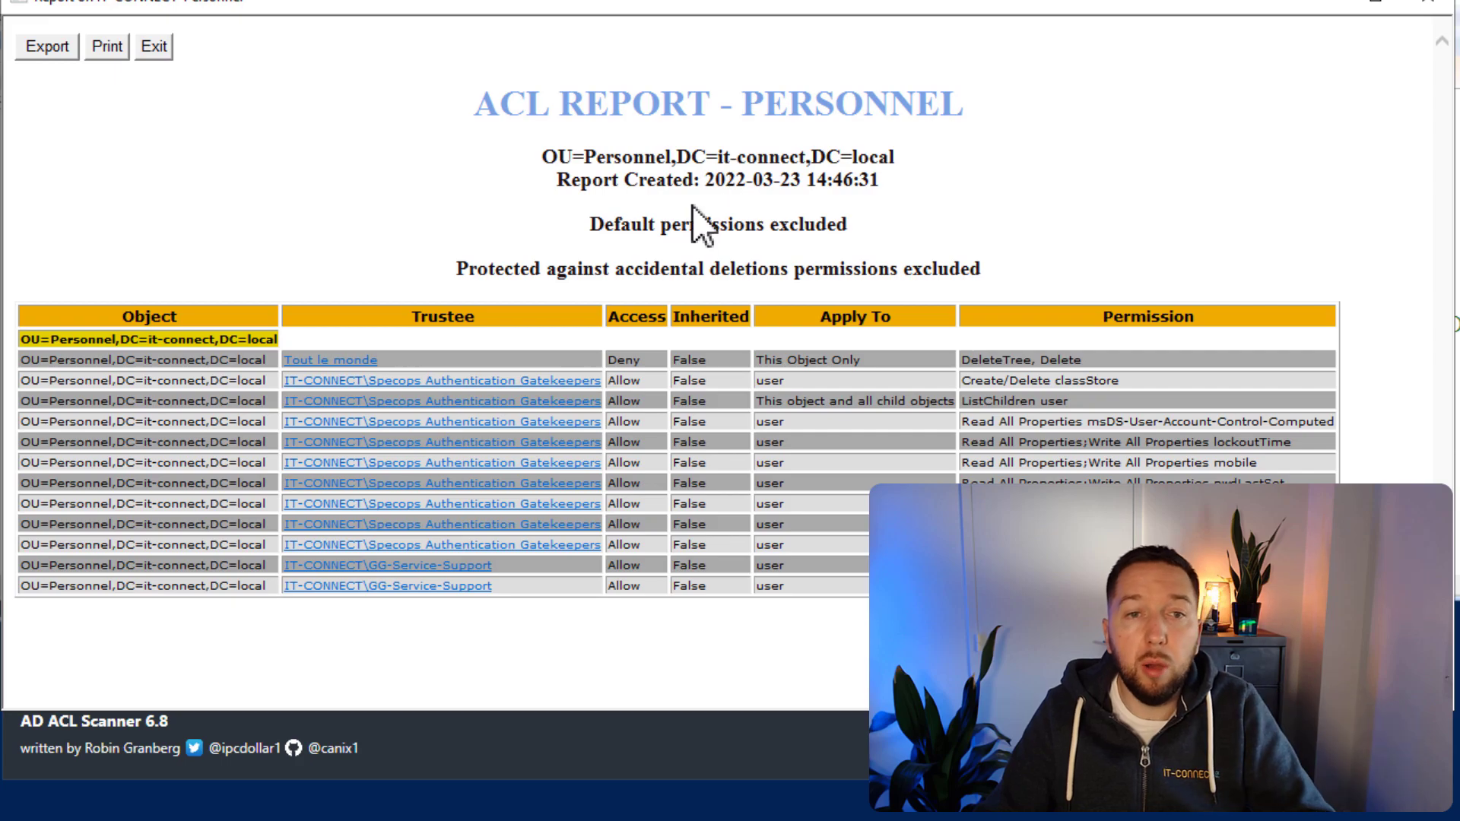
left_click_drag(582, 228, 609, 217)
left_click(900, 273)
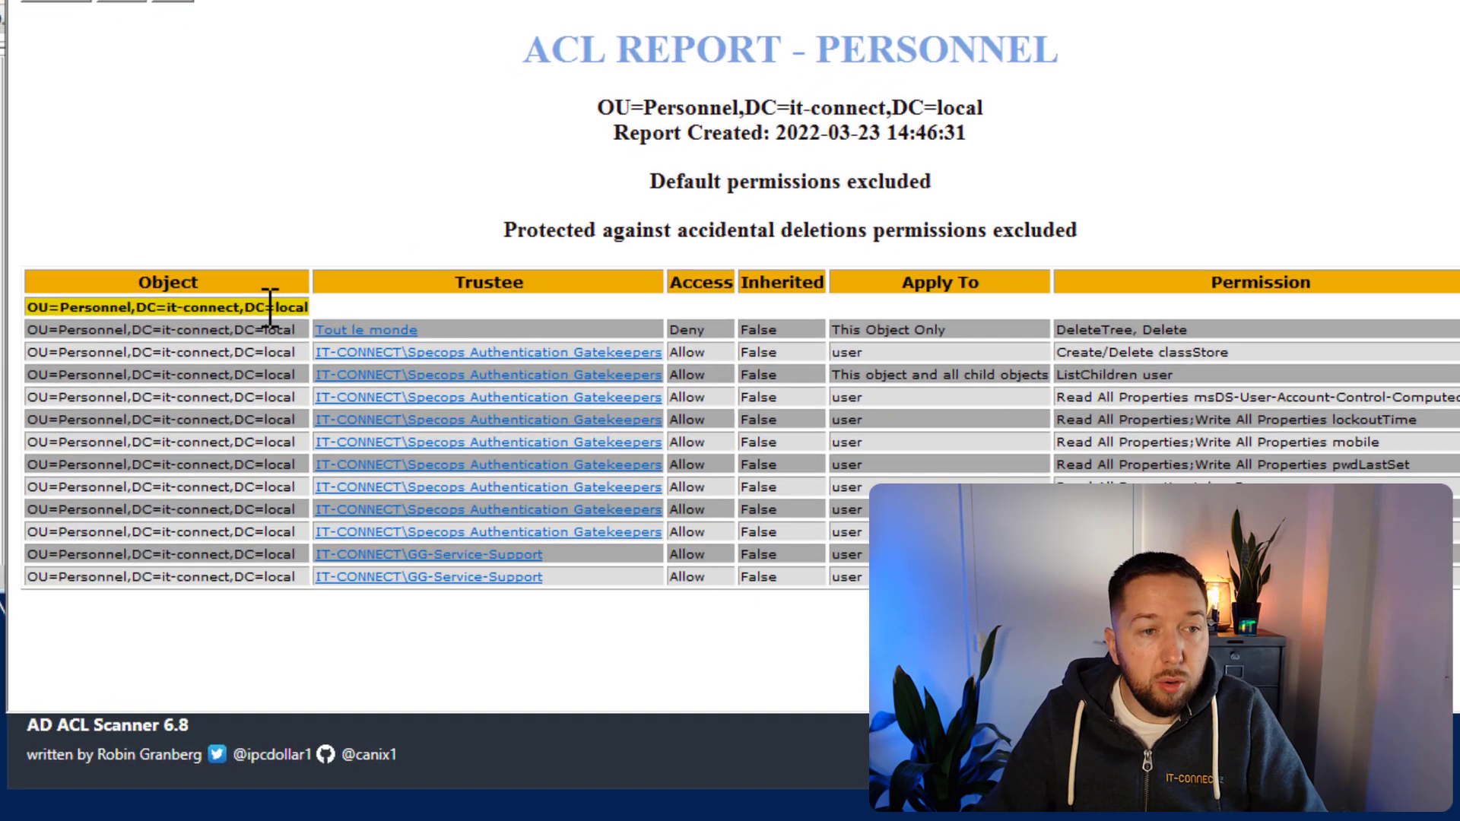
left_click_drag(278, 339, 43, 338)
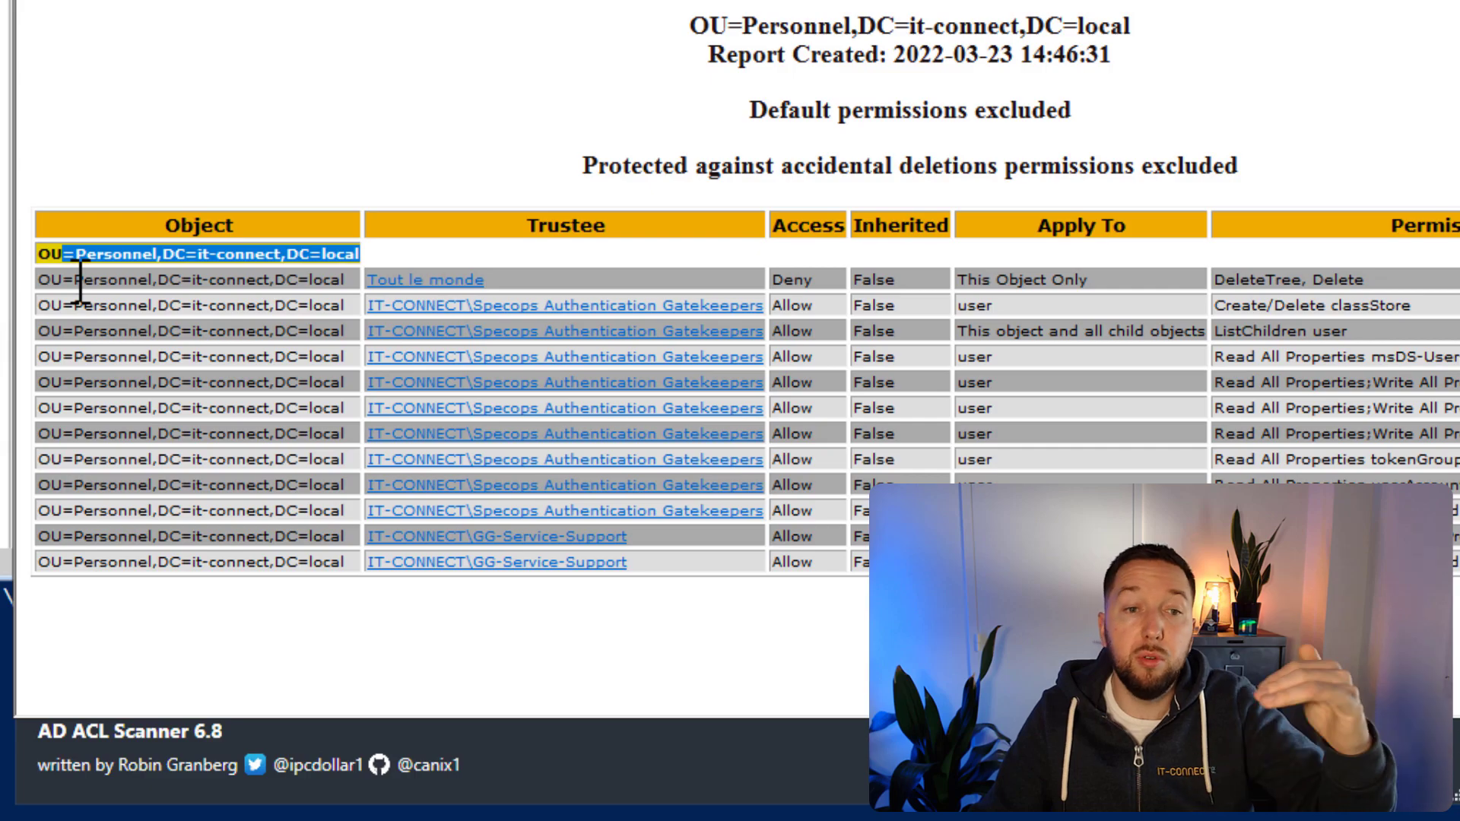
left_click(704, 616)
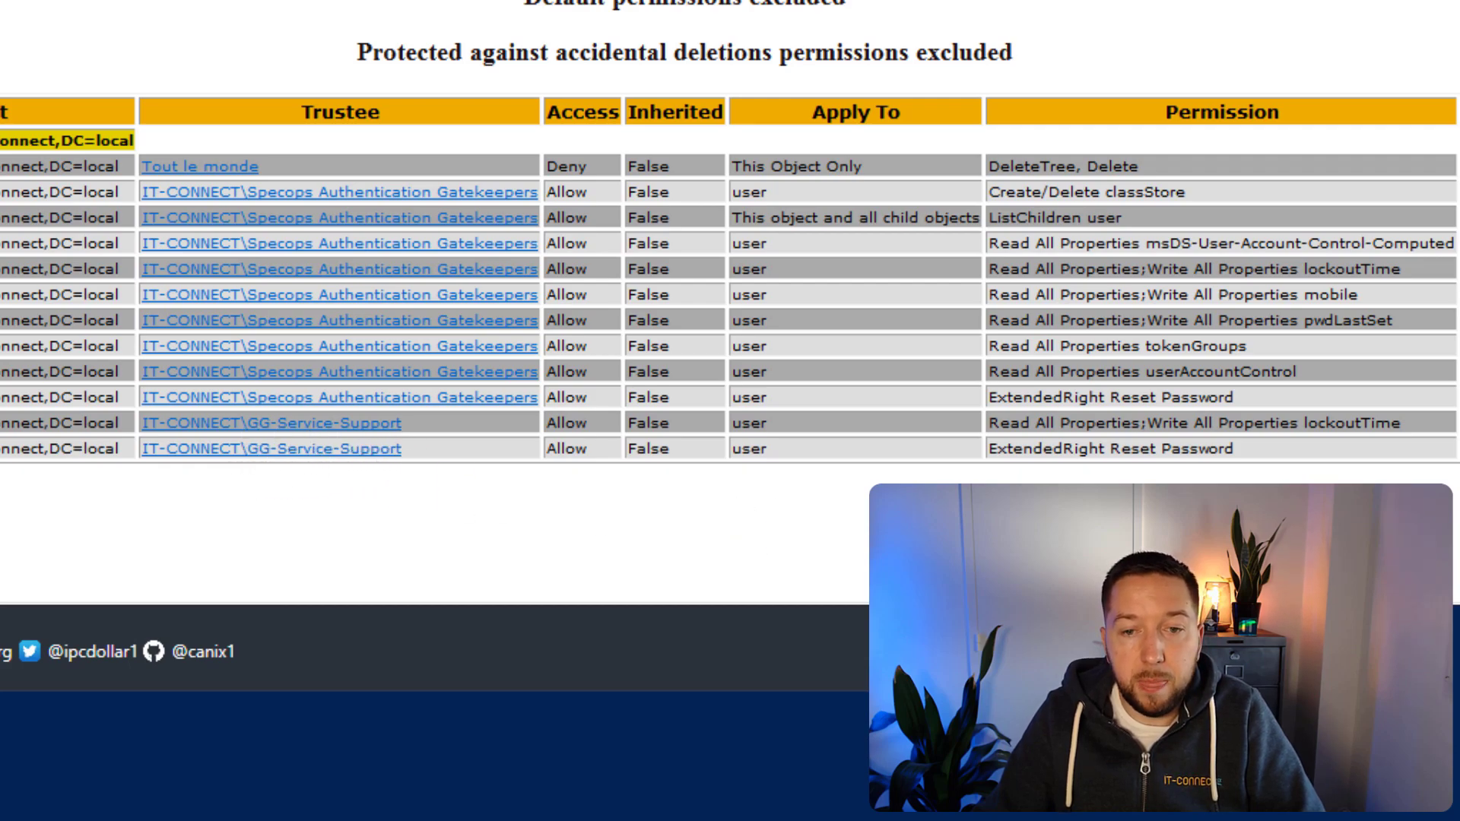
left_click_drag(992, 419, 1403, 424)
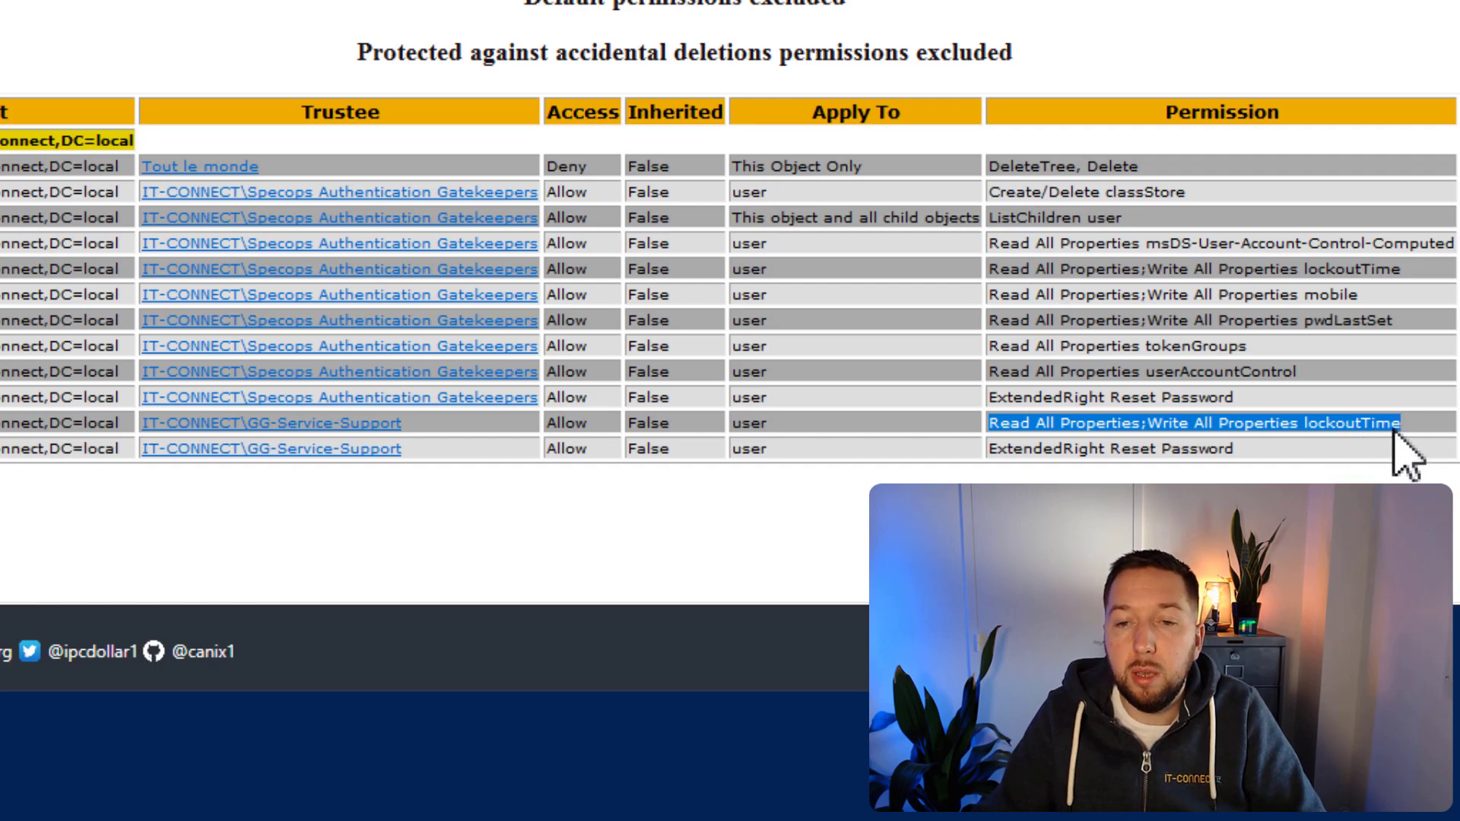
left_click(1284, 449)
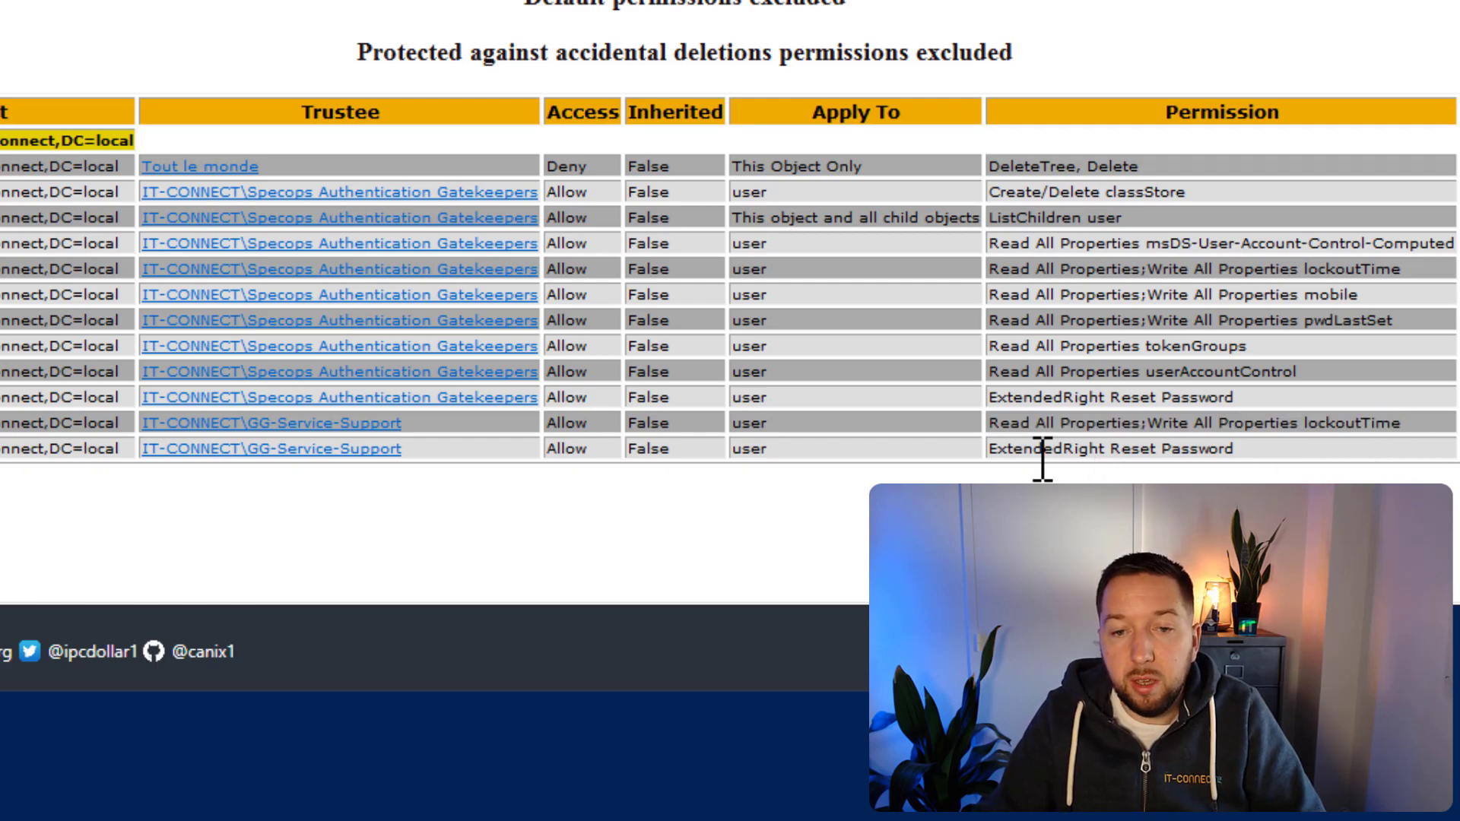
left_click_drag(996, 448, 1271, 455)
left_click(1275, 455)
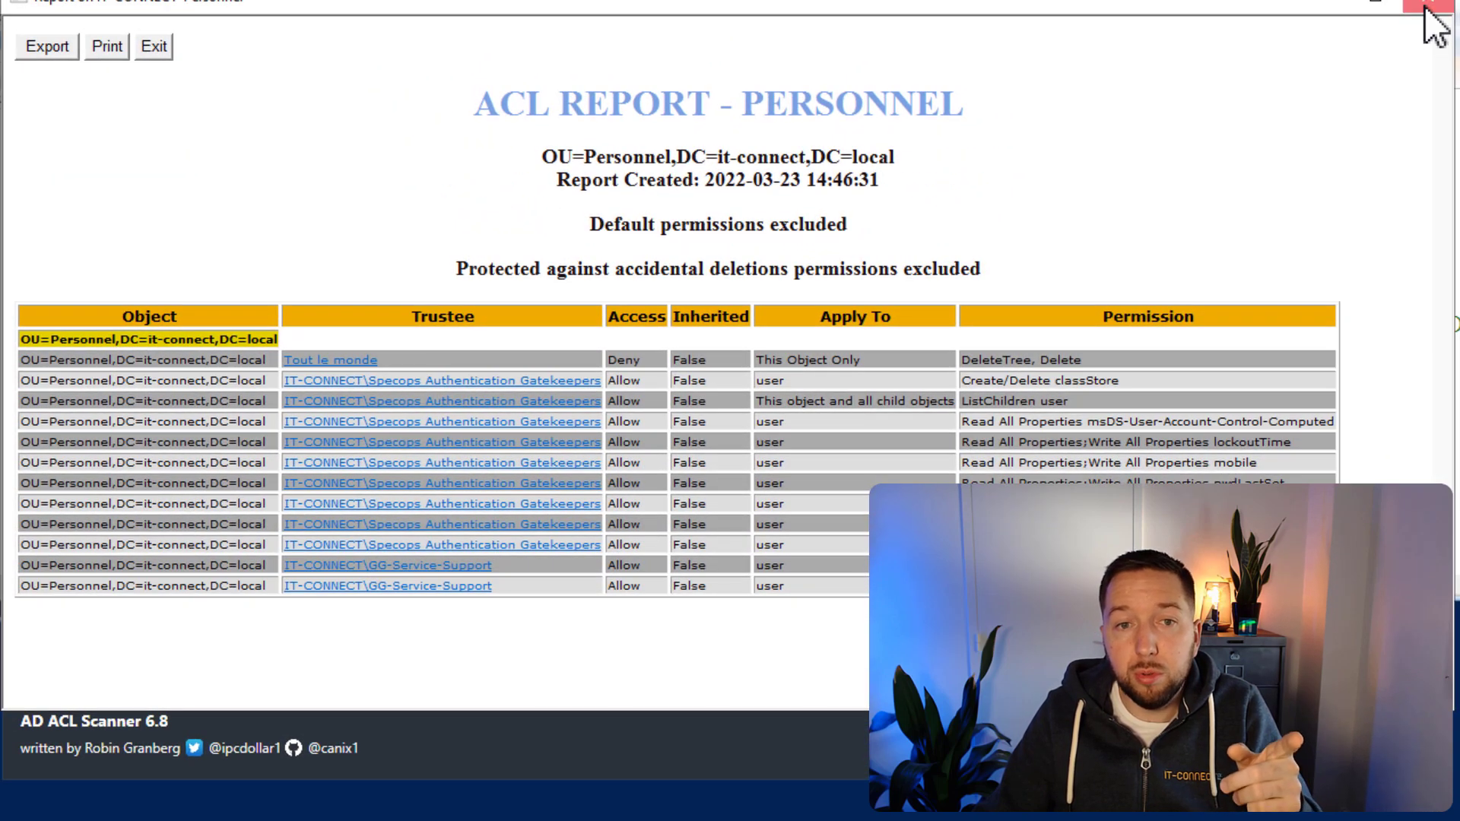
left_click(1427, 9)
Step: Scan DC=it-connect,DC=local at One Level depth and review the permissions listed per OU in the maximized report
left_click(146, 365)
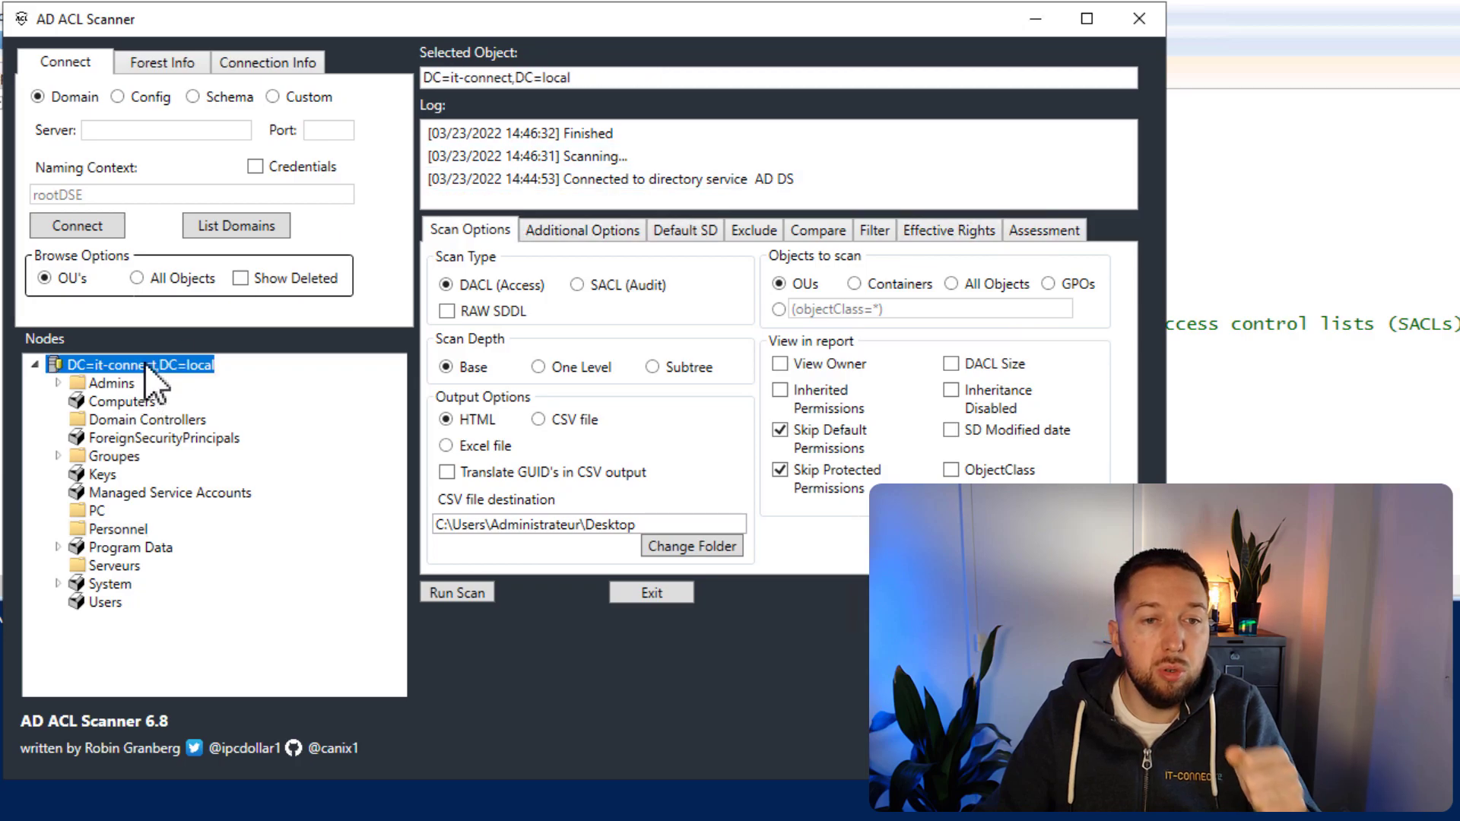
left_click(544, 370)
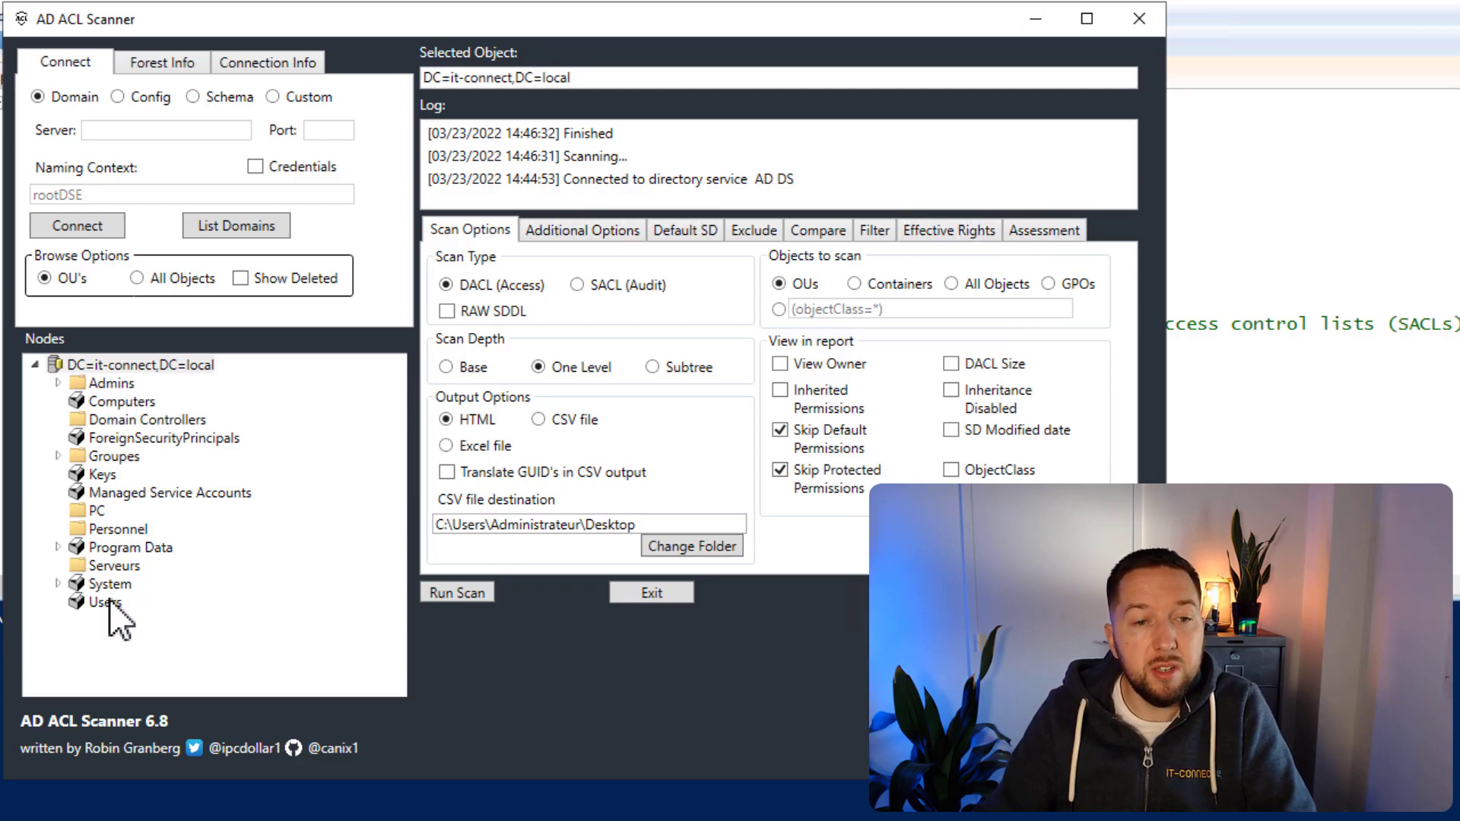
left_click(448, 593)
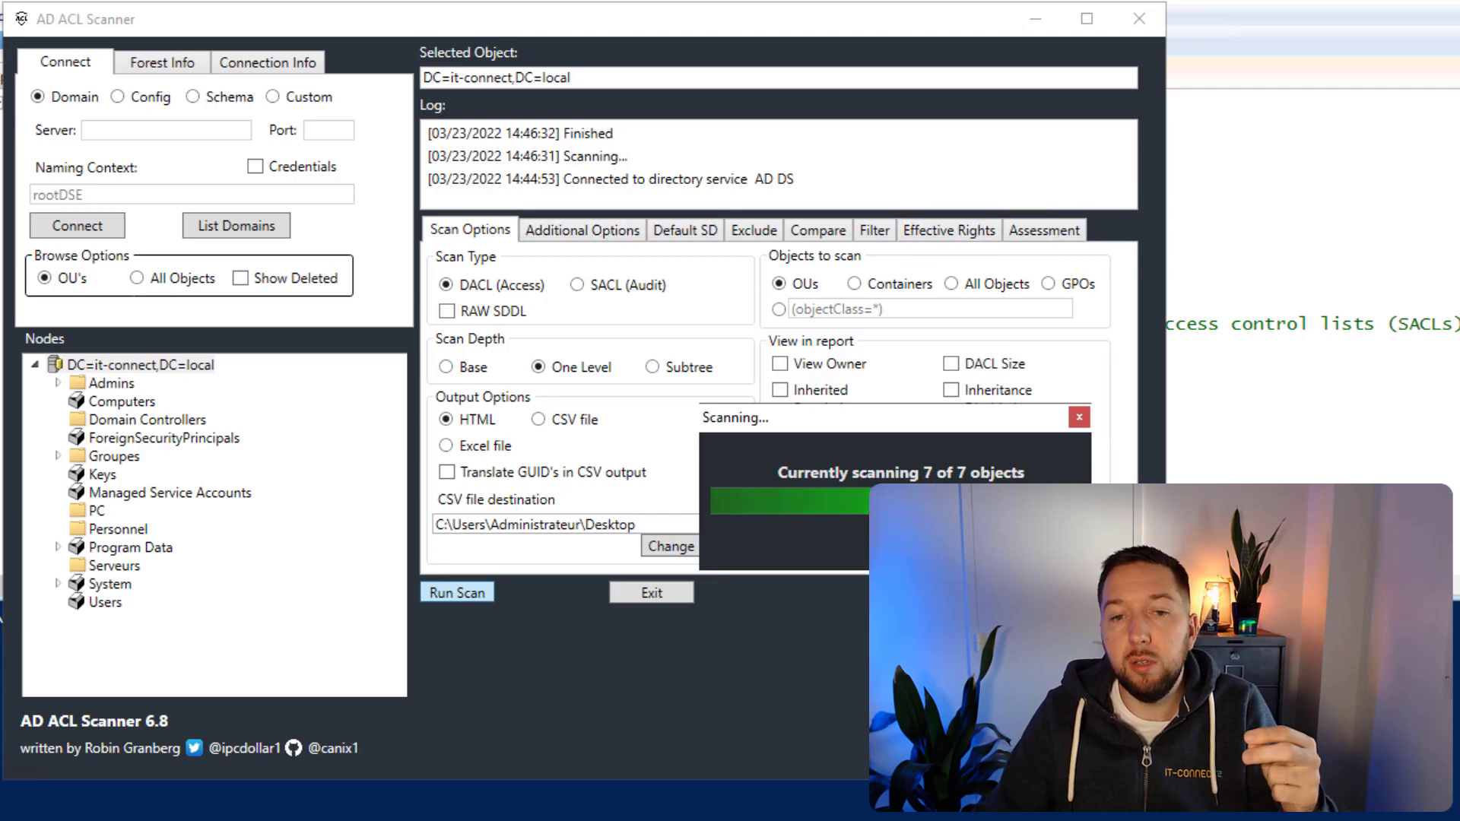
double_click(863, 200)
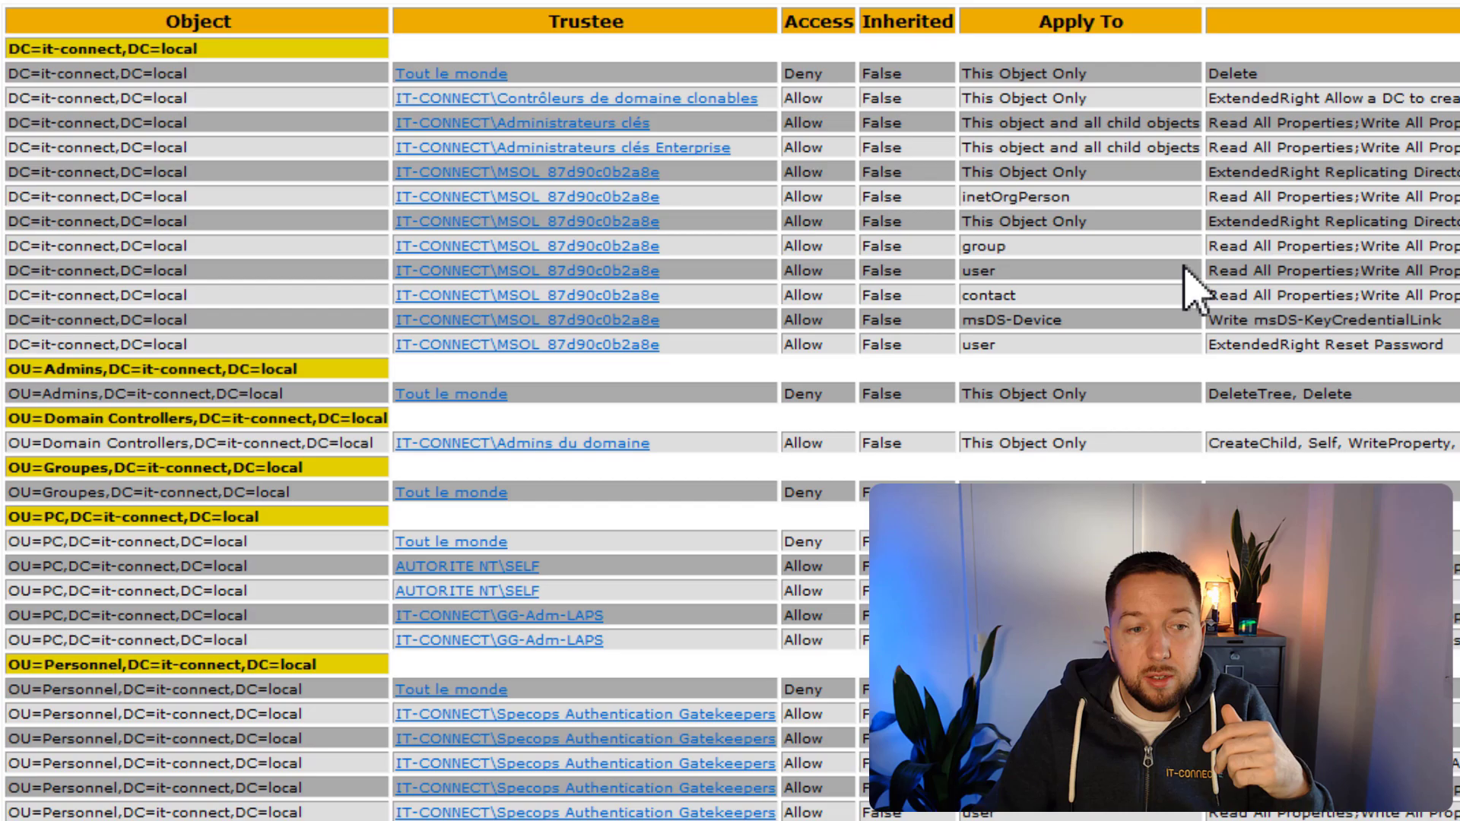
scroll(1141, 278, "down", 2)
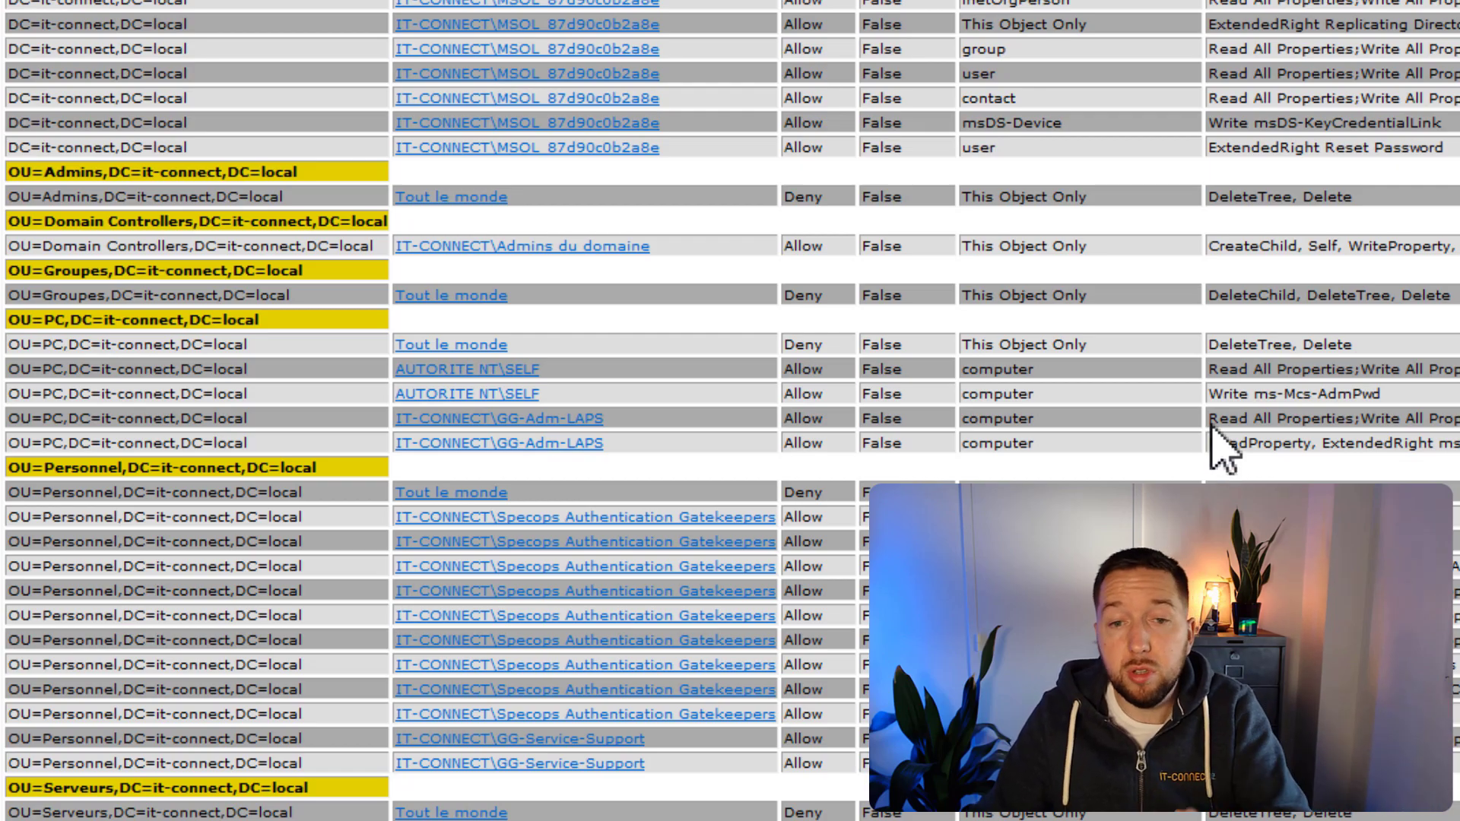
Step: Enable color coded criticality for the scan reports and view the color legend of permission criticality levels
scroll(1216, 437, "up", 3)
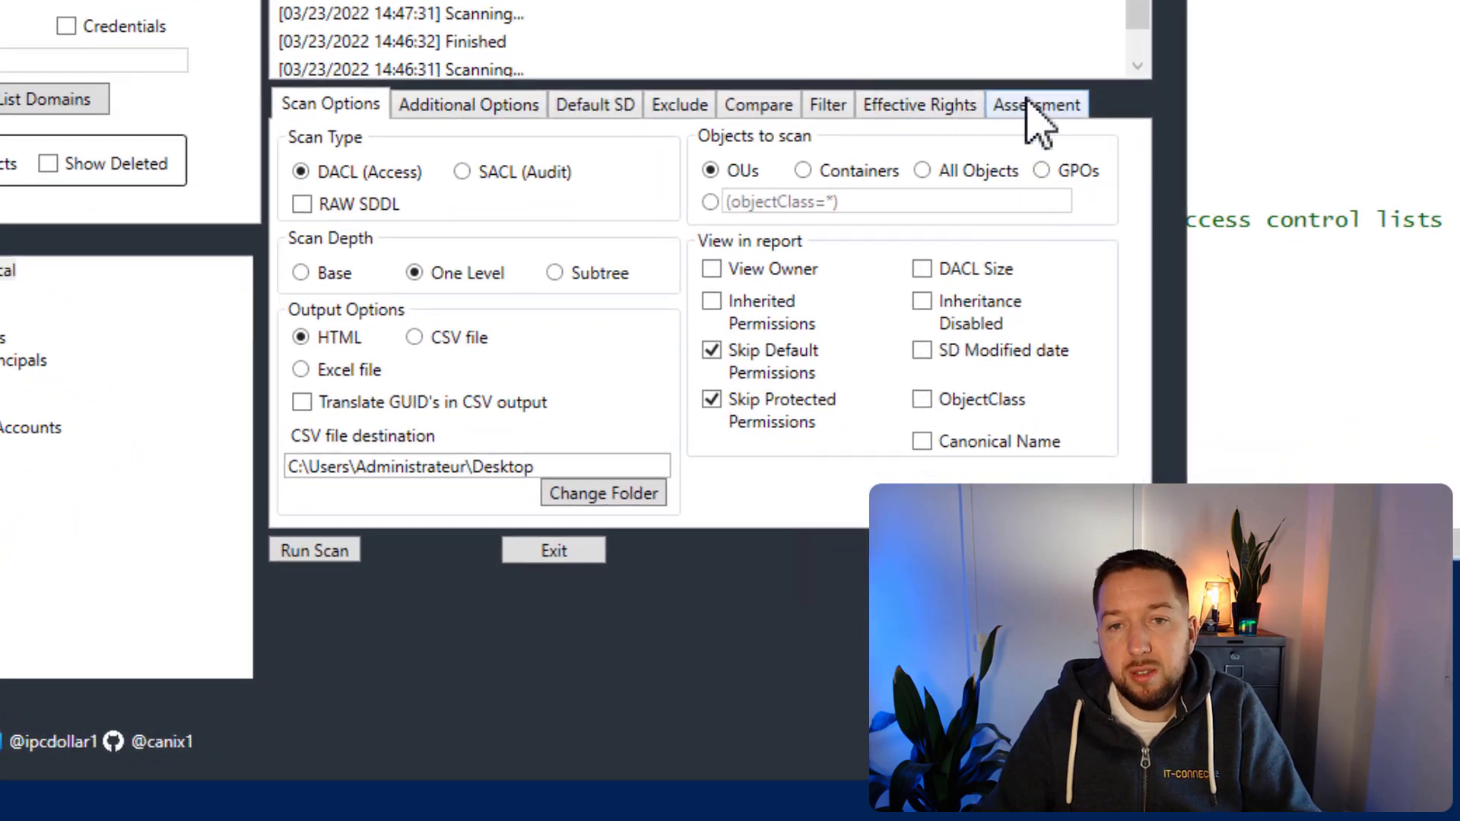
left_click(1028, 105)
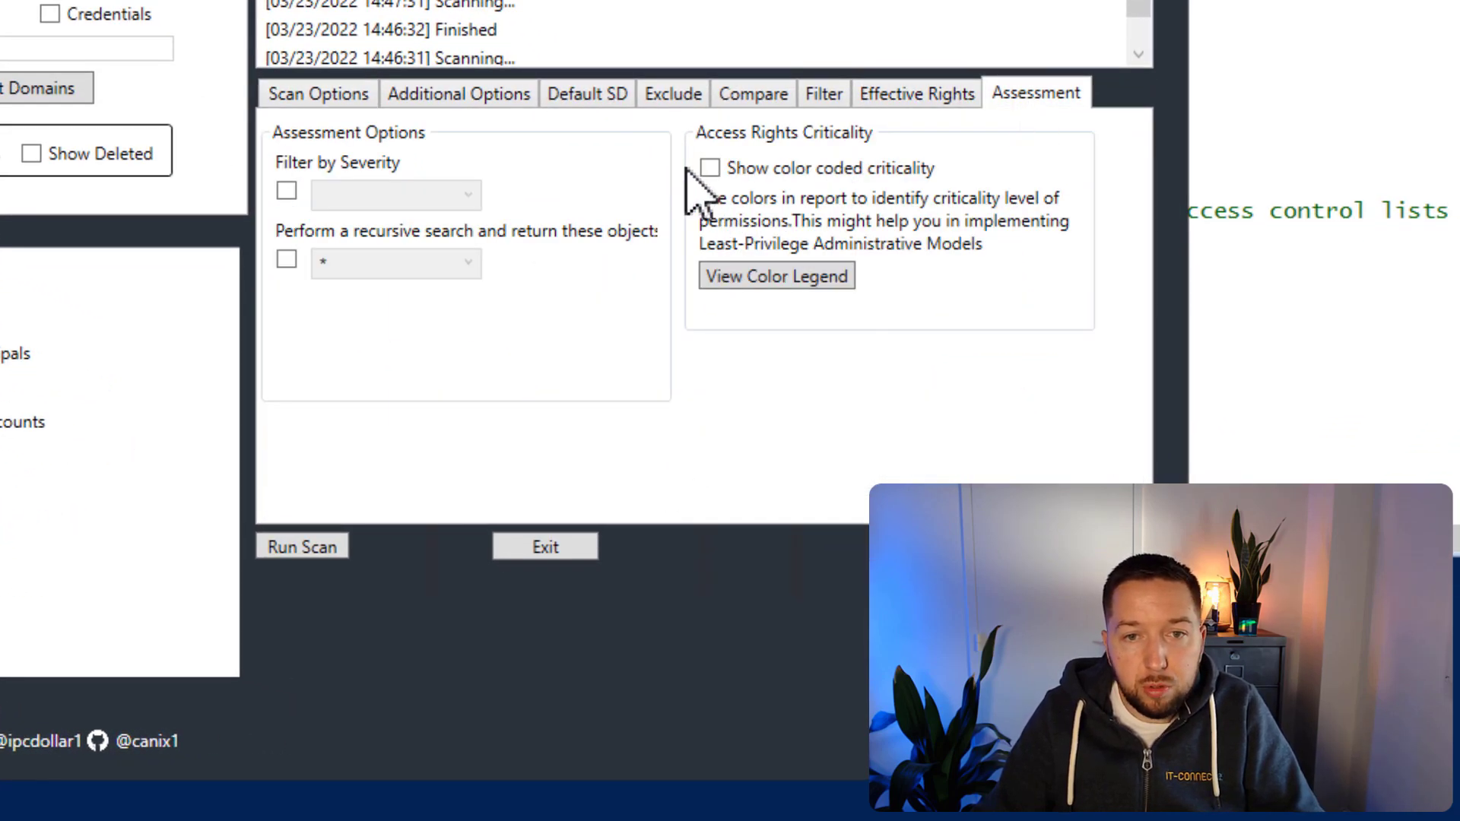
left_click(710, 169)
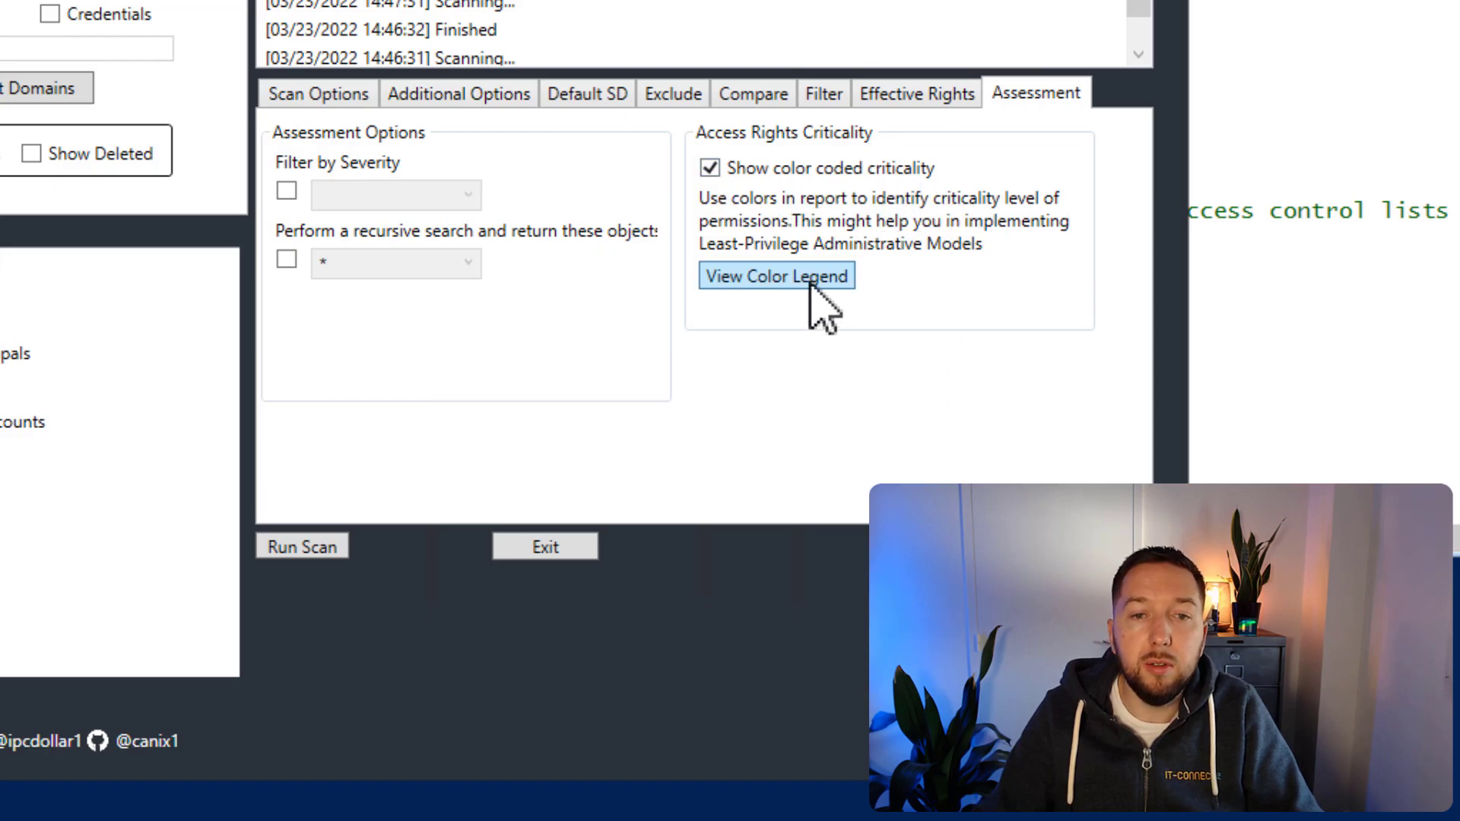
left_click(726, 278)
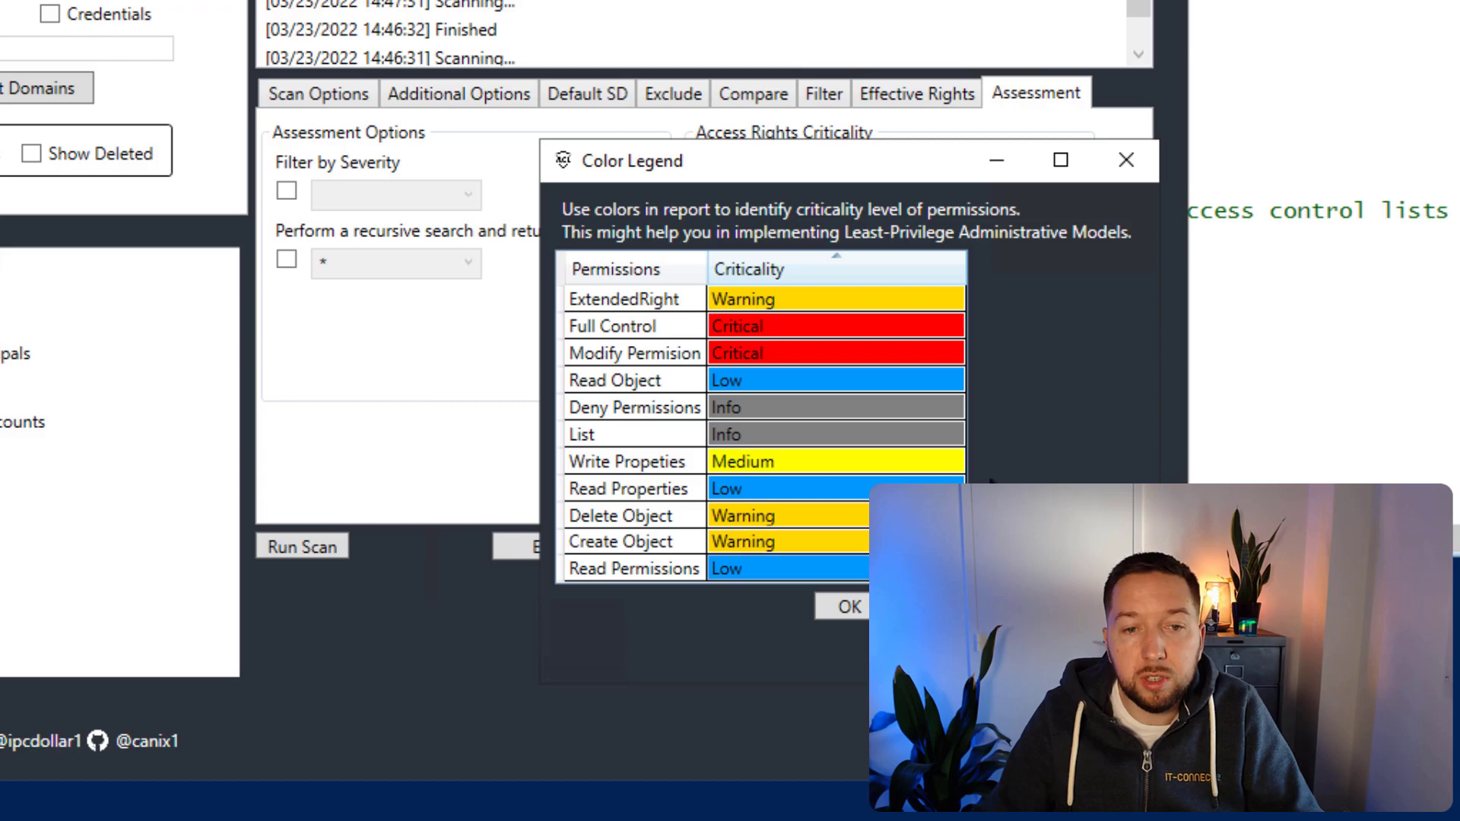
left_click(1125, 162)
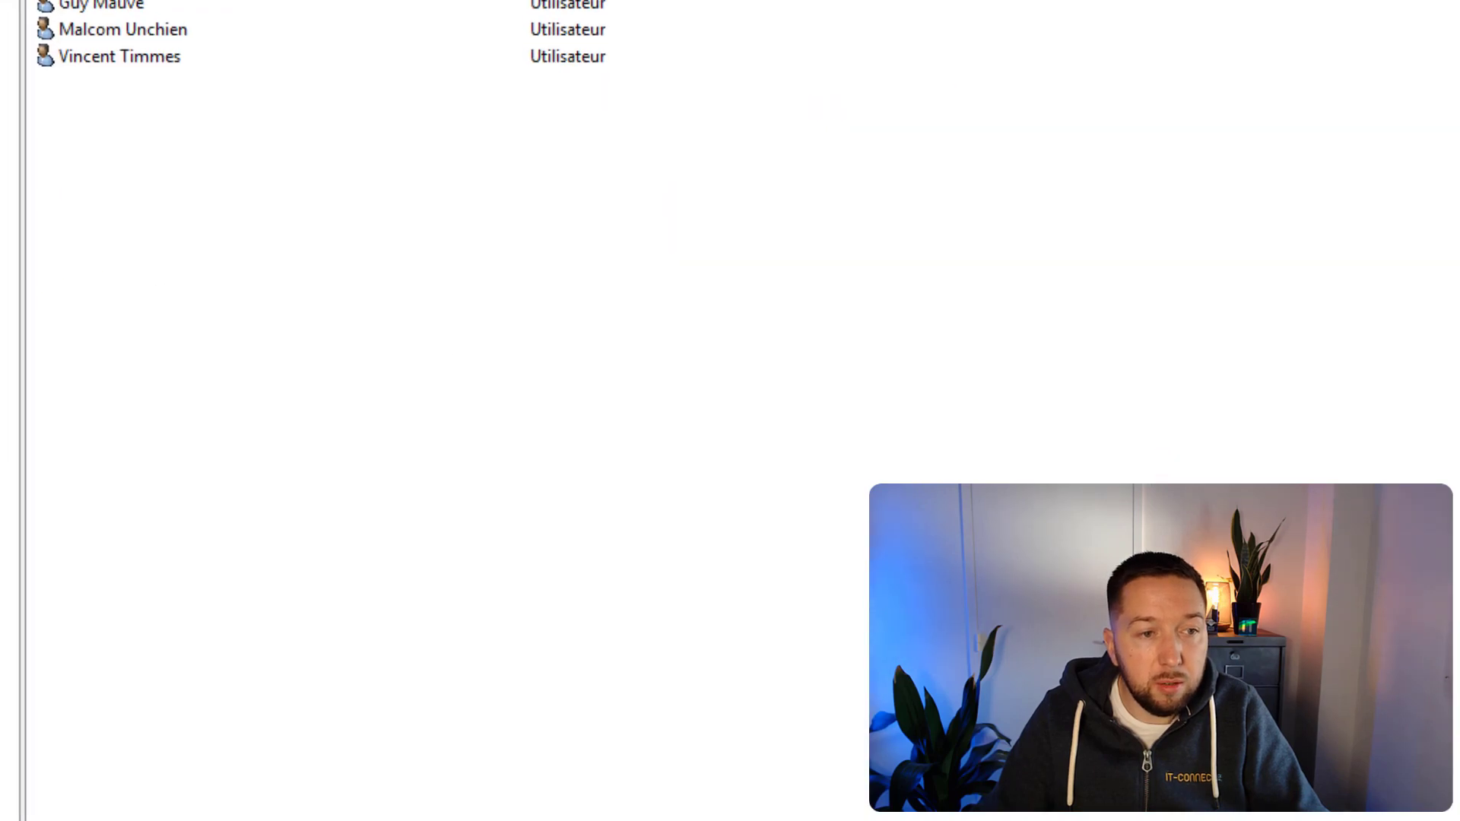
Step: Switch to Active Directory Users and Computers and allow GG-Service-Support full control (Contrôle total) on the Personnel OU
right_click(26, 388)
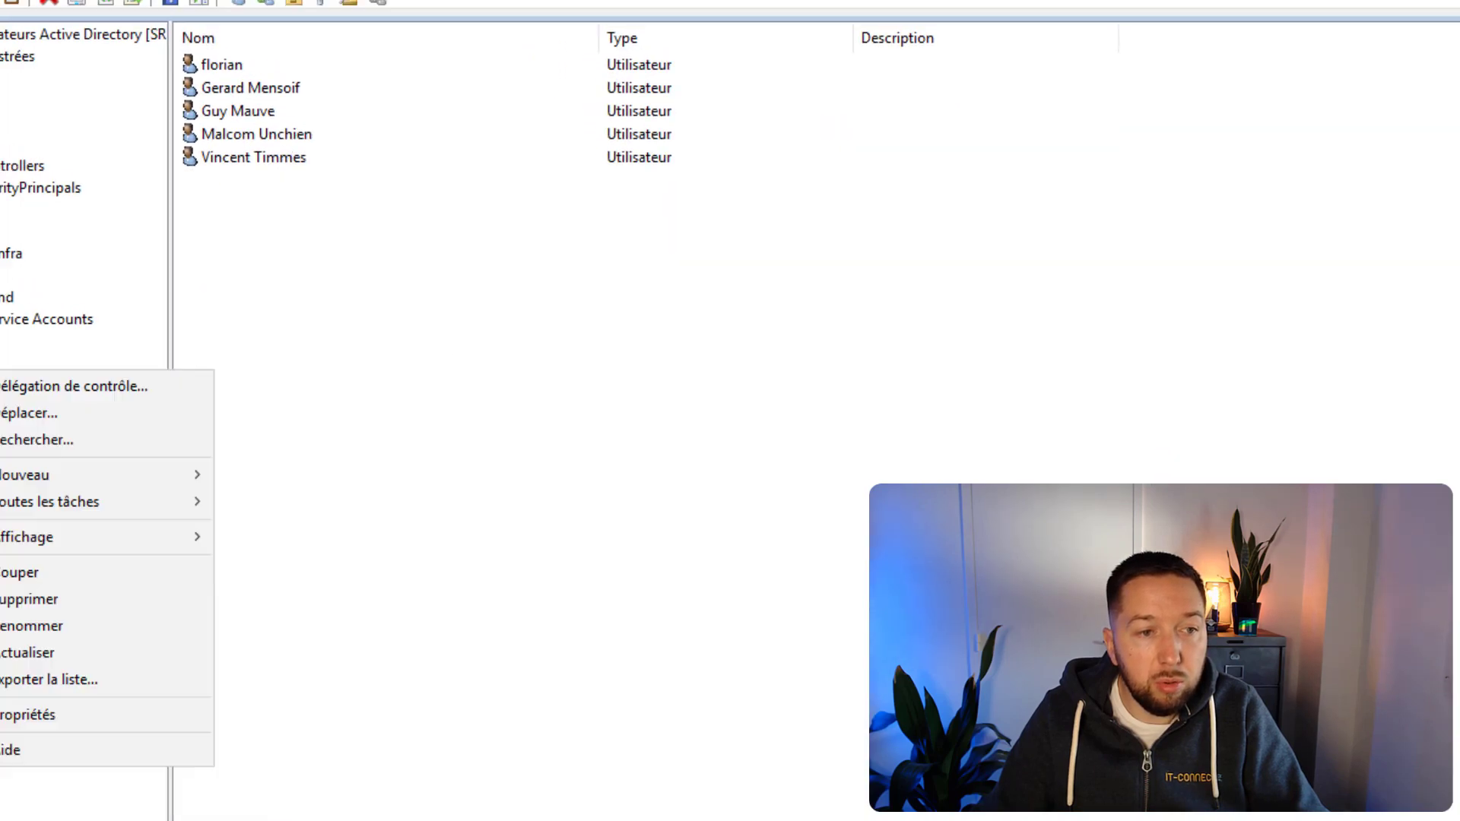
left_click(103, 717)
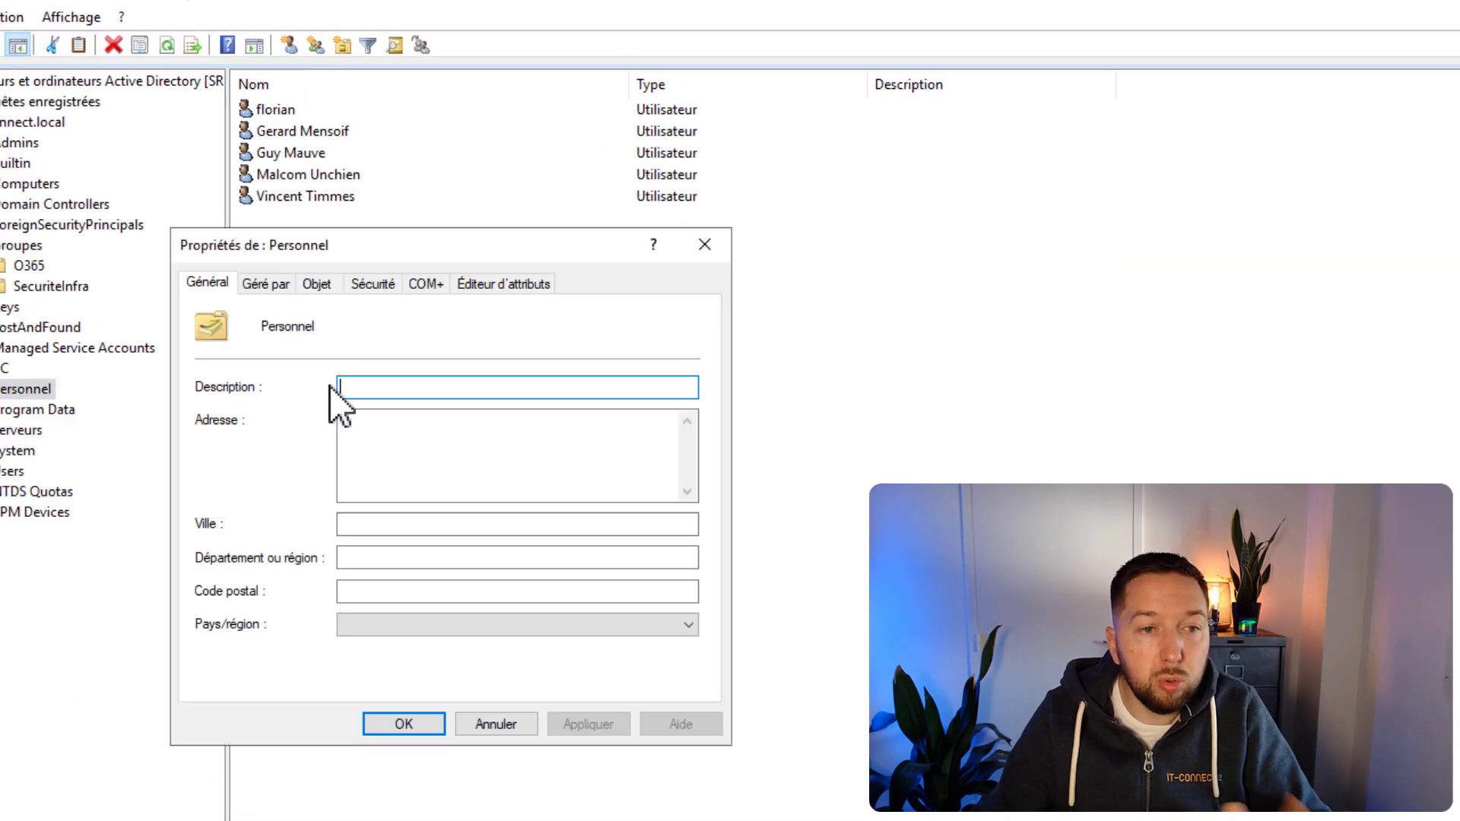
left_click(371, 284)
scroll(342, 403, "down", 1)
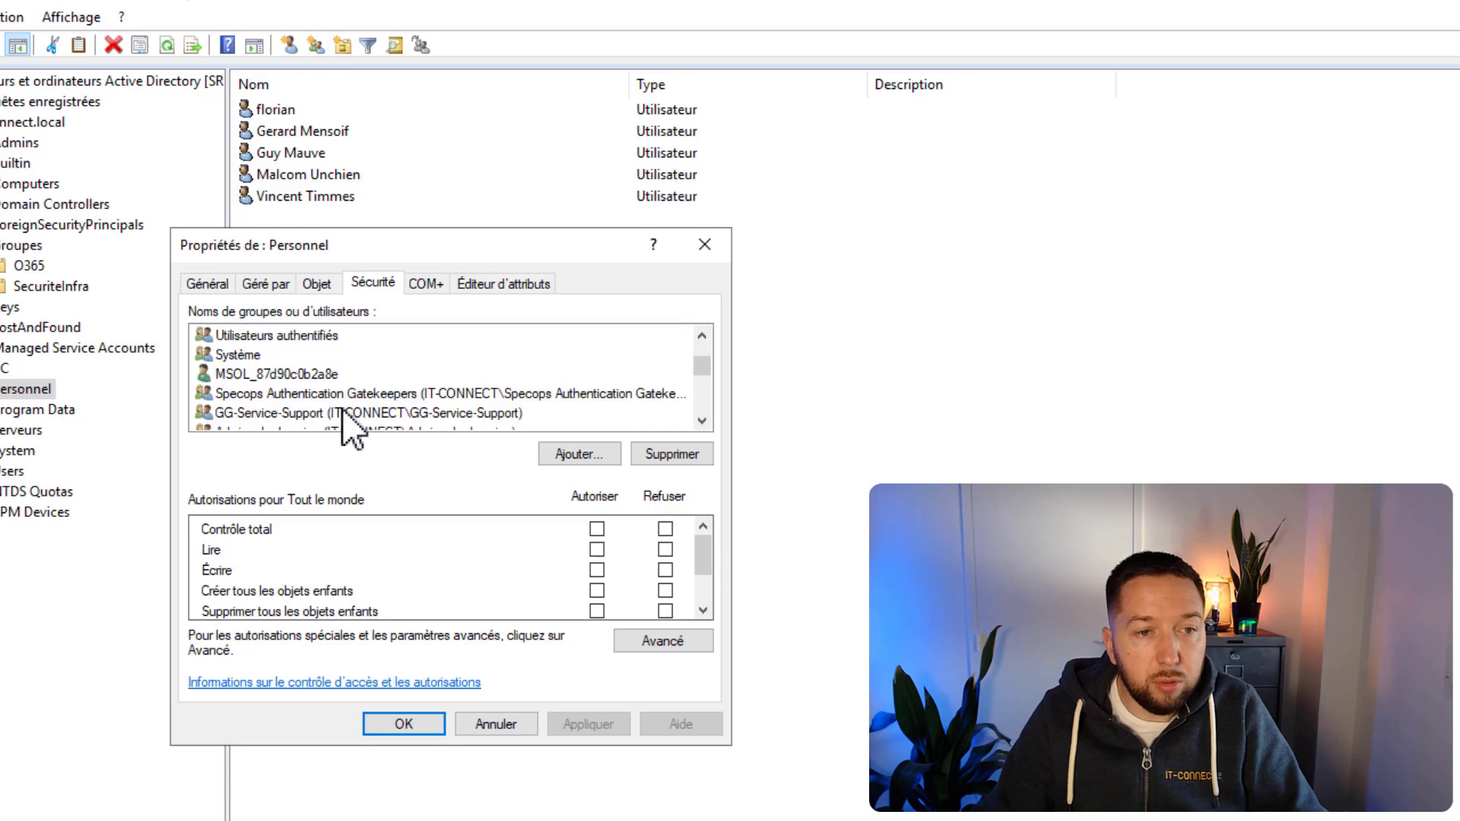
left_click(327, 412)
left_click(596, 529)
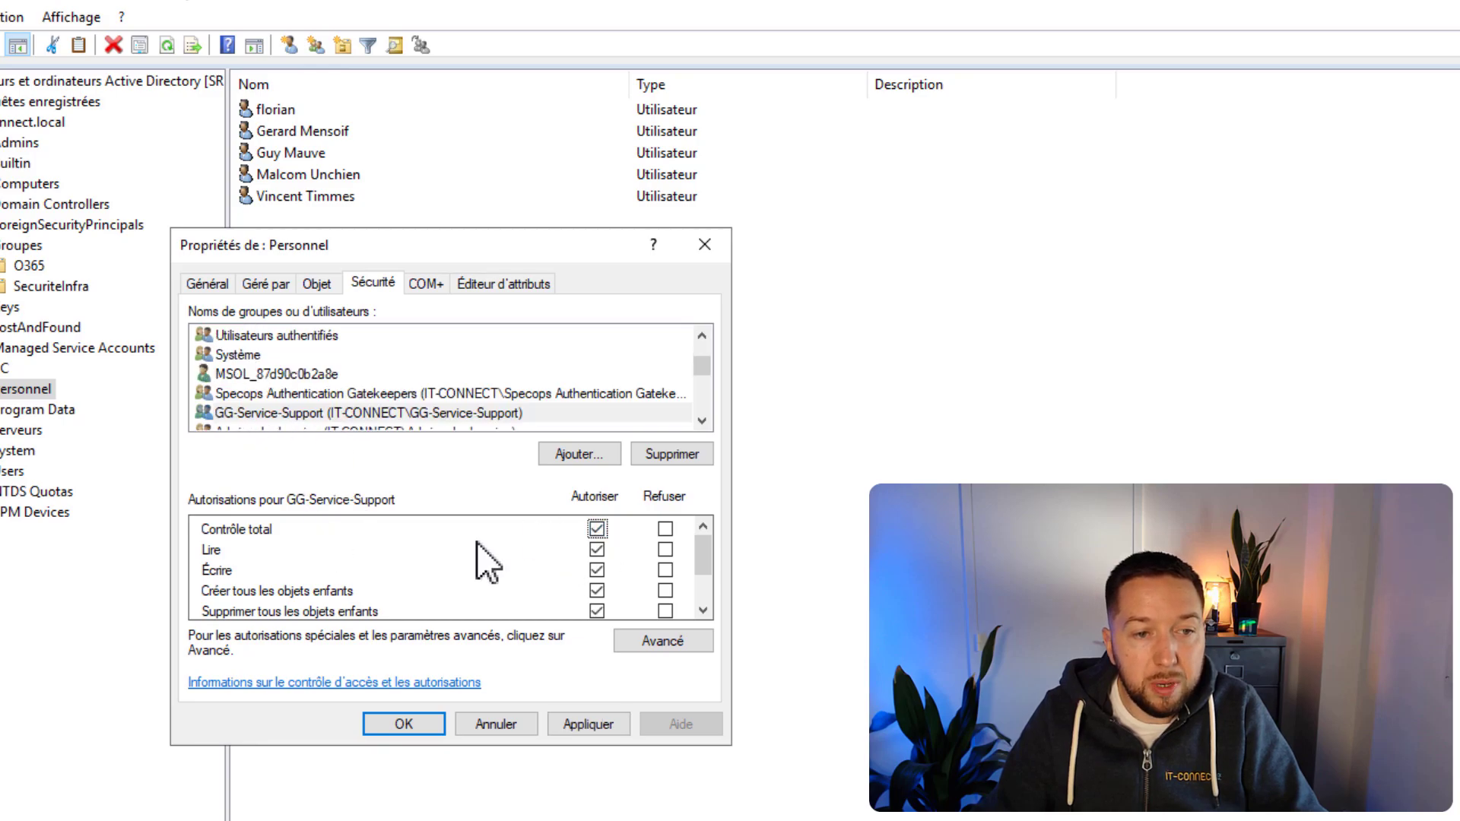
left_click(588, 726)
left_click(409, 723)
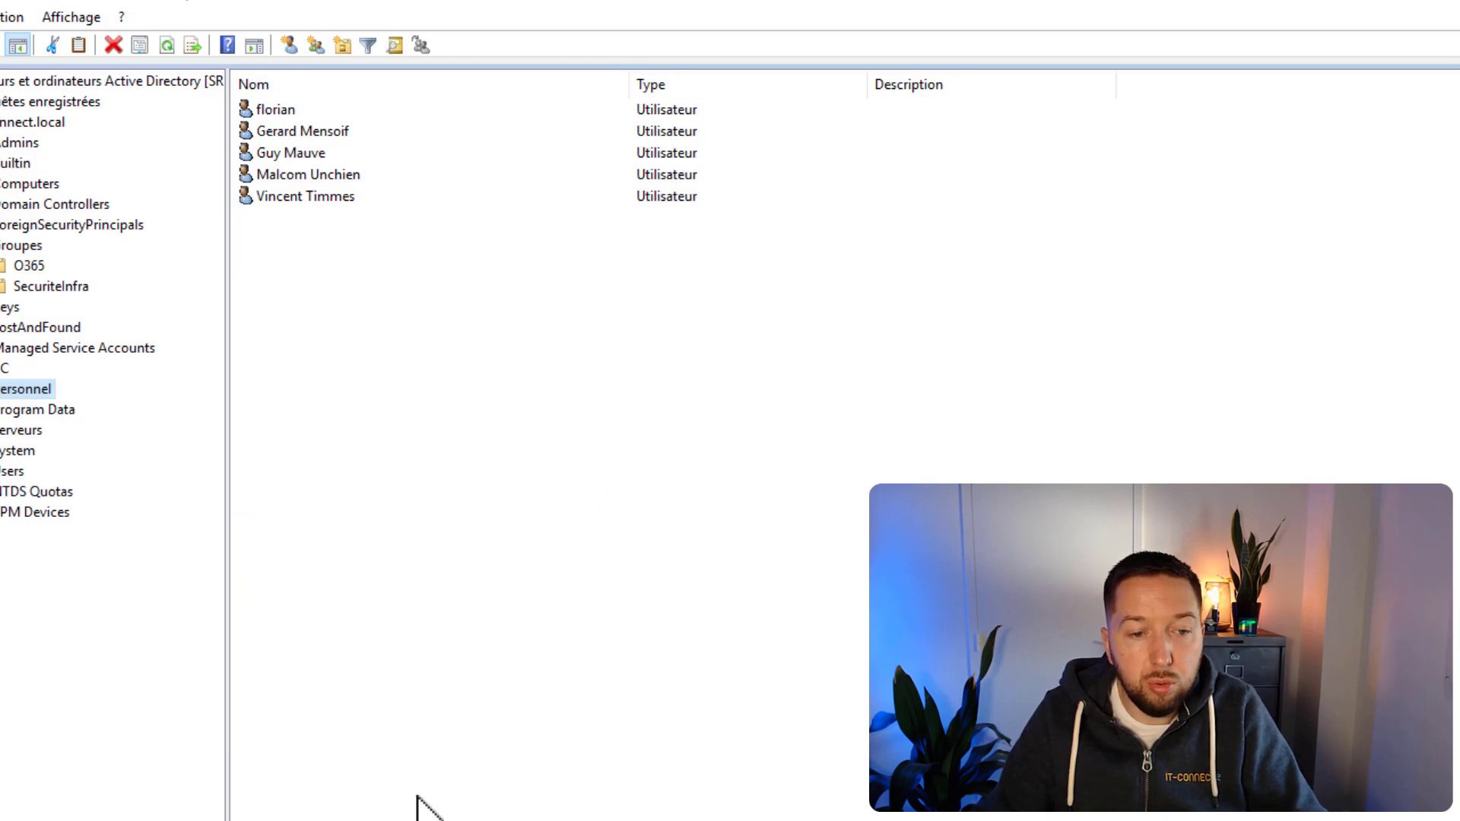
Step: Switch back to AD ACL Scanner, scan the Personnel OU at Base depth, and review the criticality report
key("alt+Tab")
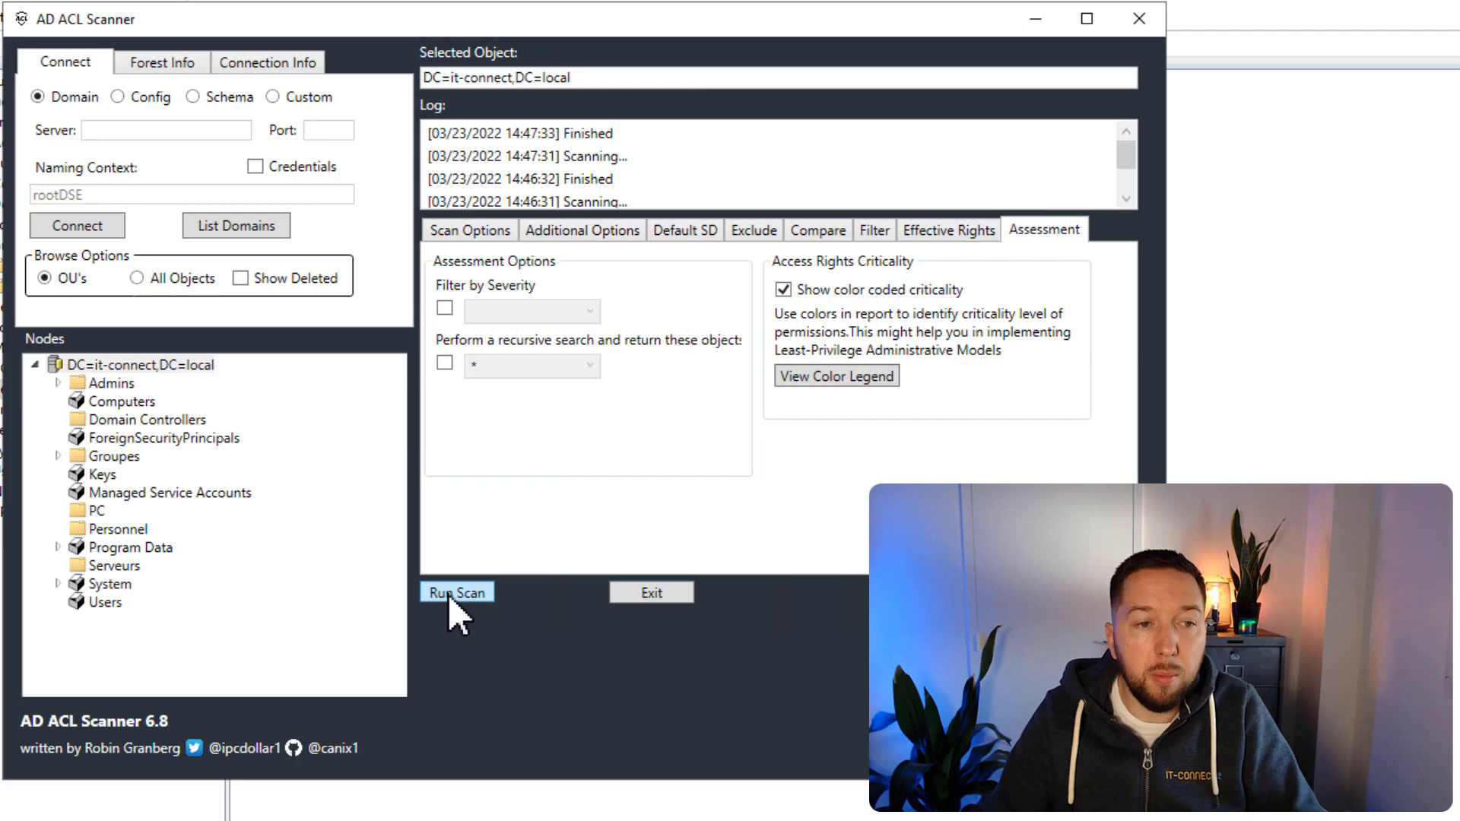
left_click(458, 235)
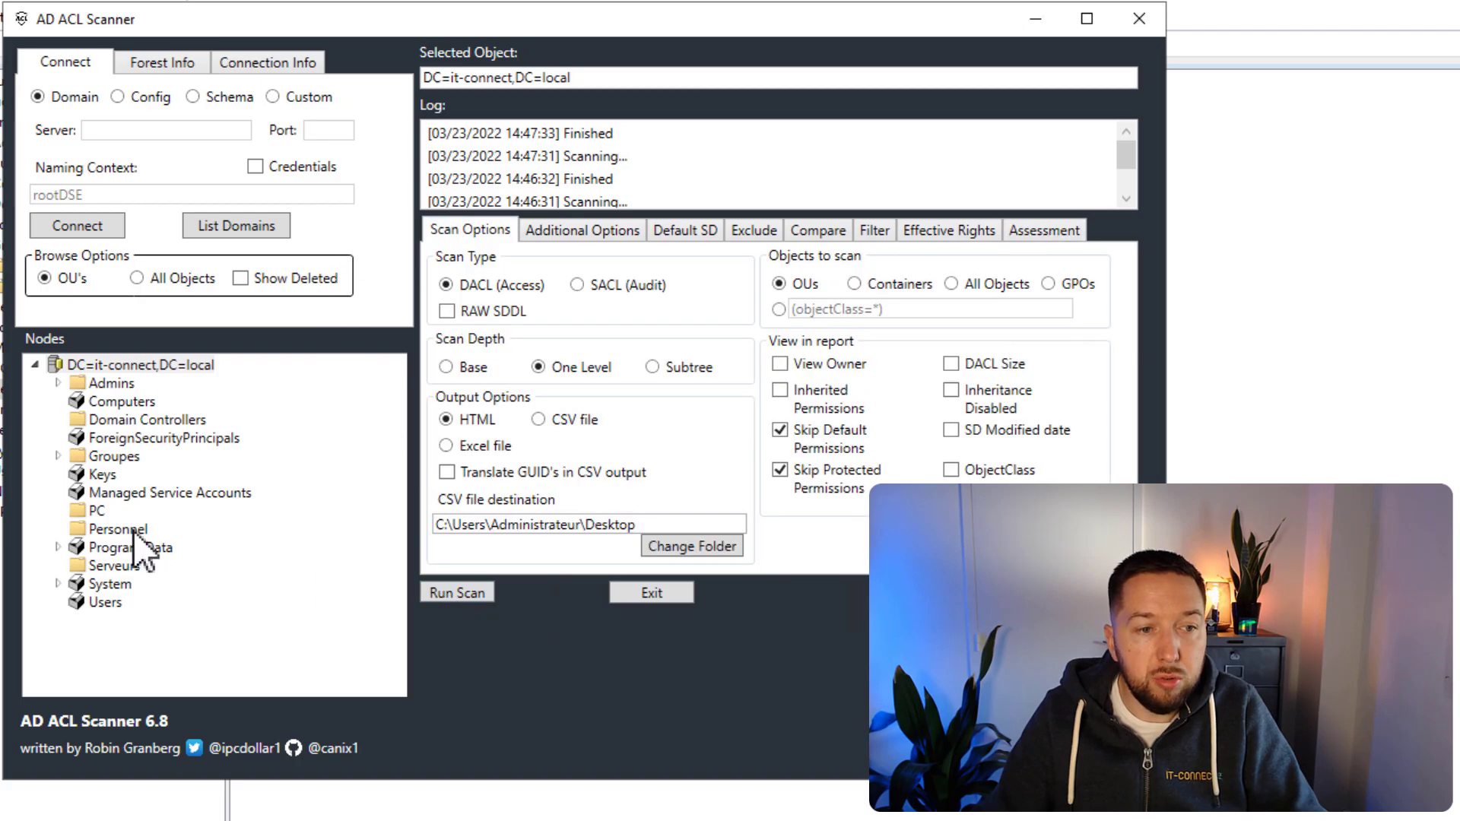
left_click(122, 530)
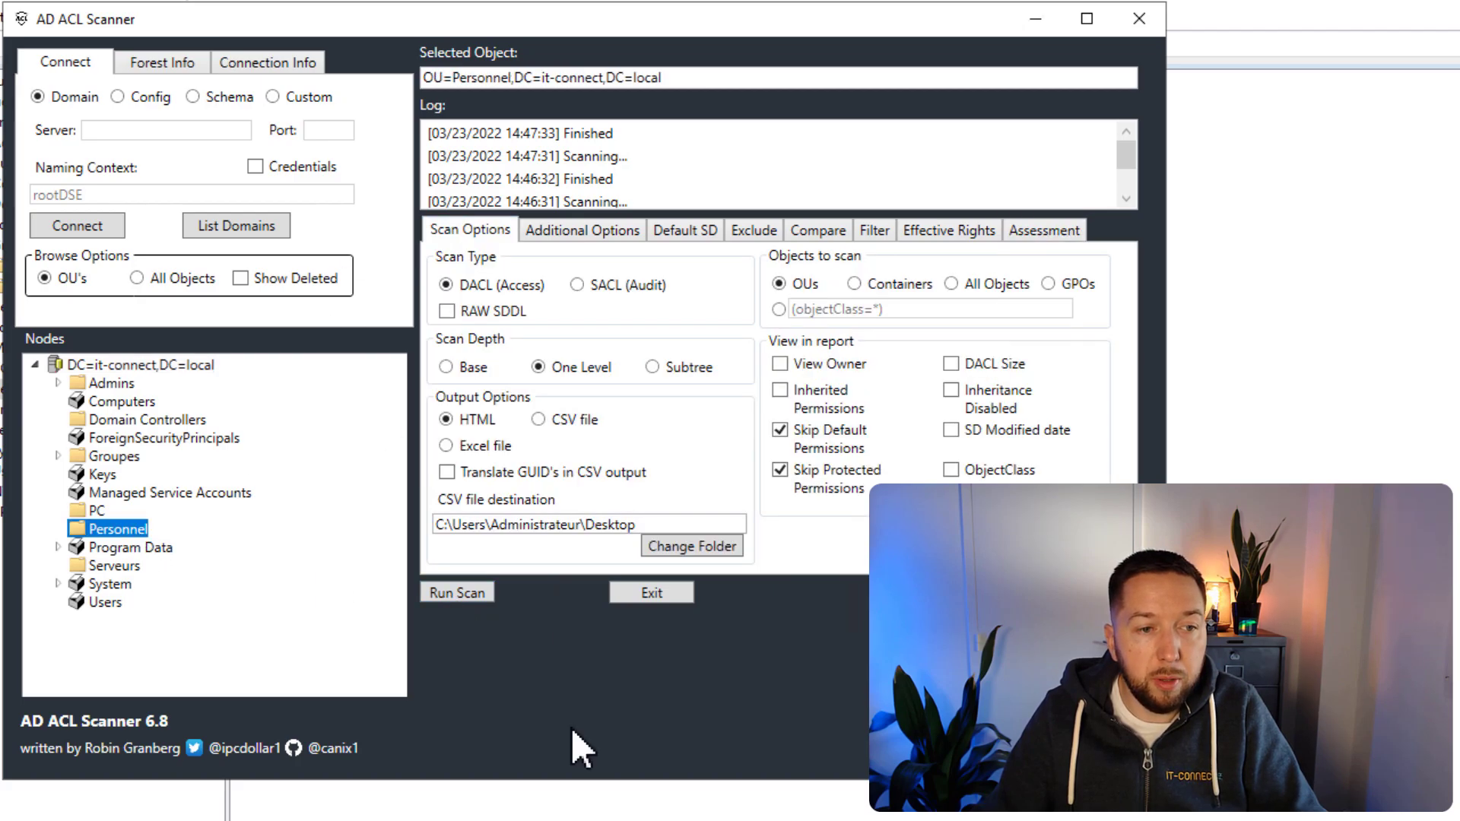
left_click(448, 594)
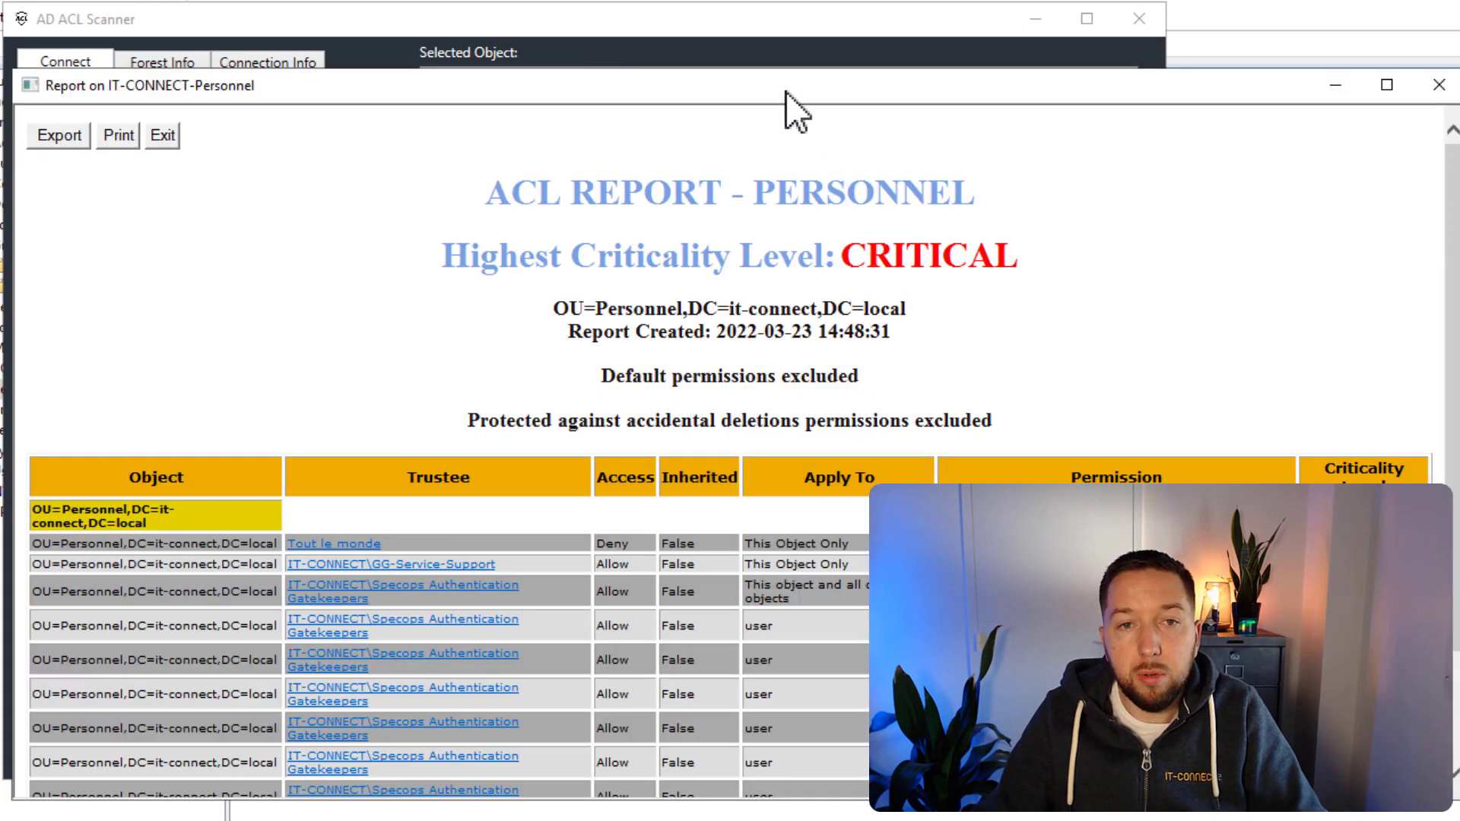
left_click_drag(726, 95, 658, 47)
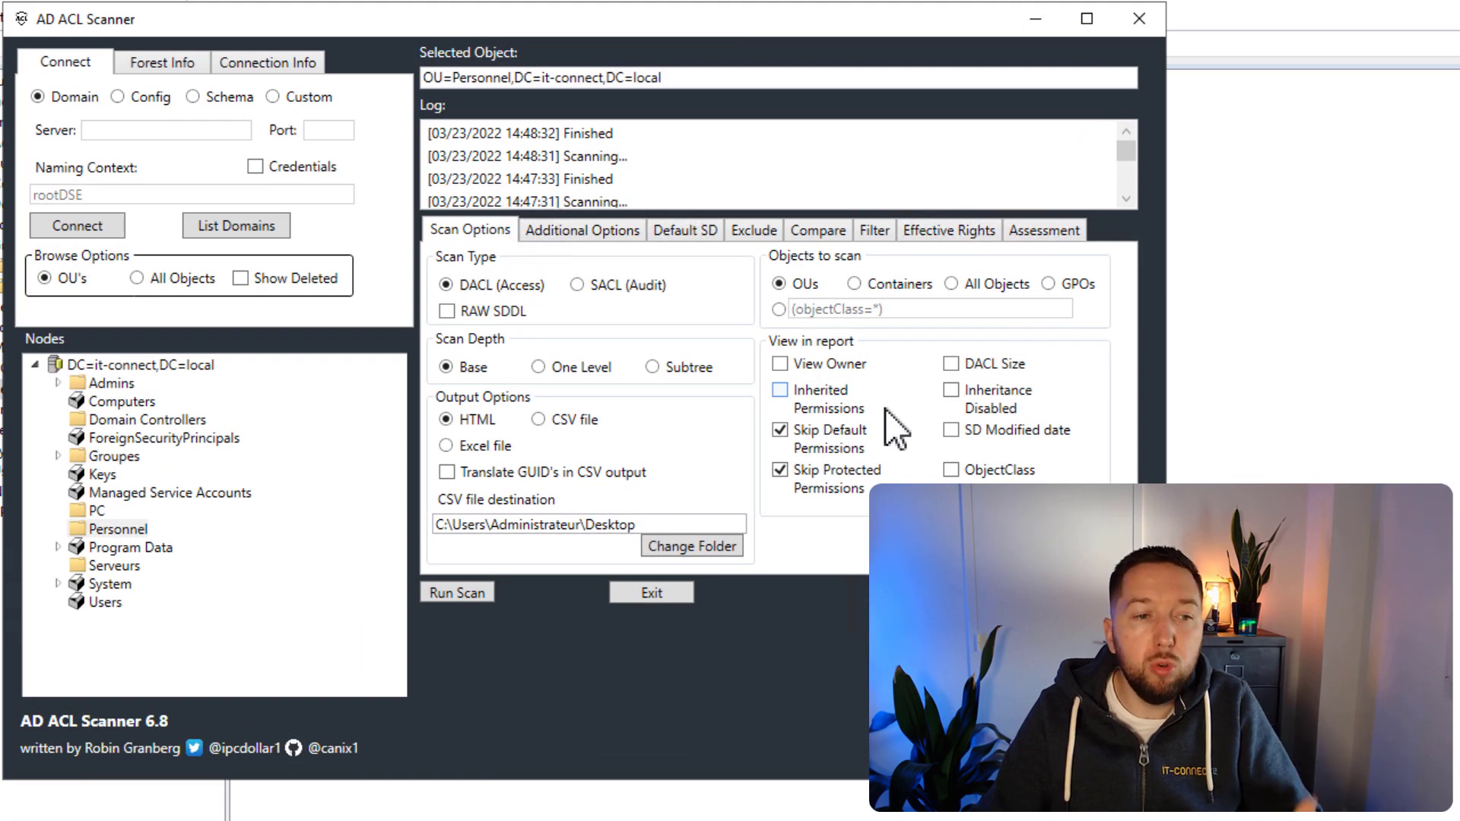
Step: Examine the options for comparing the current state with a CSV template, along with the CSV file output option
left_click(821, 232)
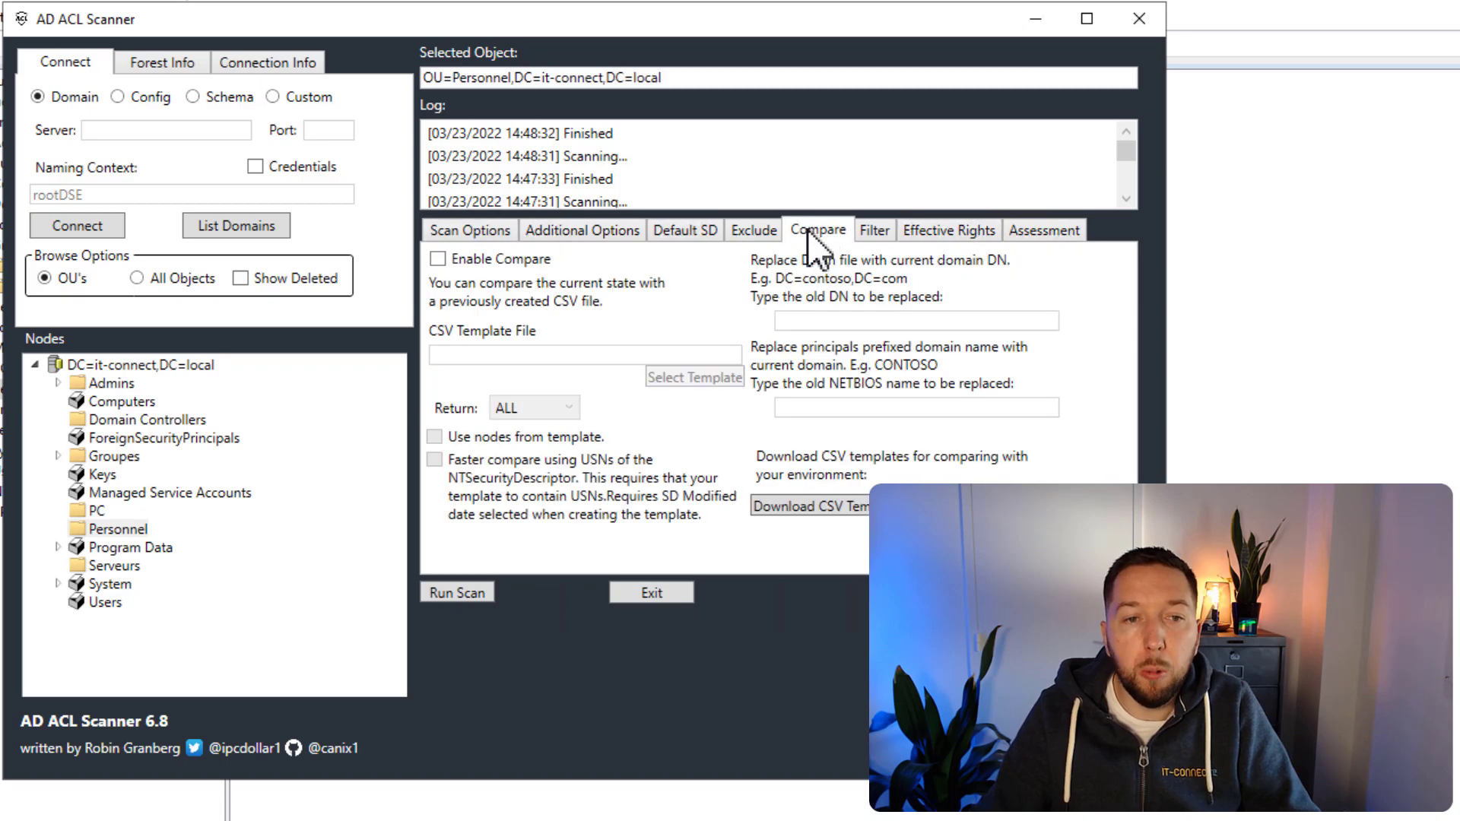
left_click(475, 233)
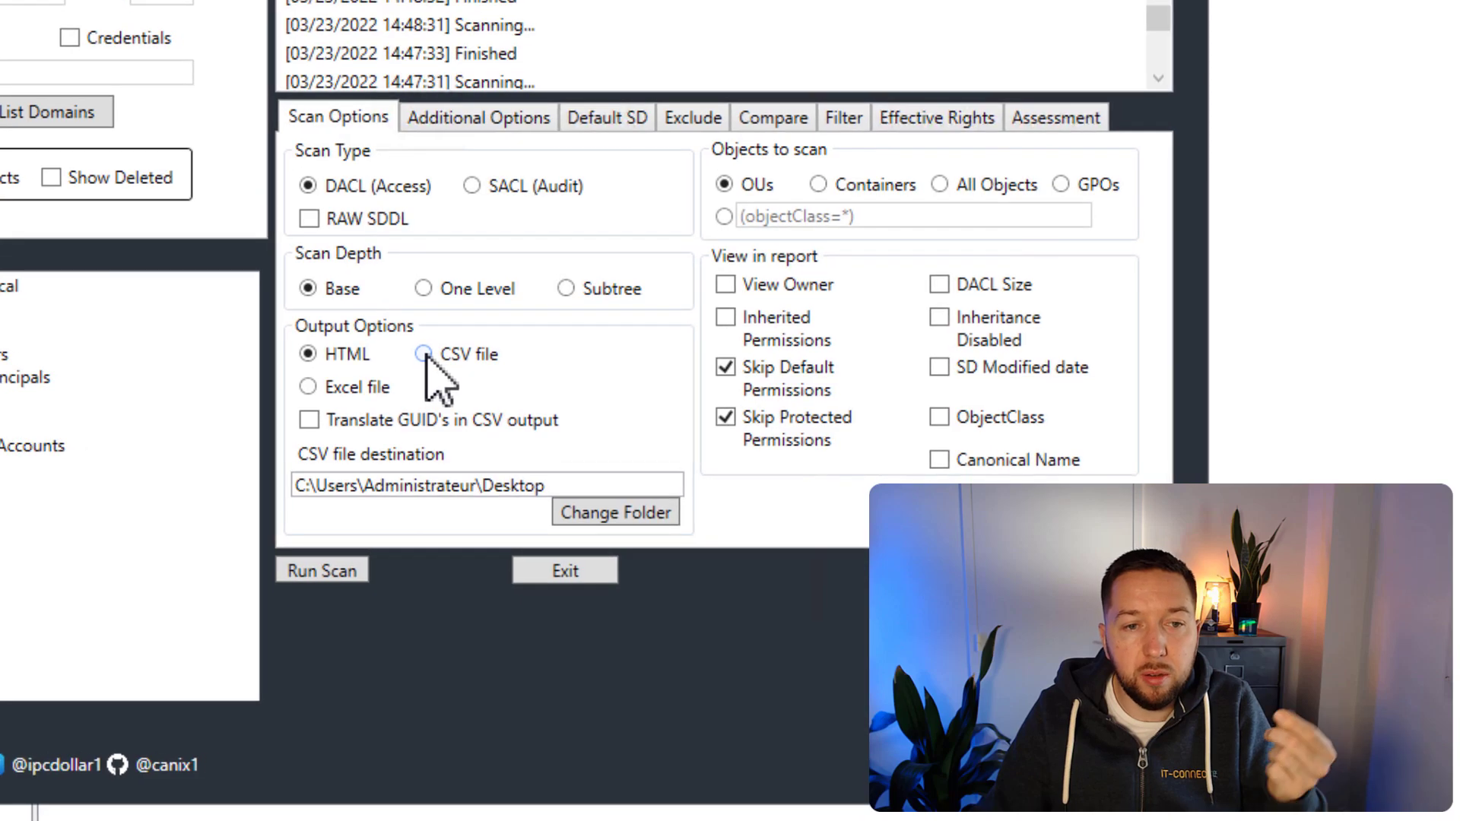
left_click(760, 137)
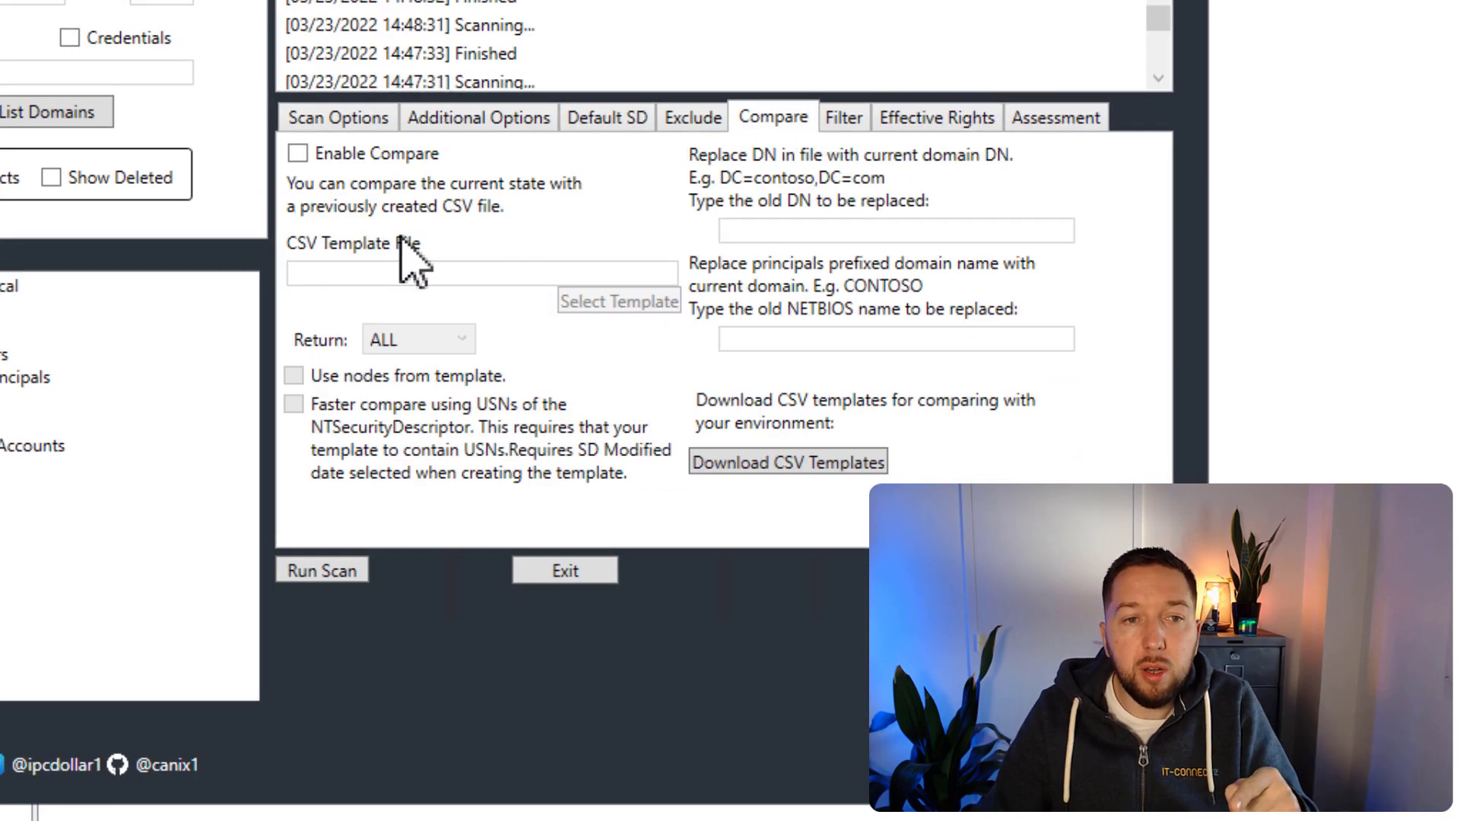